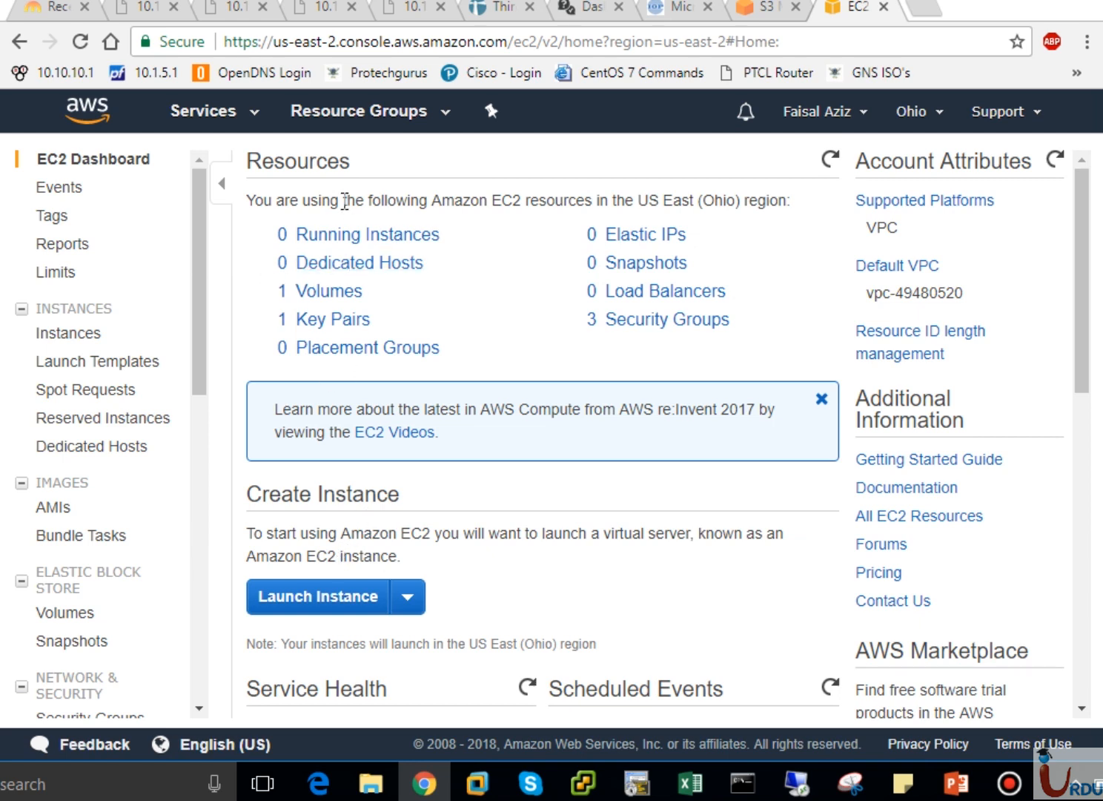
# Step: Start launching a new EC2 instance from the instances list, checking the My AMIs category before returning to Quick Start
pyautogui.click(343, 235)
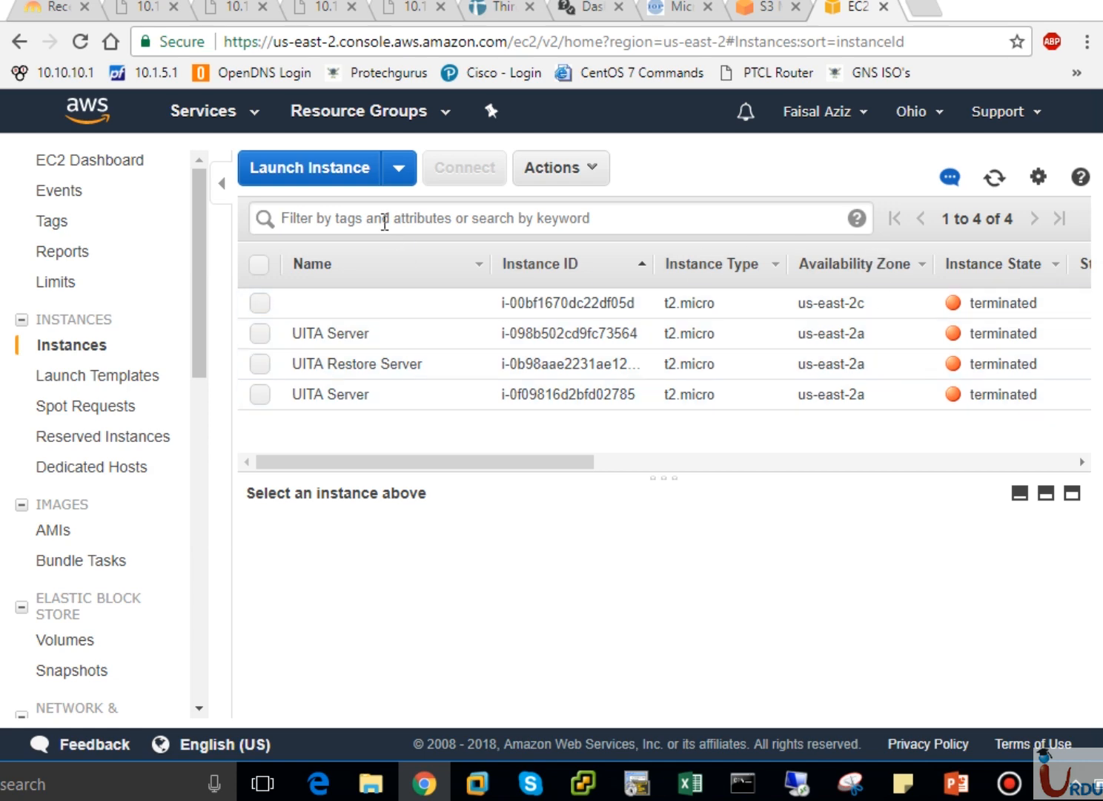
pyautogui.click(356, 180)
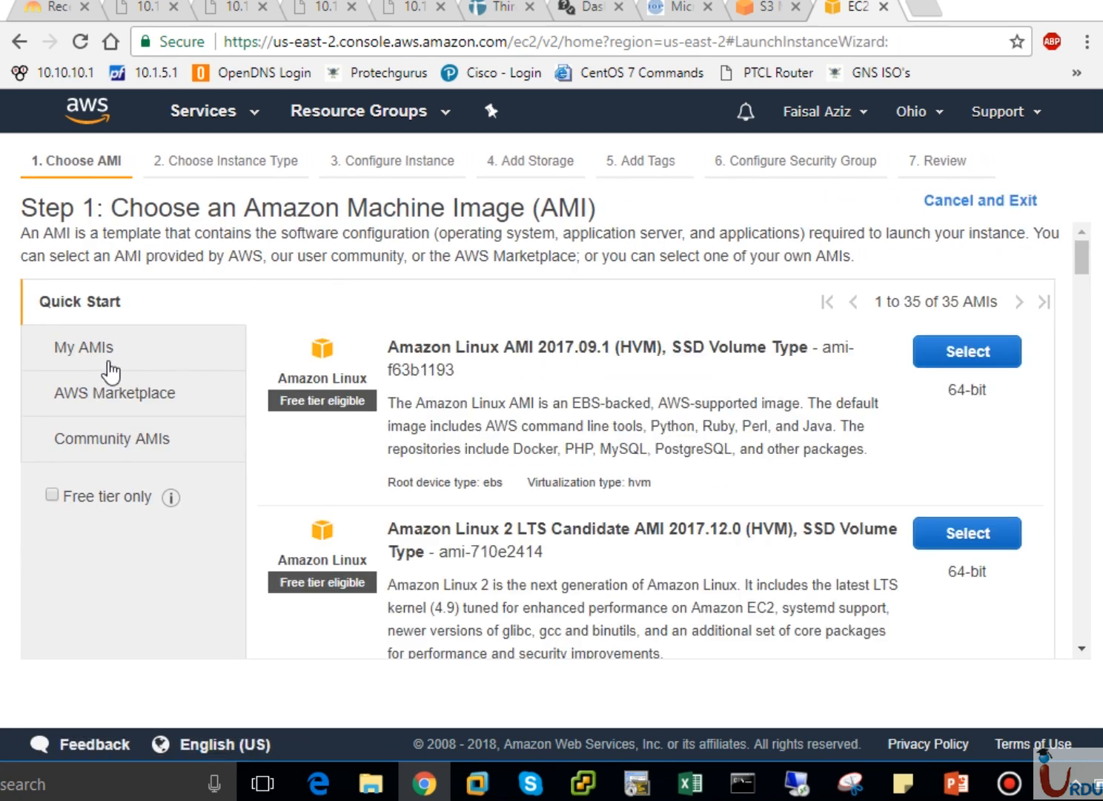
pyautogui.click(107, 358)
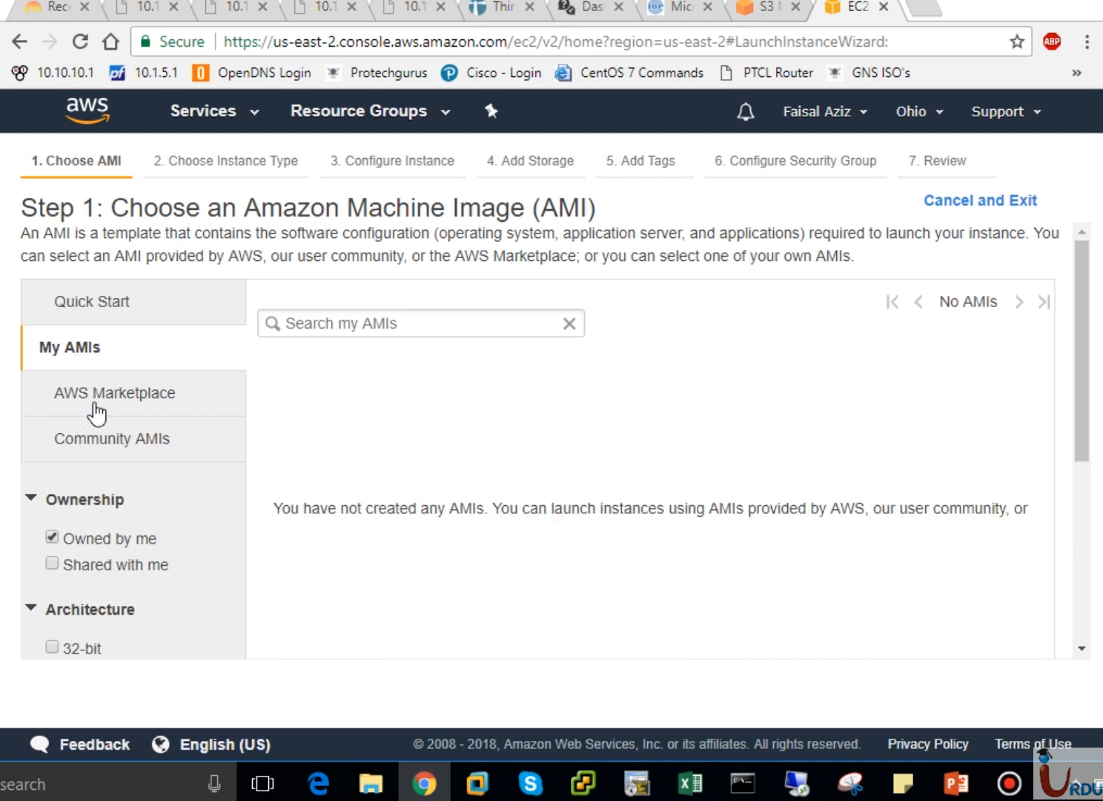
pyautogui.click(102, 318)
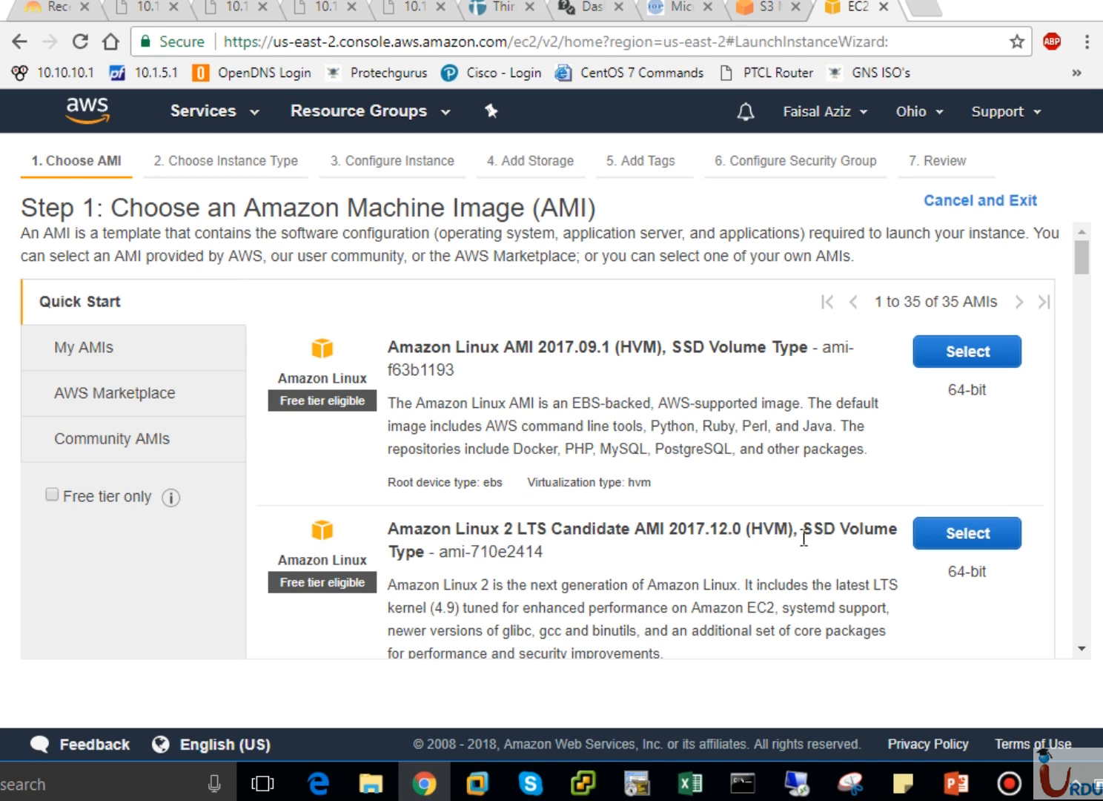
# Step: Browse the Quick Start images and select Amazon Linux AMI 2017.09.1 (HVM), SSD Volume Type
pyautogui.moveTo(1079, 254); pyautogui.dragTo(995, 408)
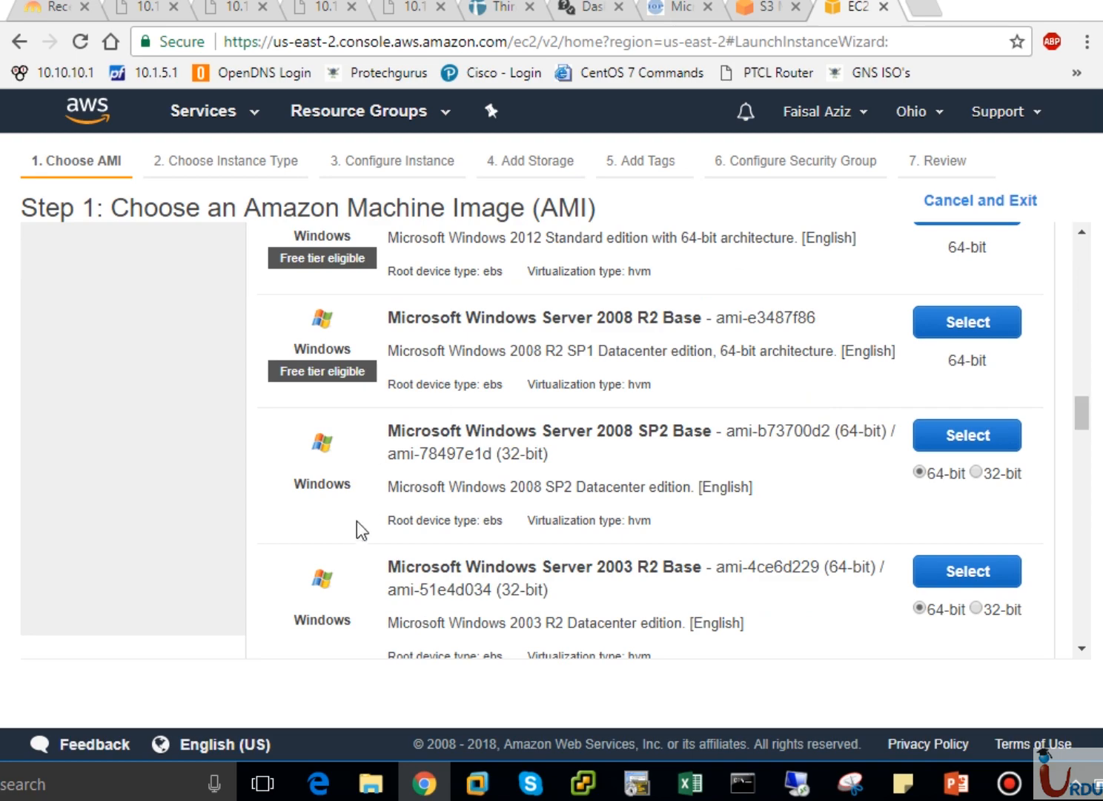
pyautogui.click(1081, 307)
pyautogui.click(1081, 306)
pyautogui.click(1081, 306)
pyautogui.moveTo(1084, 315); pyautogui.dragTo(1084, 249)
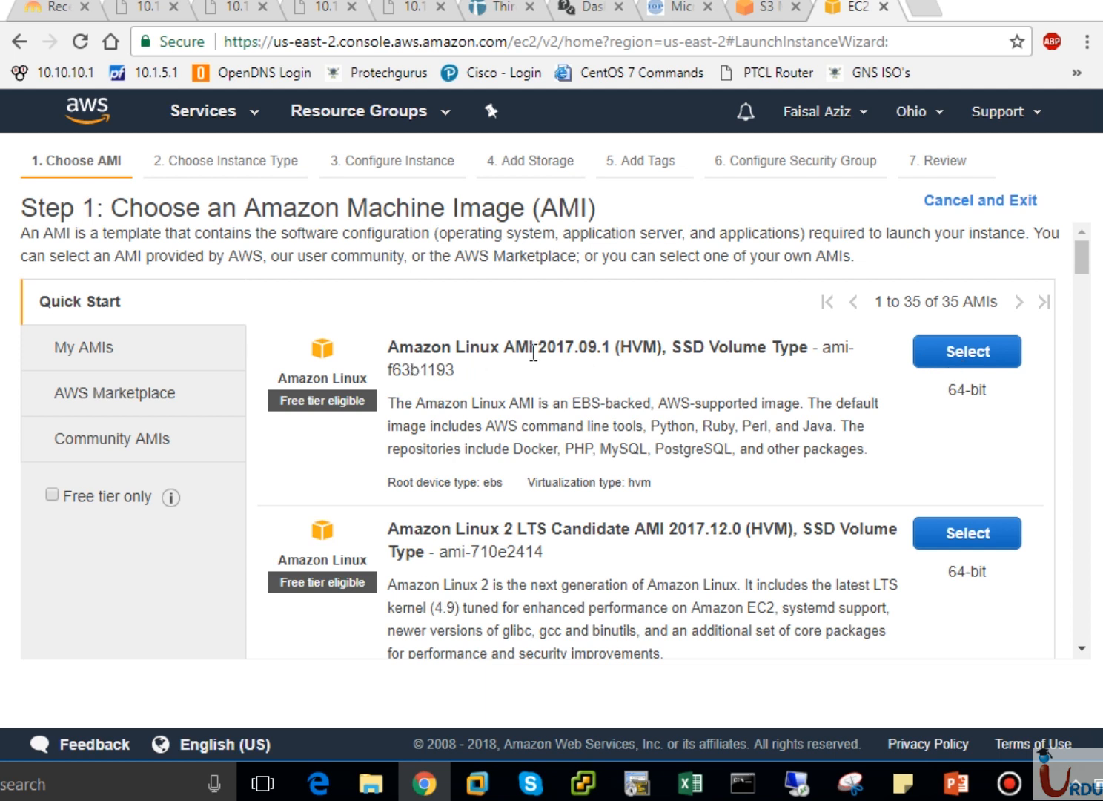
pyautogui.click(962, 361)
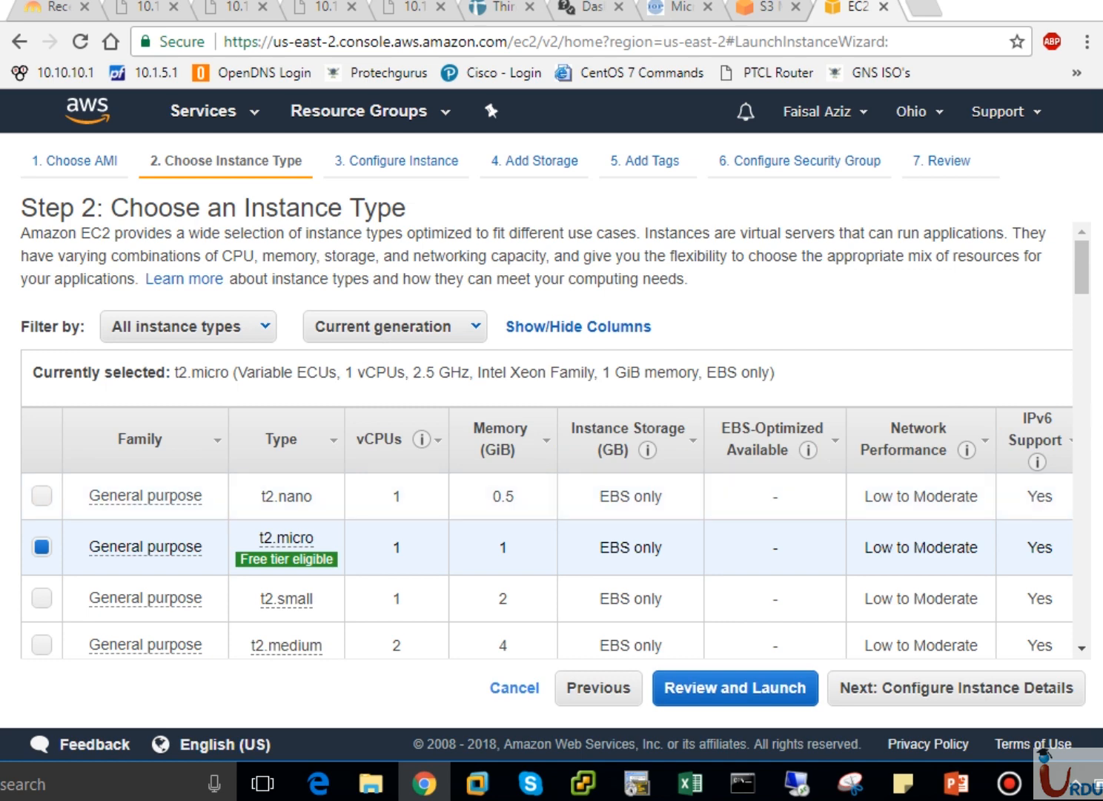
# Step: Look through the available instance types, keep t2.micro, and continue to the instance details
pyautogui.scroll(-5, 1086, 414)
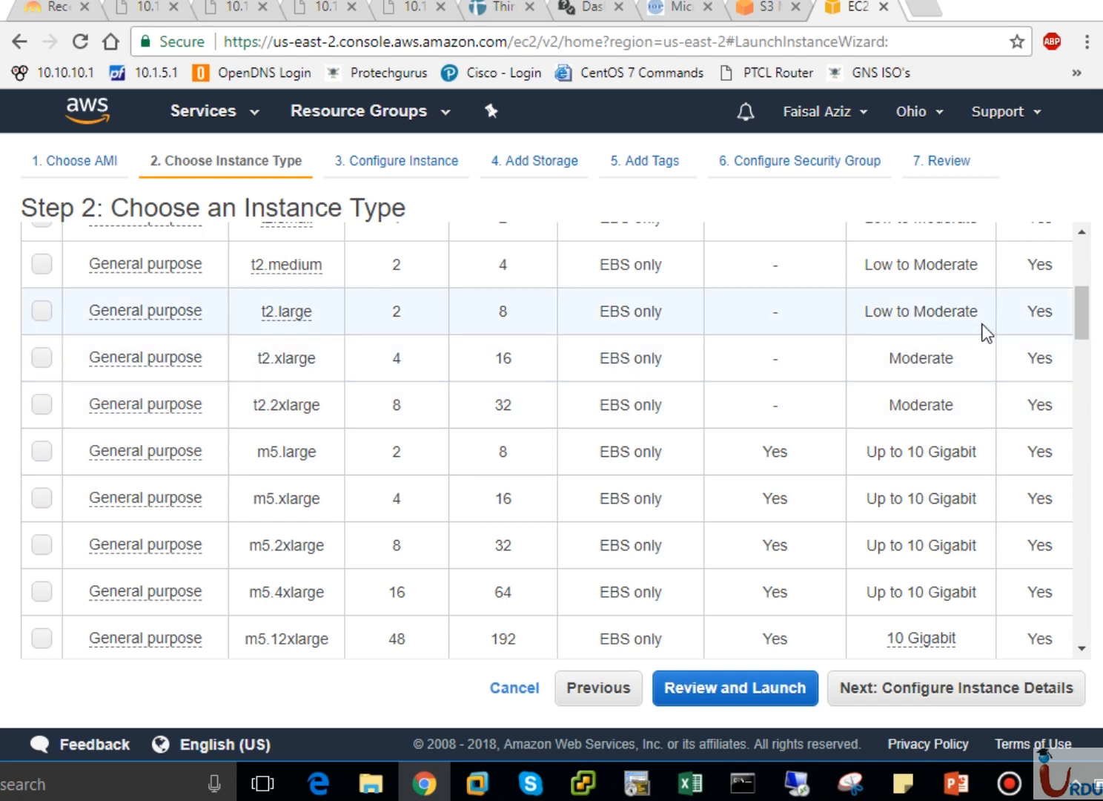
pyautogui.moveTo(1080, 335); pyautogui.dragTo(1083, 375)
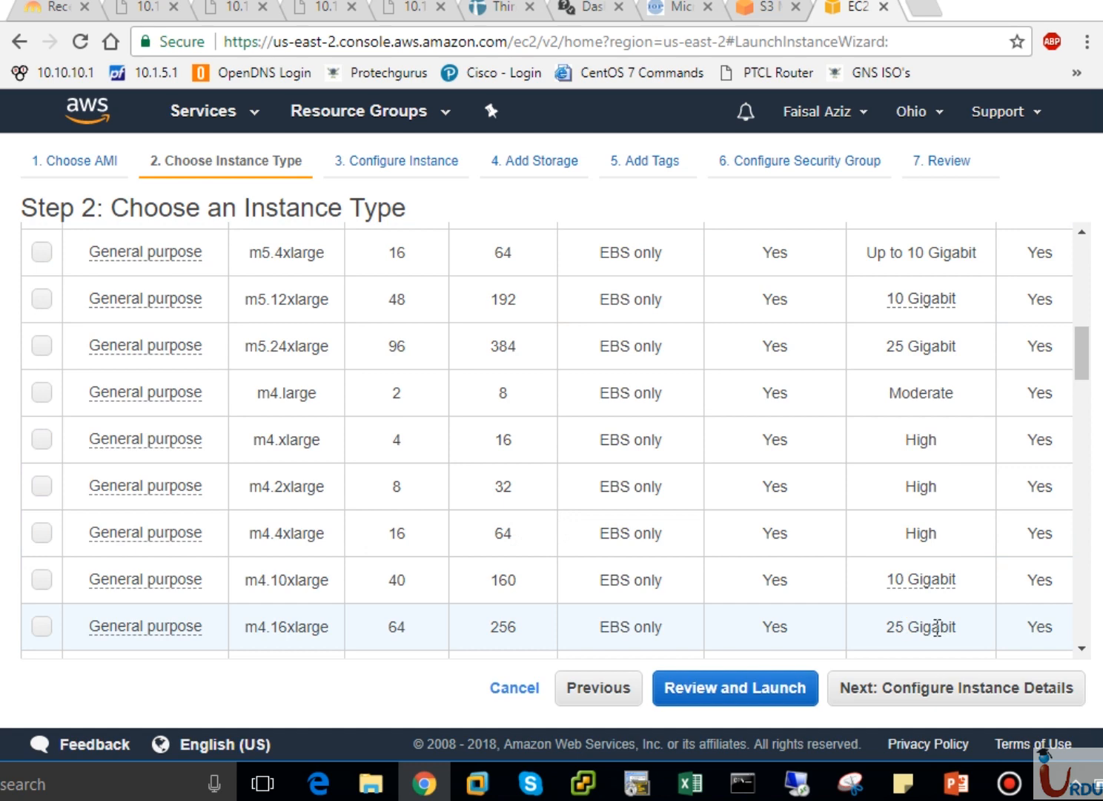
pyautogui.moveTo(1086, 364); pyautogui.dragTo(1085, 281)
pyautogui.click(979, 703)
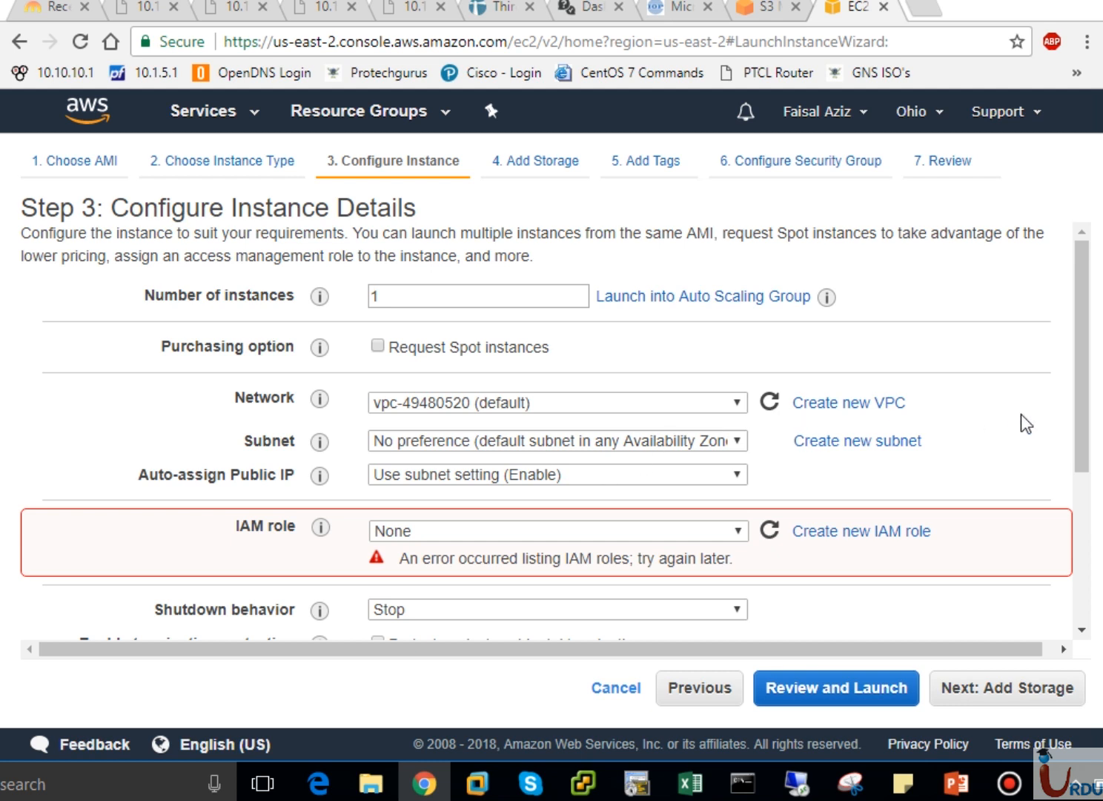
# Step: Keep the subnet at No preference, review the remaining instance details, and continue to the storage settings
pyautogui.moveTo(1079, 382); pyautogui.dragTo(1087, 402)
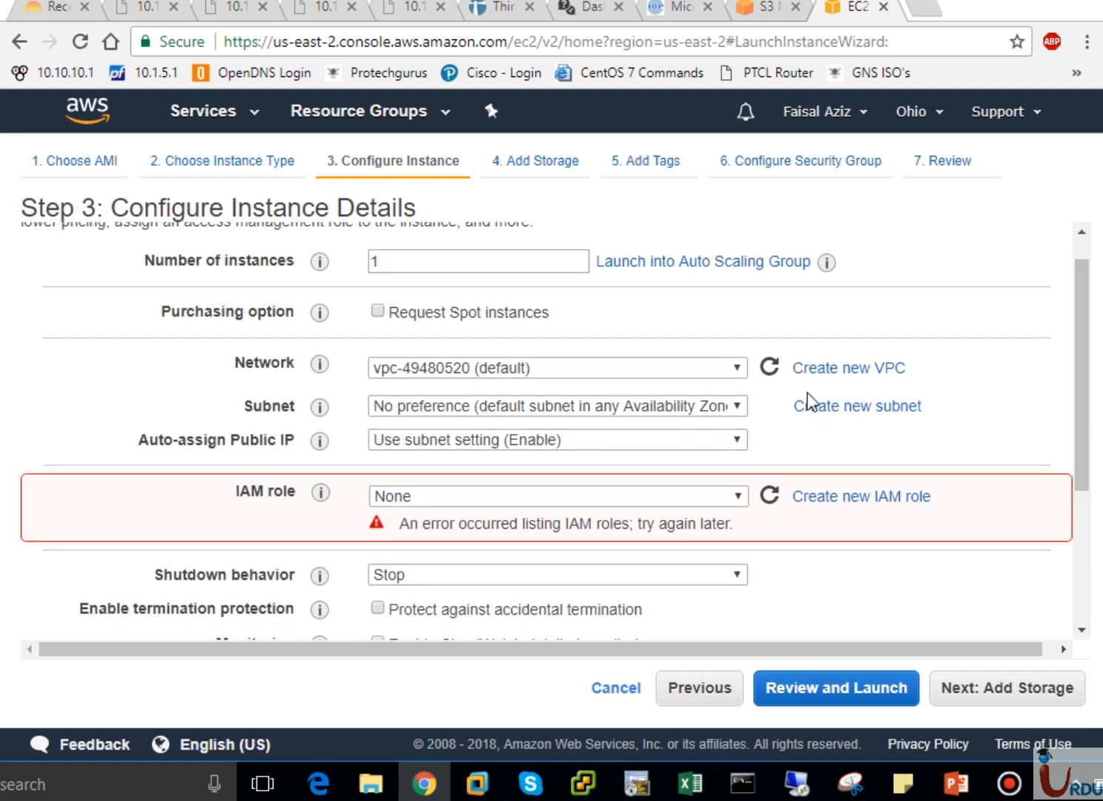
pyautogui.click(682, 406)
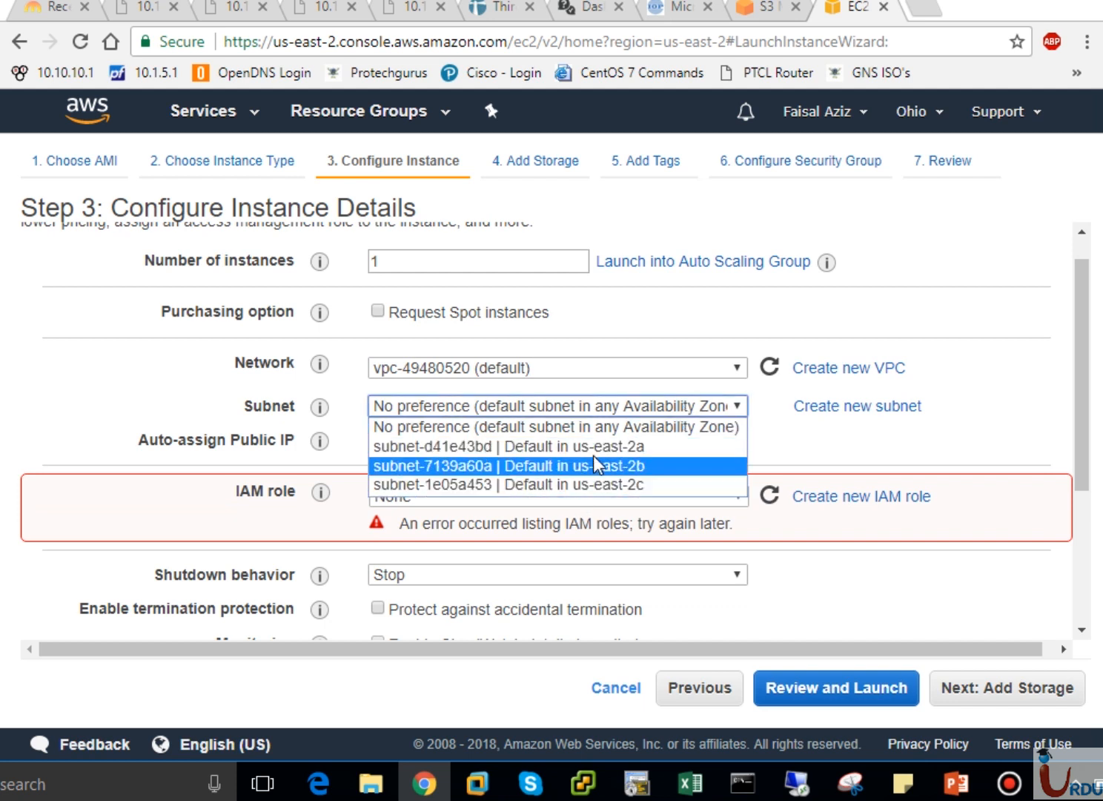
pyautogui.click(647, 429)
pyautogui.moveTo(1084, 467); pyautogui.dragTo(1084, 519)
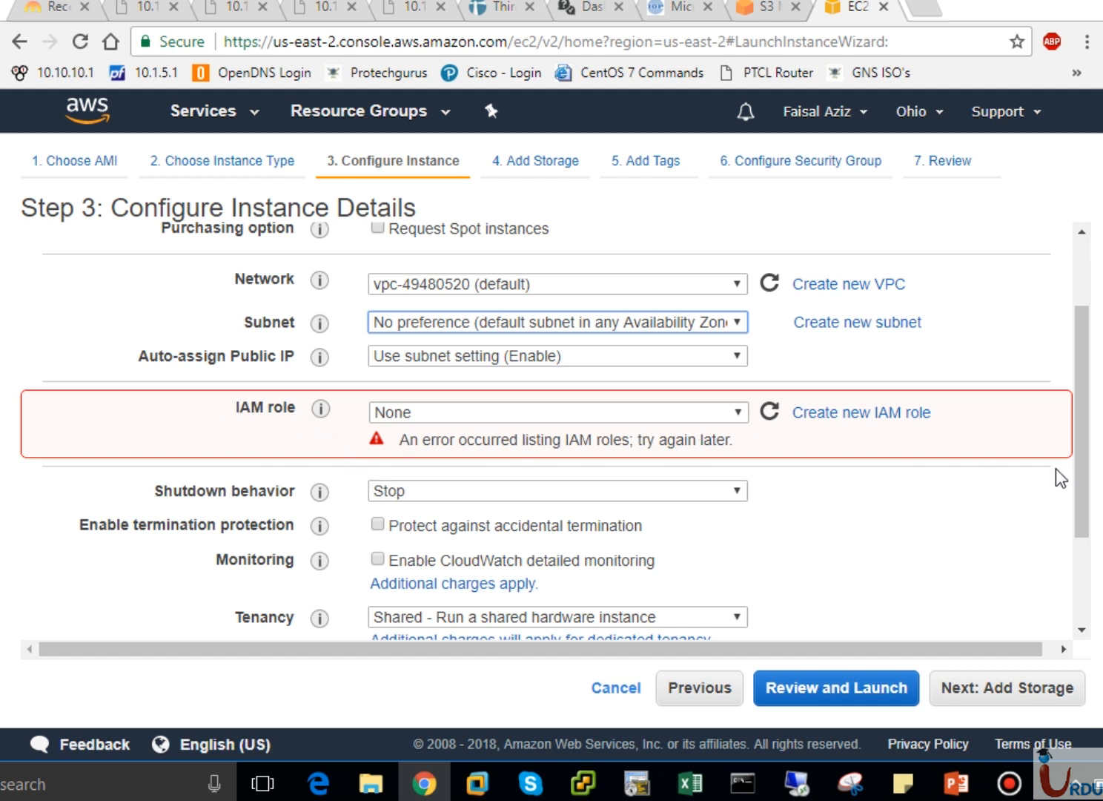
pyautogui.moveTo(1087, 486); pyautogui.dragTo(1086, 585)
pyautogui.click(1014, 687)
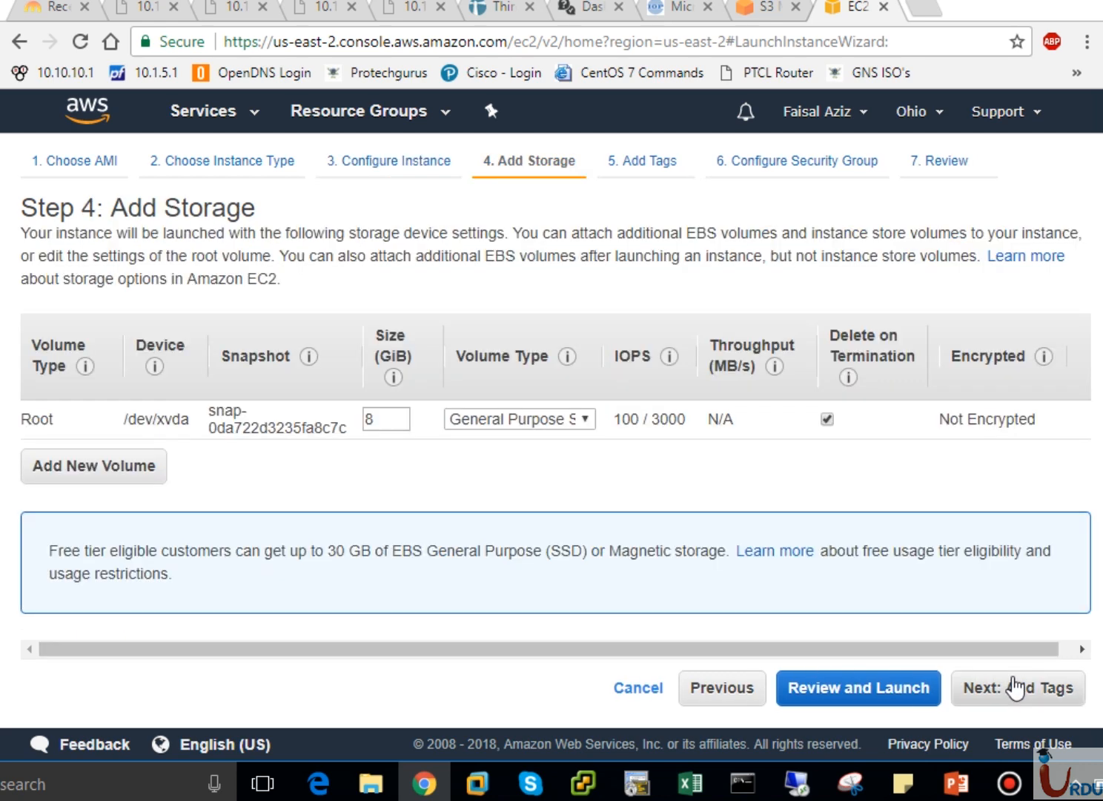
# Step: Review the root volume's device and volume type options, keep General Purpose SSD, and continue to the tags
pyautogui.moveTo(157, 375)
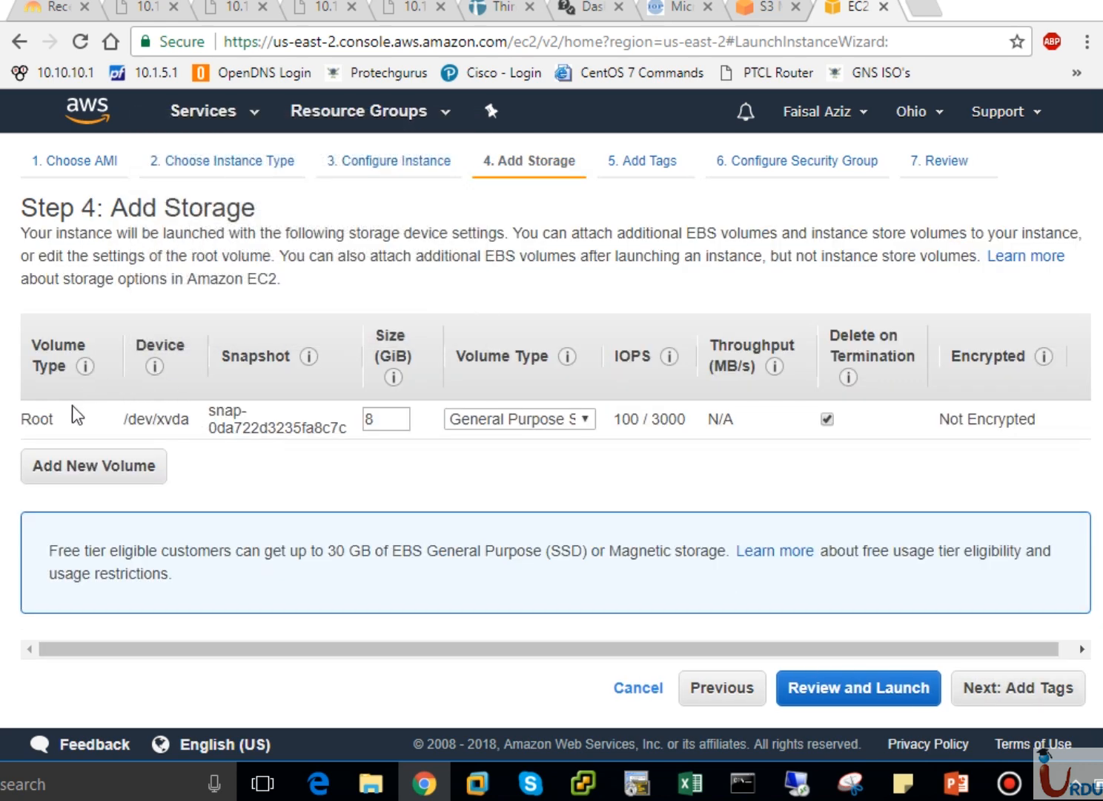
pyautogui.moveTo(55, 423); pyautogui.dragTo(40, 422)
pyautogui.moveTo(191, 418); pyautogui.dragTo(129, 423)
pyautogui.click(196, 420)
pyautogui.click(559, 418)
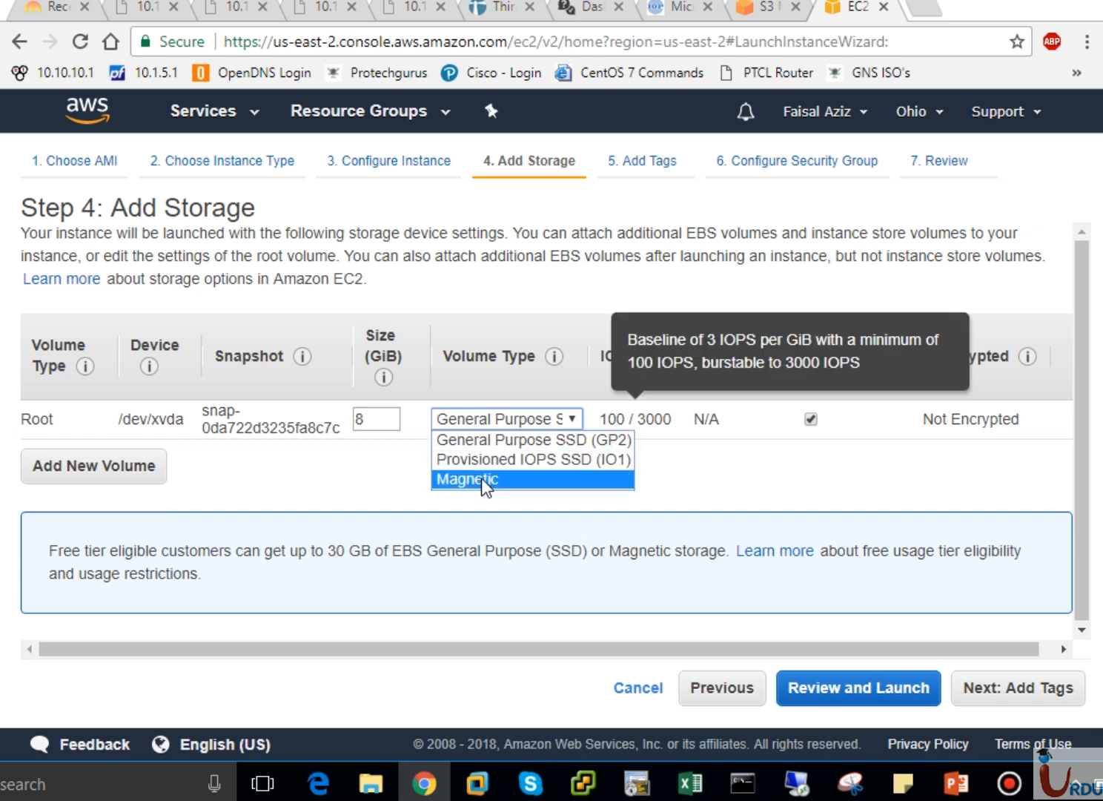
pyautogui.click(742, 478)
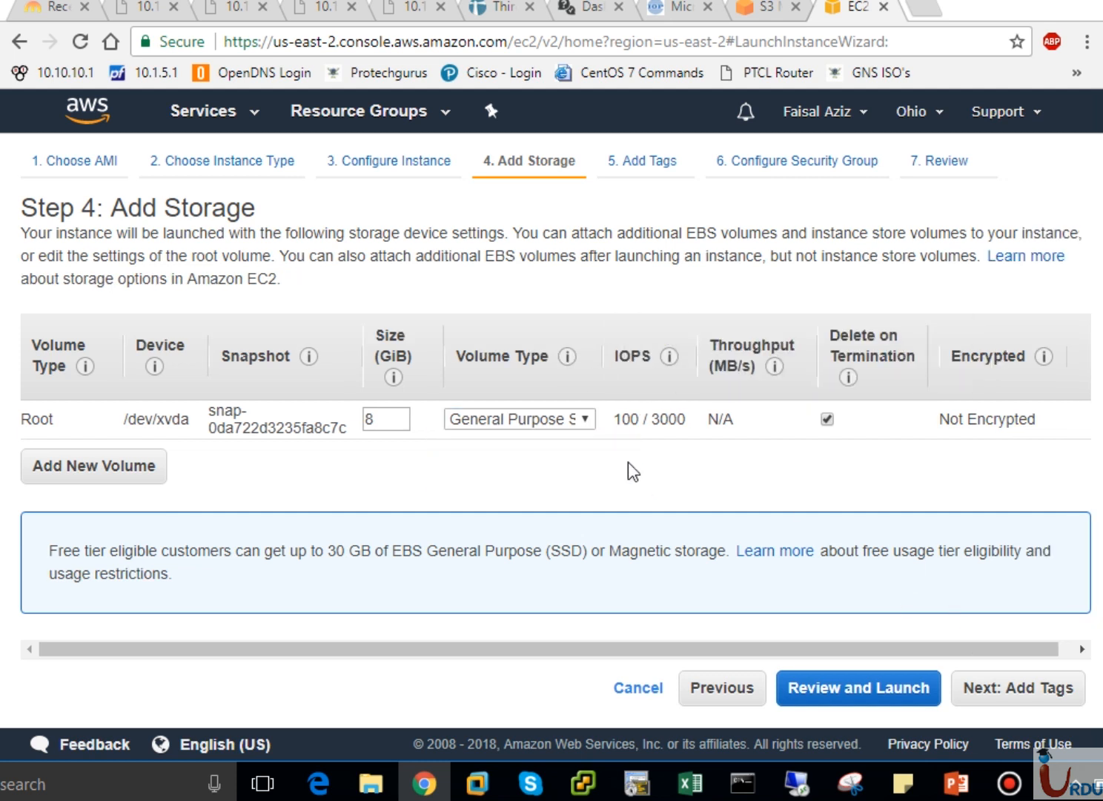
pyautogui.click(1046, 693)
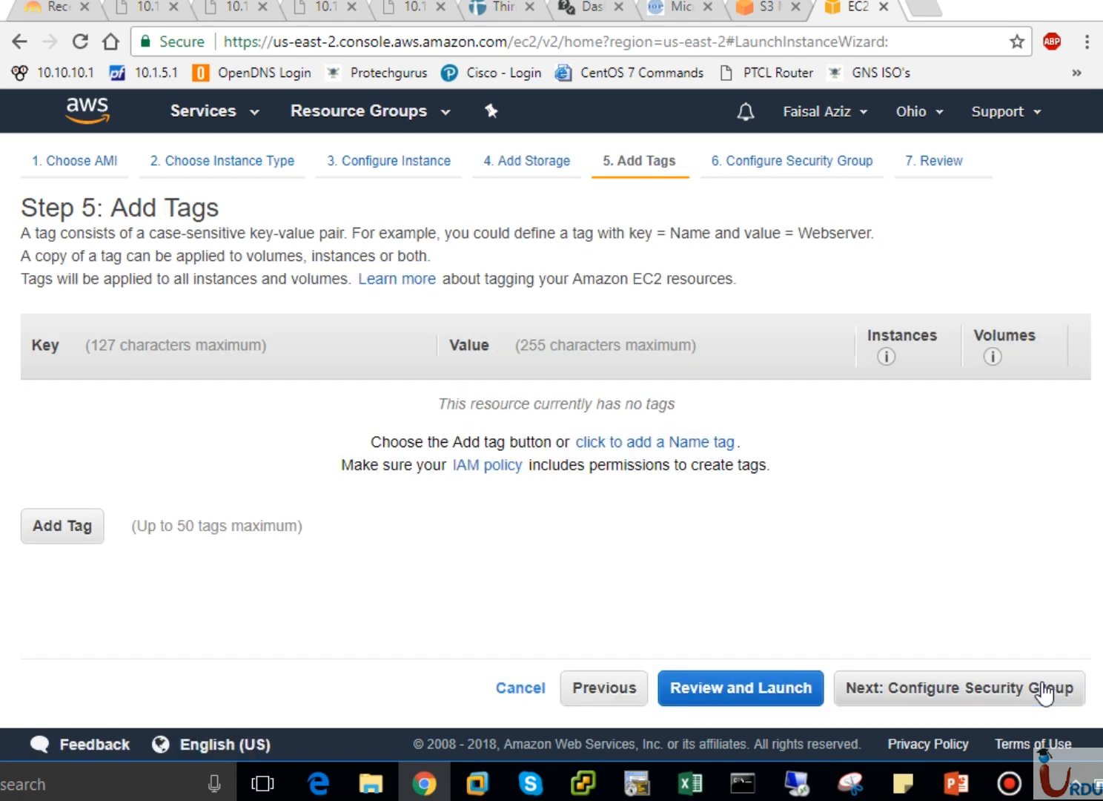
# Step: Add a tag with key Name and value Linux Webserver, and continue to the security group configuration
pyautogui.click(72, 536)
pyautogui.write('Name')
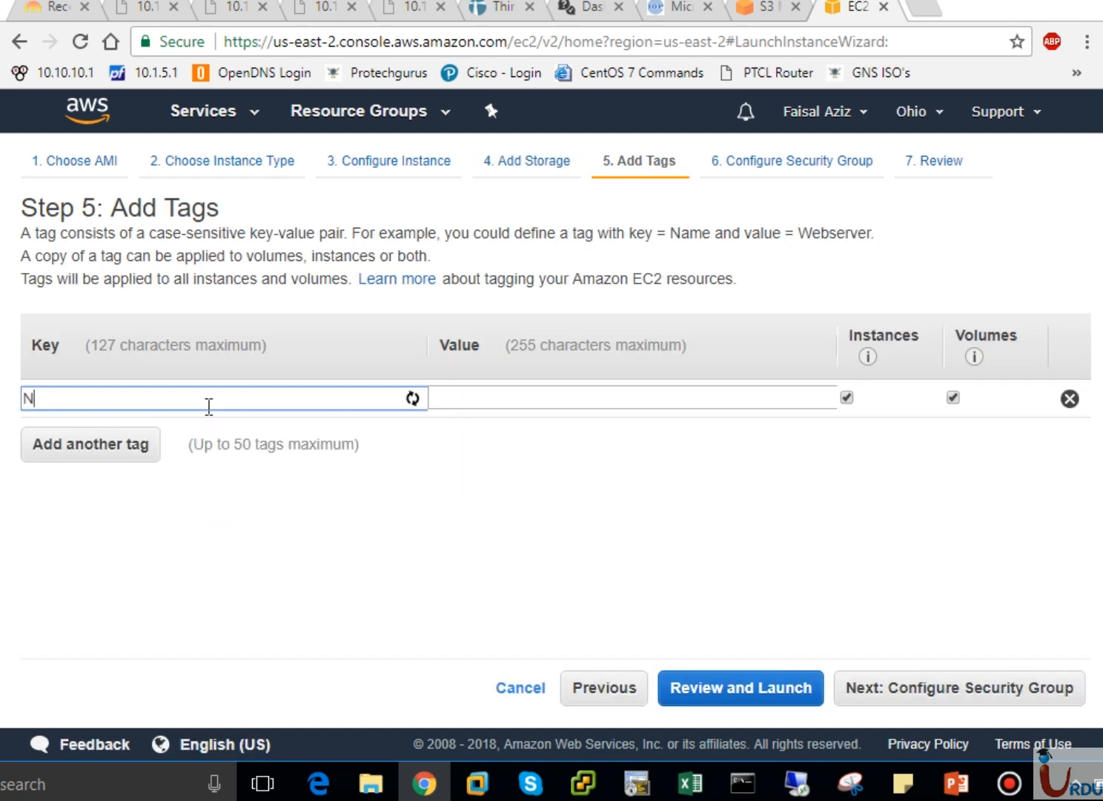
pyautogui.press('Tab')
pyautogui.write('Linux Webserver')
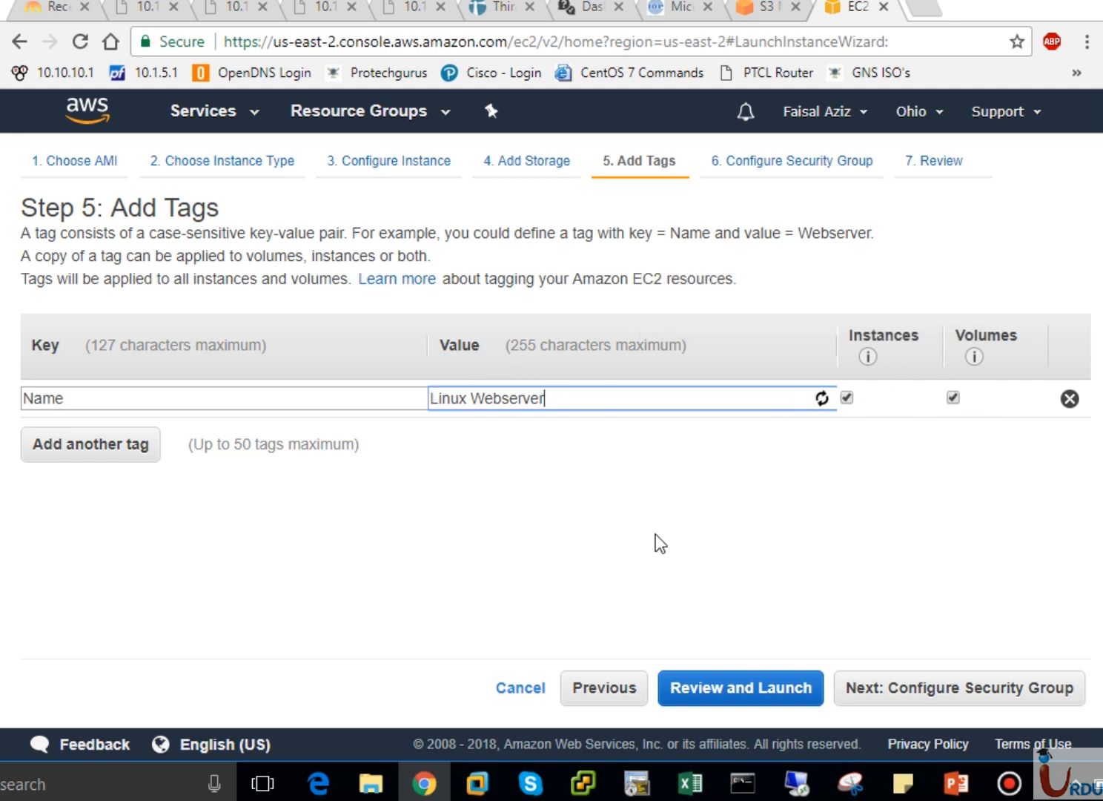
pyautogui.click(933, 688)
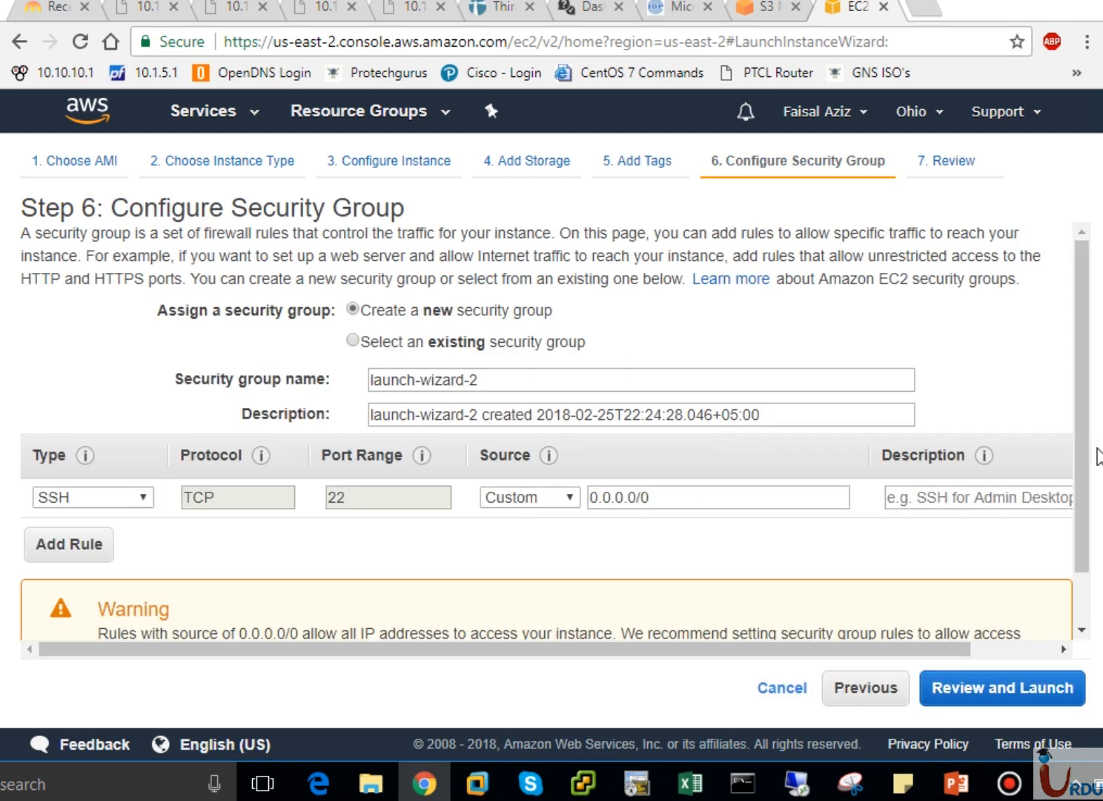
pyautogui.moveTo(1079, 451); pyautogui.dragTo(1078, 495)
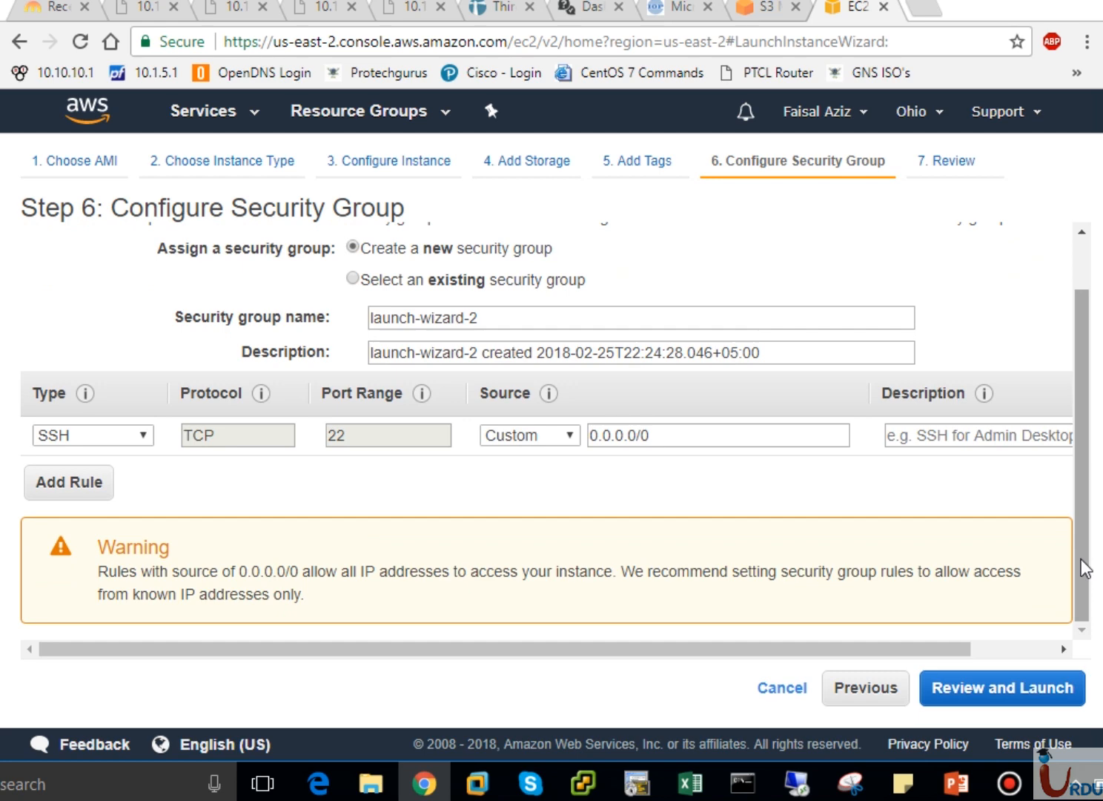
pyautogui.click(353, 280)
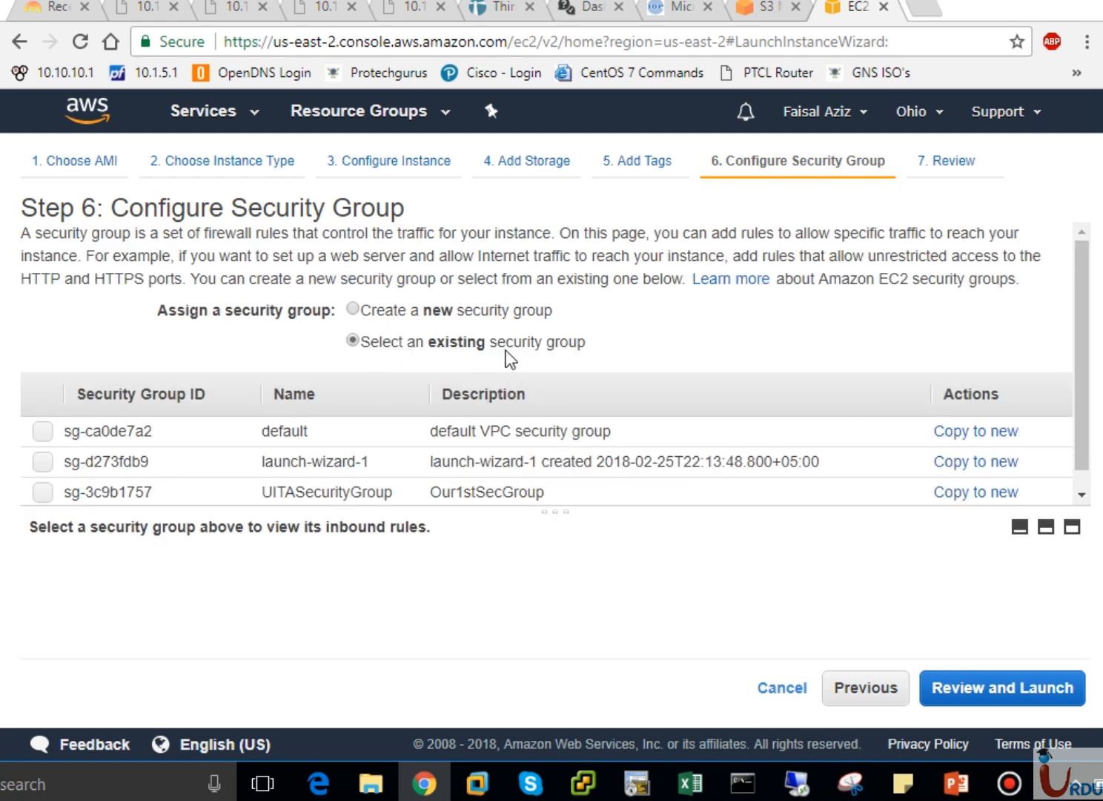
pyautogui.moveTo(412, 312); pyautogui.dragTo(393, 312)
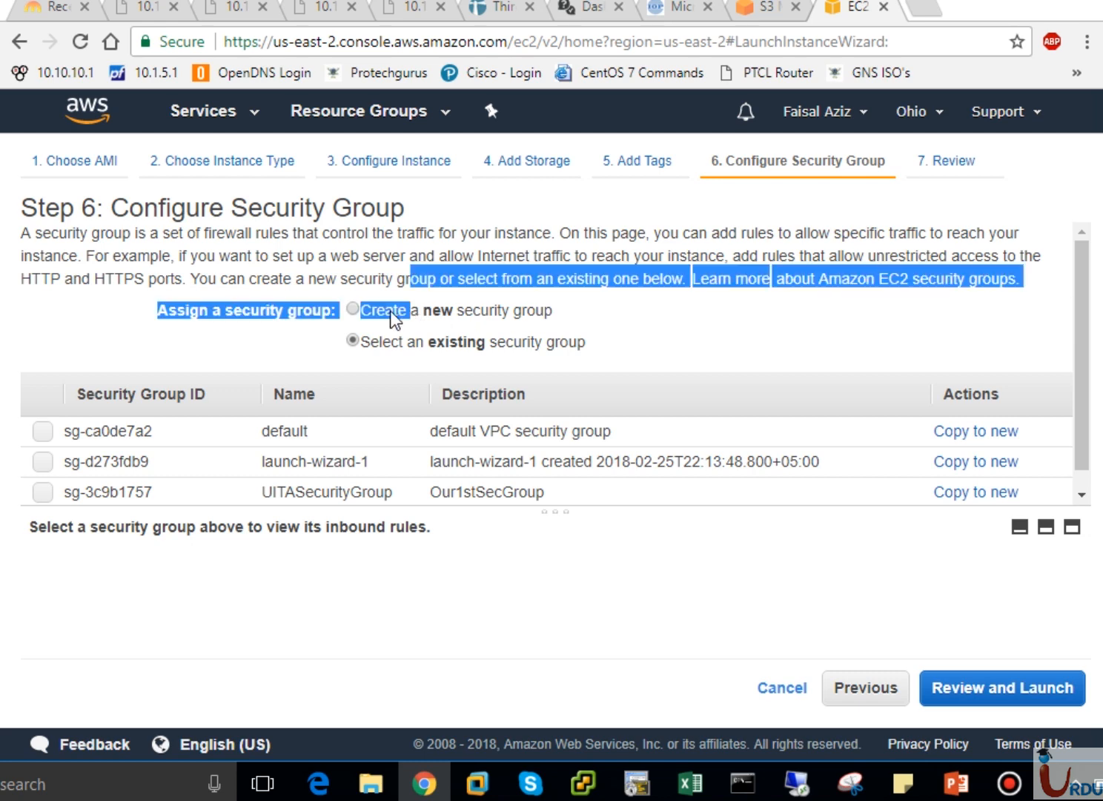
pyautogui.click(393, 312)
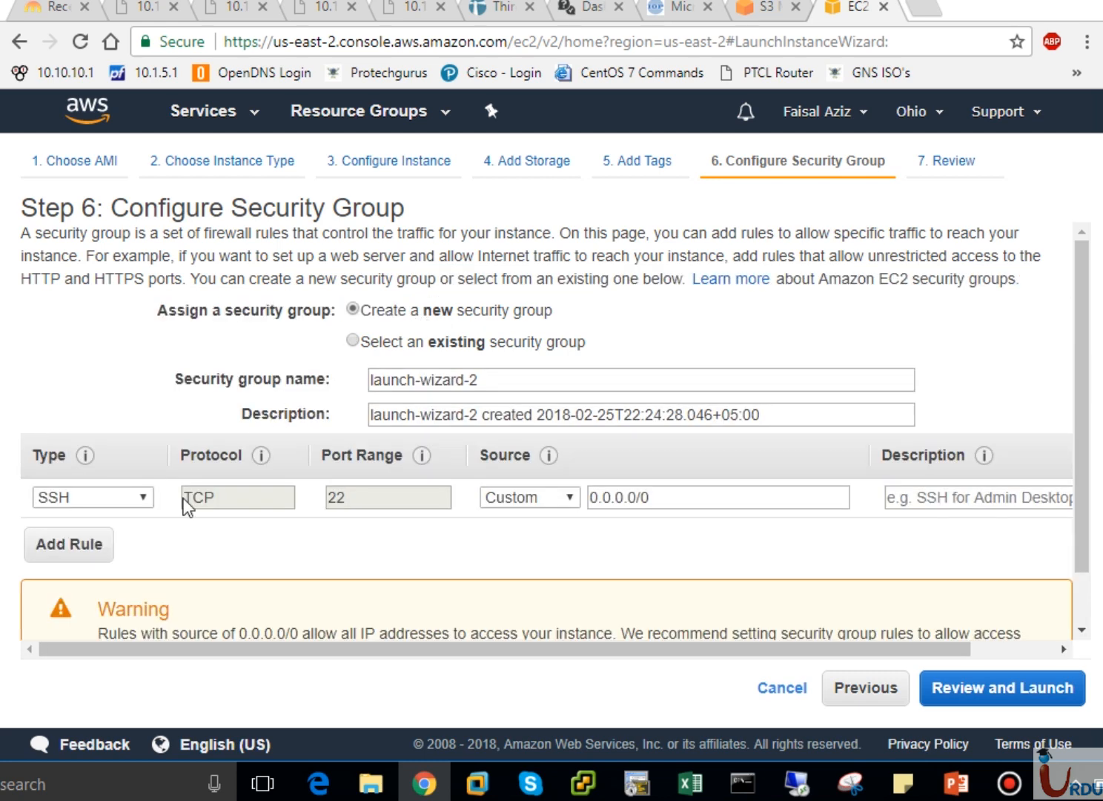
# Step: Name the new security group SSHGroup and set the SSH rule's source to Anywhere
pyautogui.moveTo(482, 380); pyautogui.dragTo(164, 402)
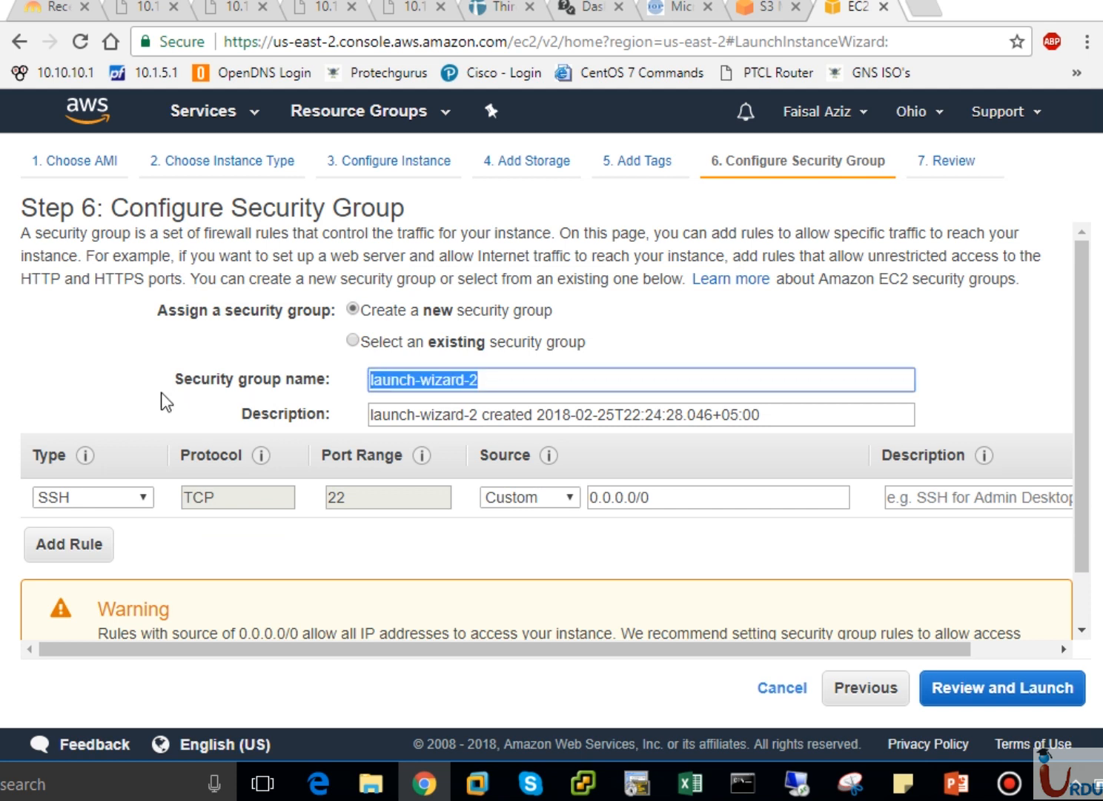
pyautogui.write('SSHGroup')
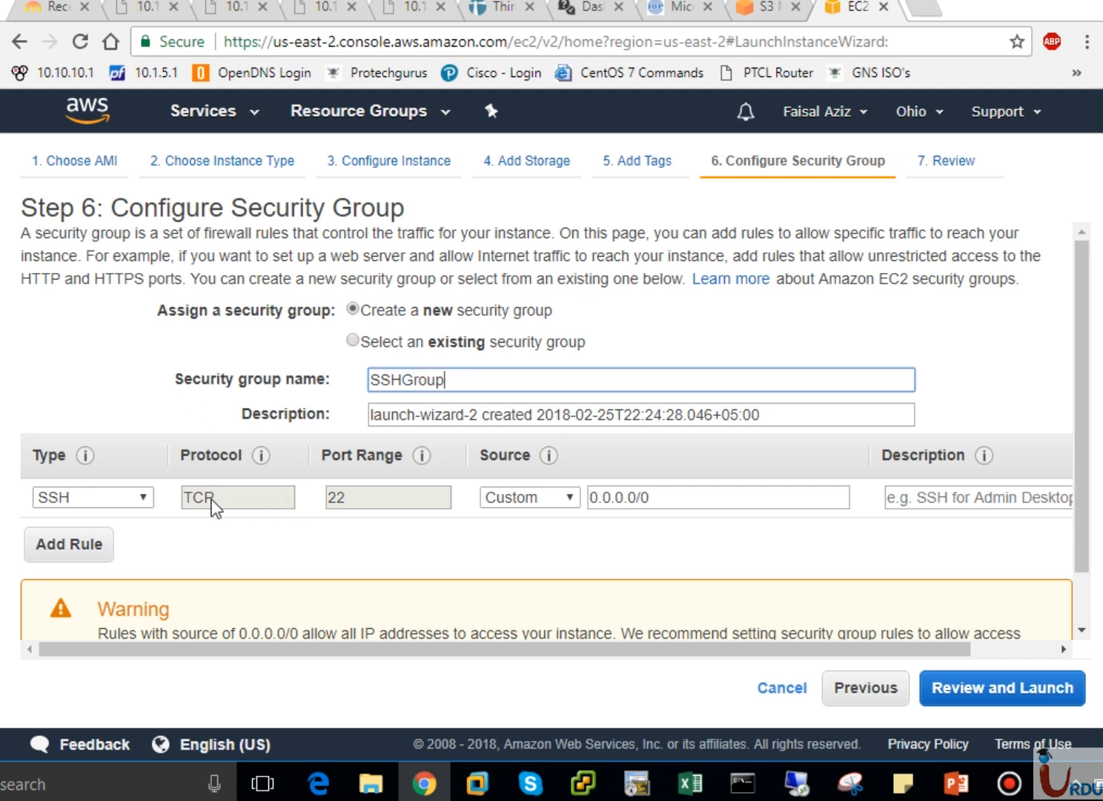
pyautogui.click(523, 498)
pyautogui.click(531, 545)
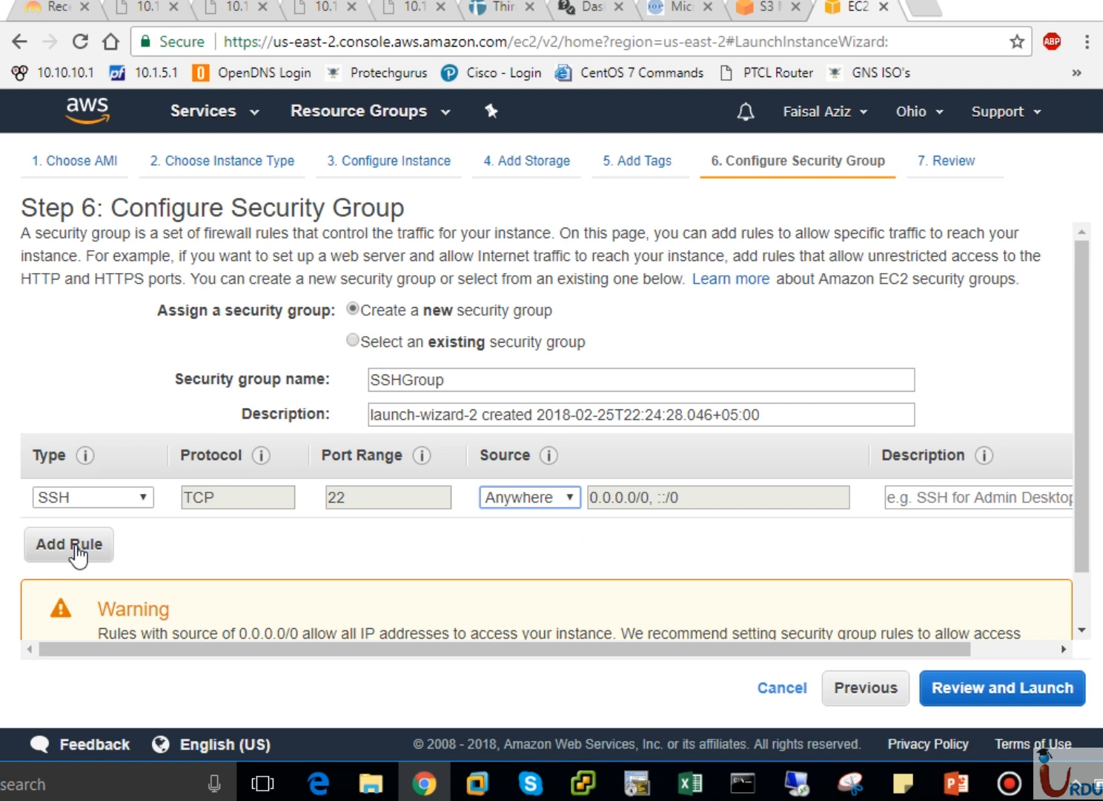
# Step: Add a second security group rule of type HTTP and set its source to Anywhere
pyautogui.click(76, 553)
pyautogui.click(111, 537)
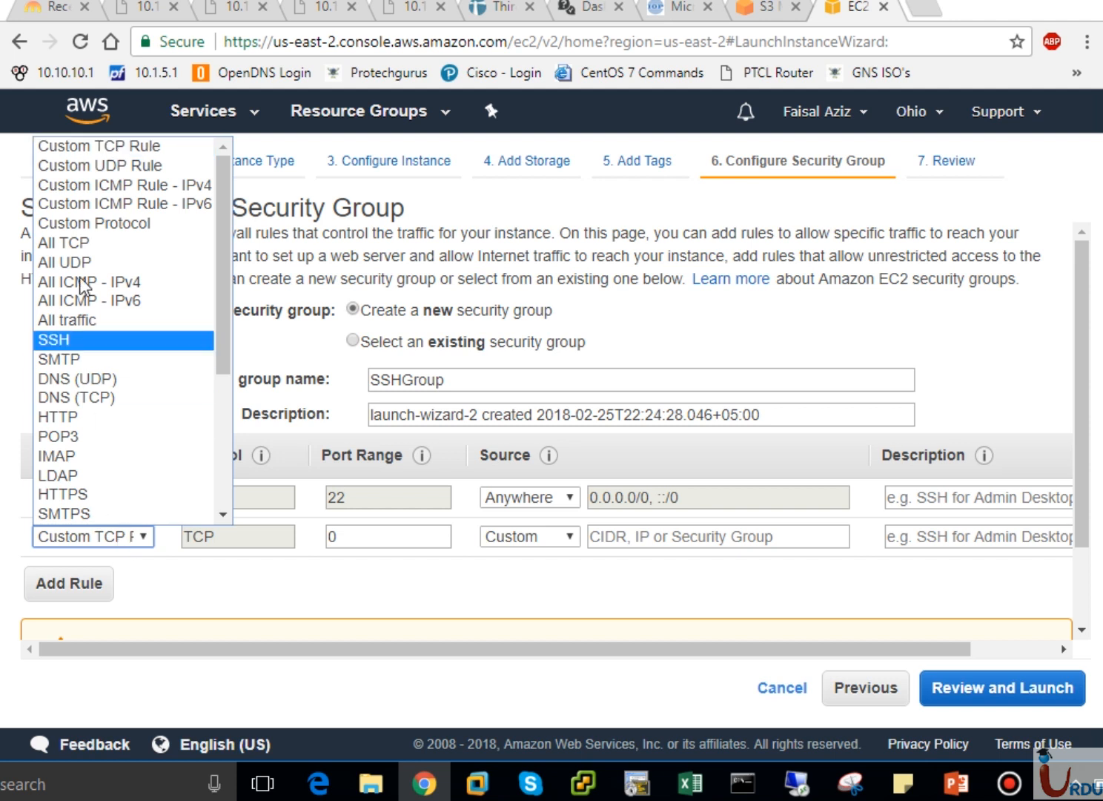
pyautogui.click(114, 148)
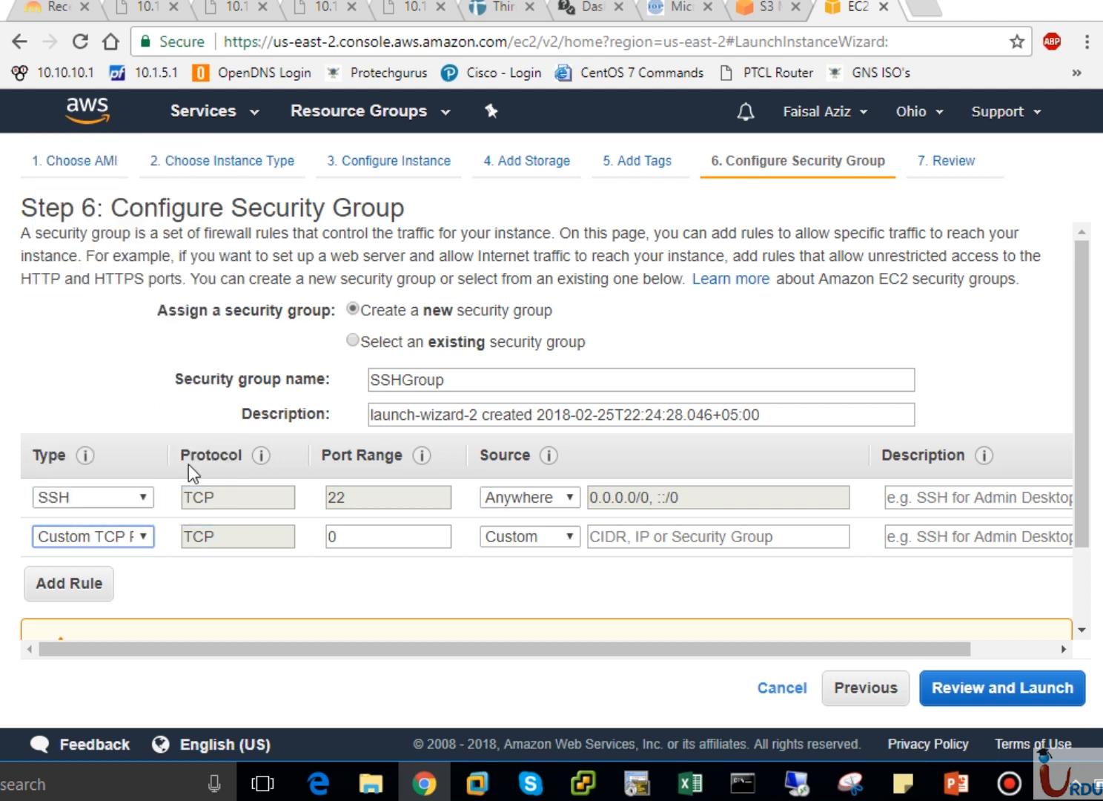
pyautogui.click(243, 533)
pyautogui.click(342, 535)
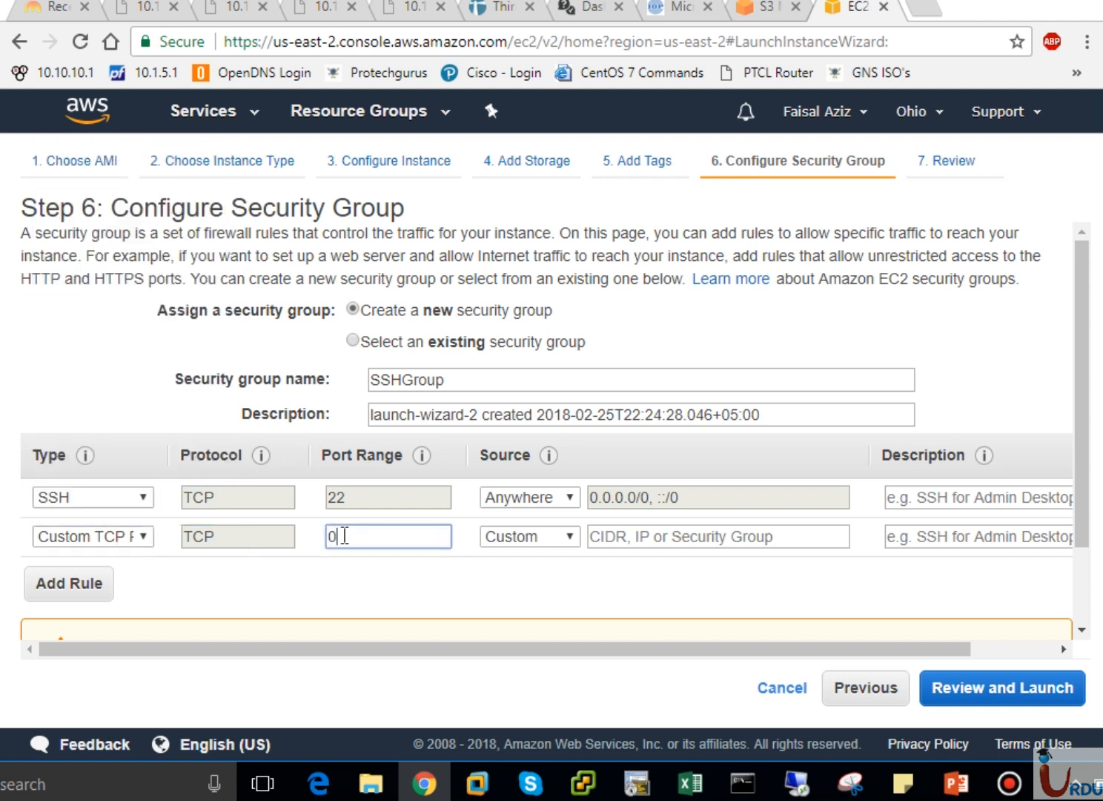
pyautogui.click(142, 536)
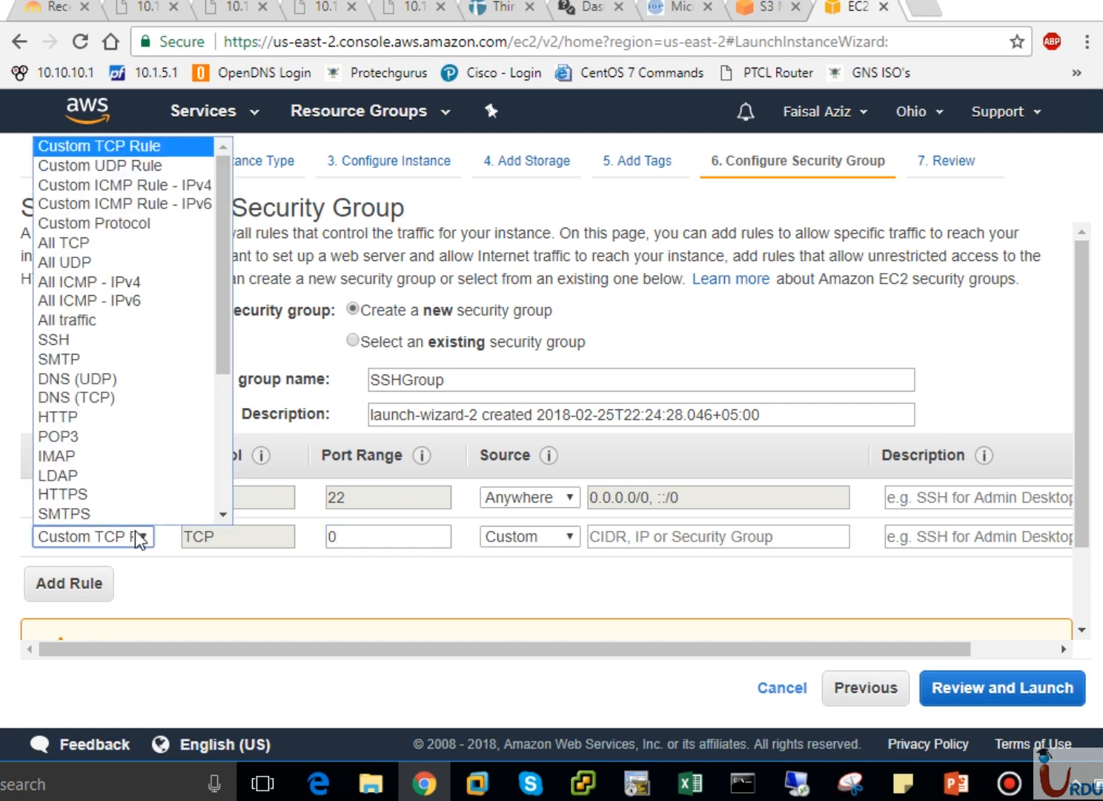
pyautogui.click(56, 419)
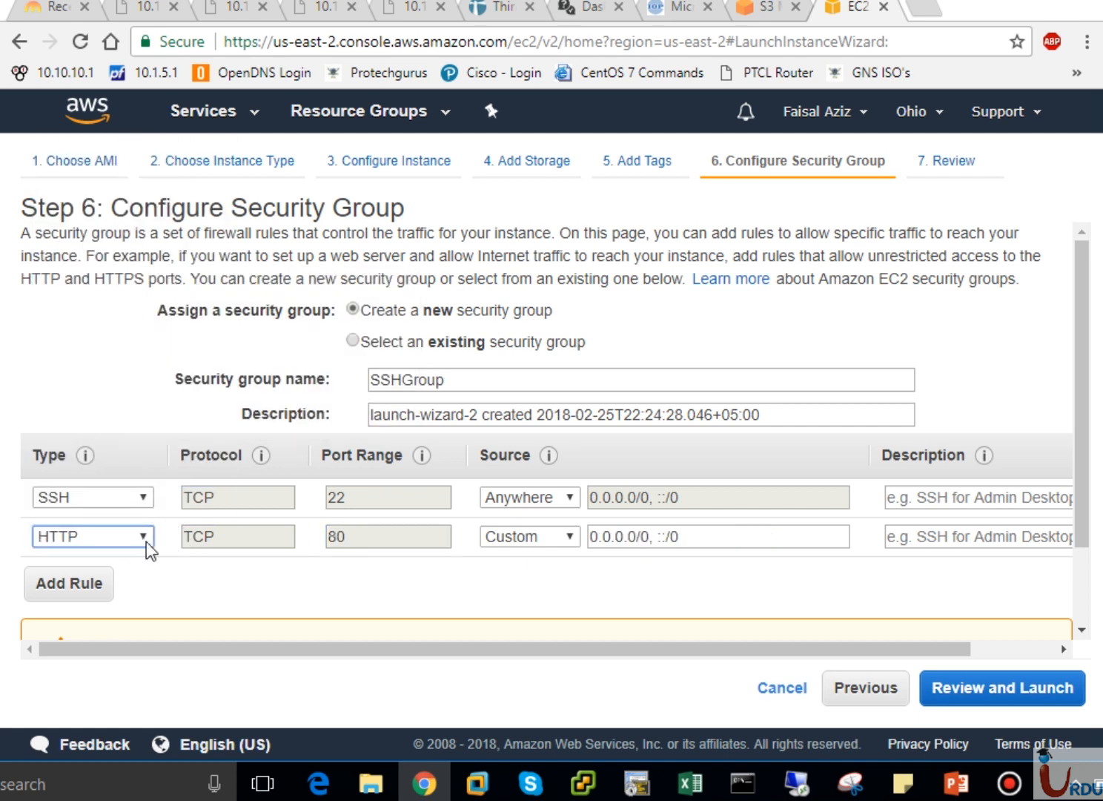
pyautogui.click(572, 543)
pyautogui.click(546, 579)
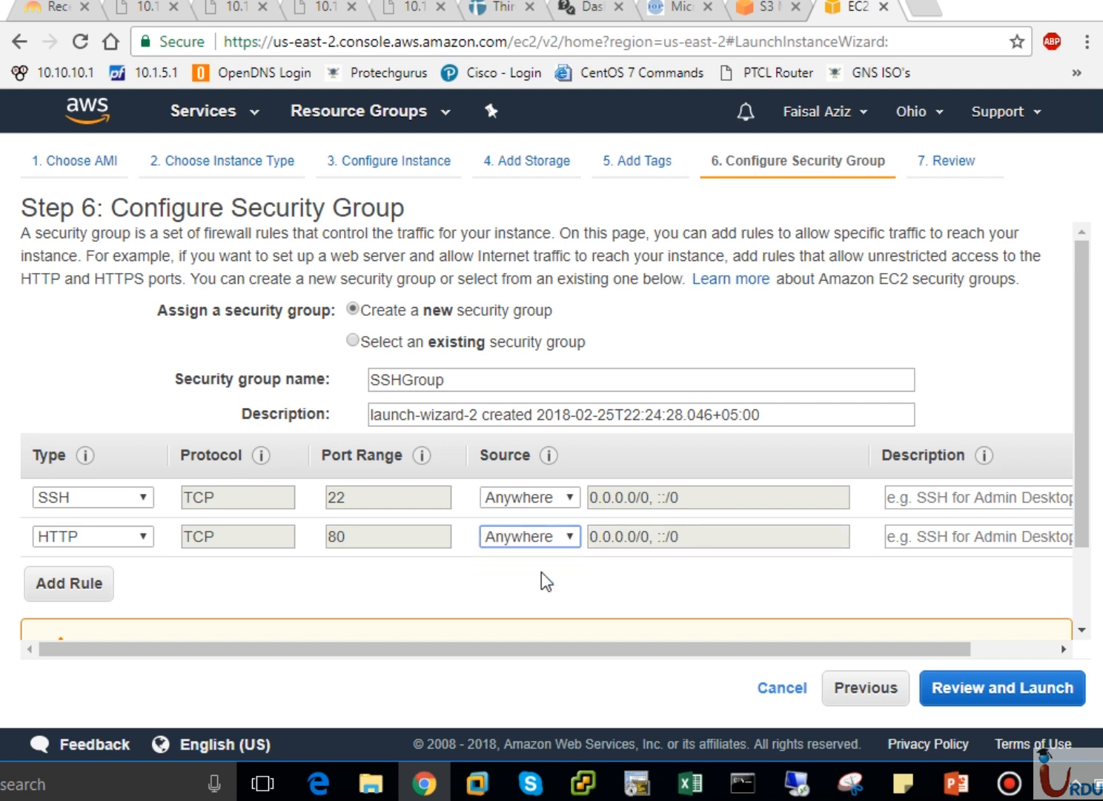
pyautogui.click(545, 539)
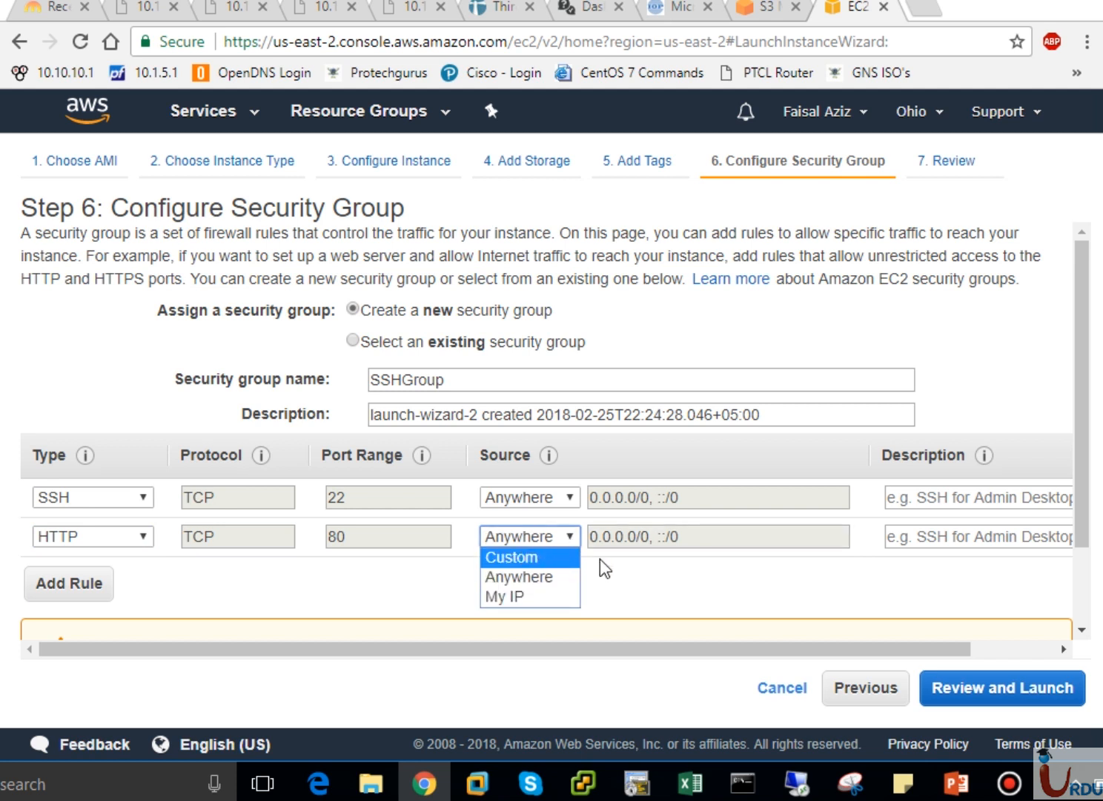
pyautogui.click(634, 591)
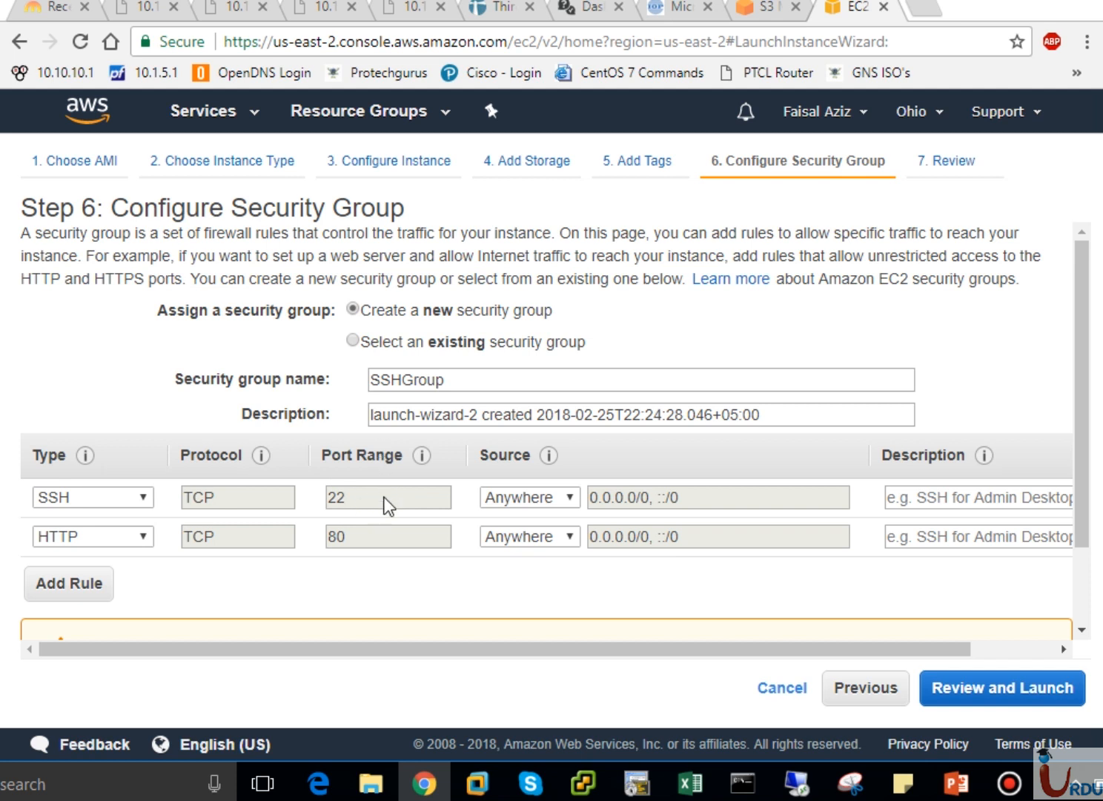
# Step: Continue to the launch review, going back once to recheck the SSH and HTTP security group rules
pyautogui.click(1075, 593)
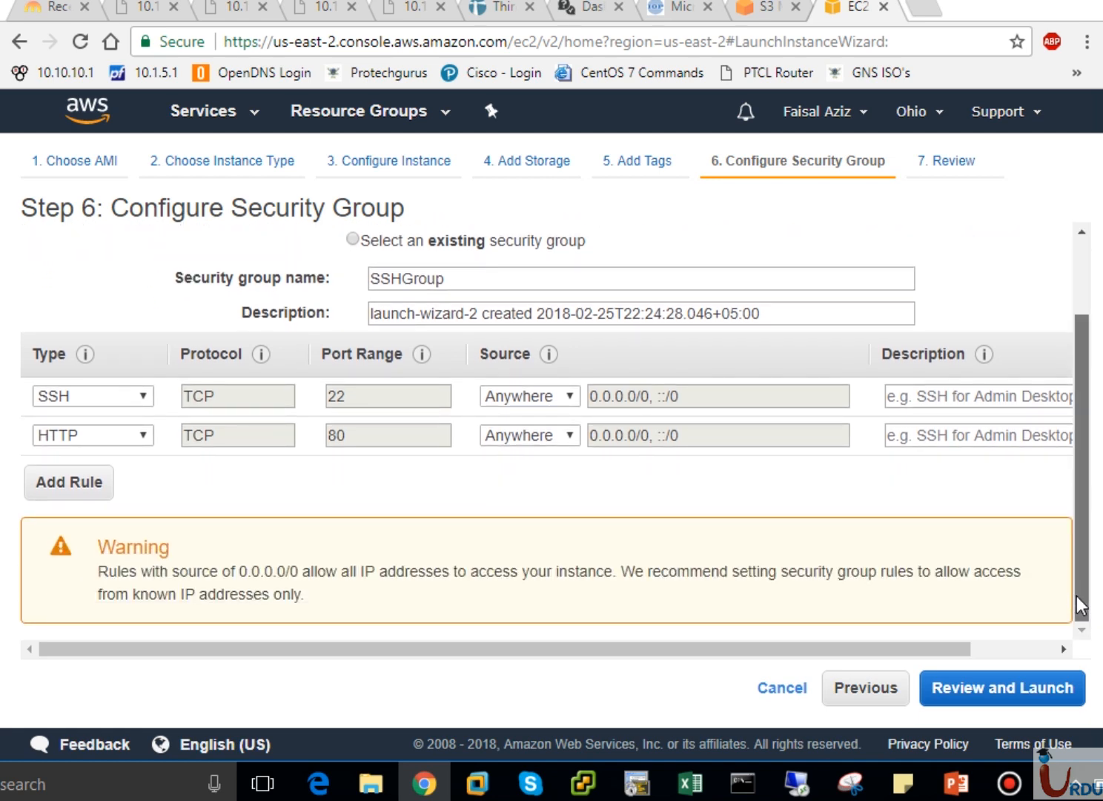
pyautogui.click(1045, 693)
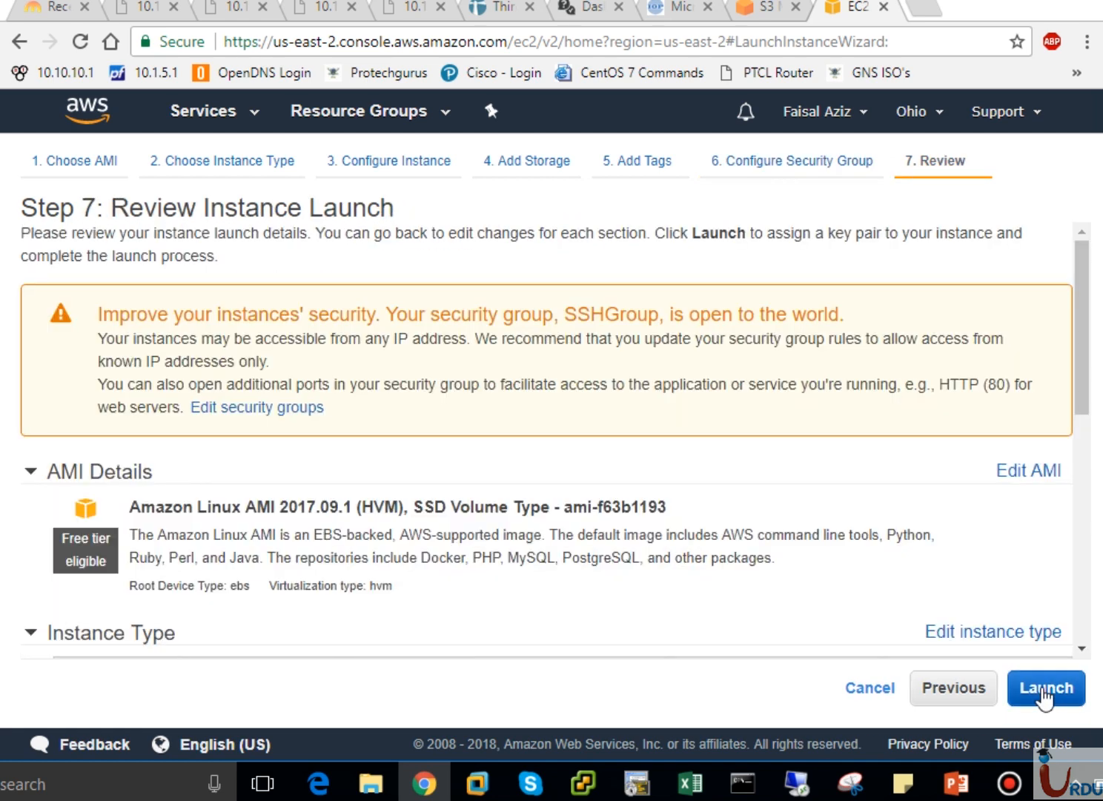
pyautogui.click(970, 696)
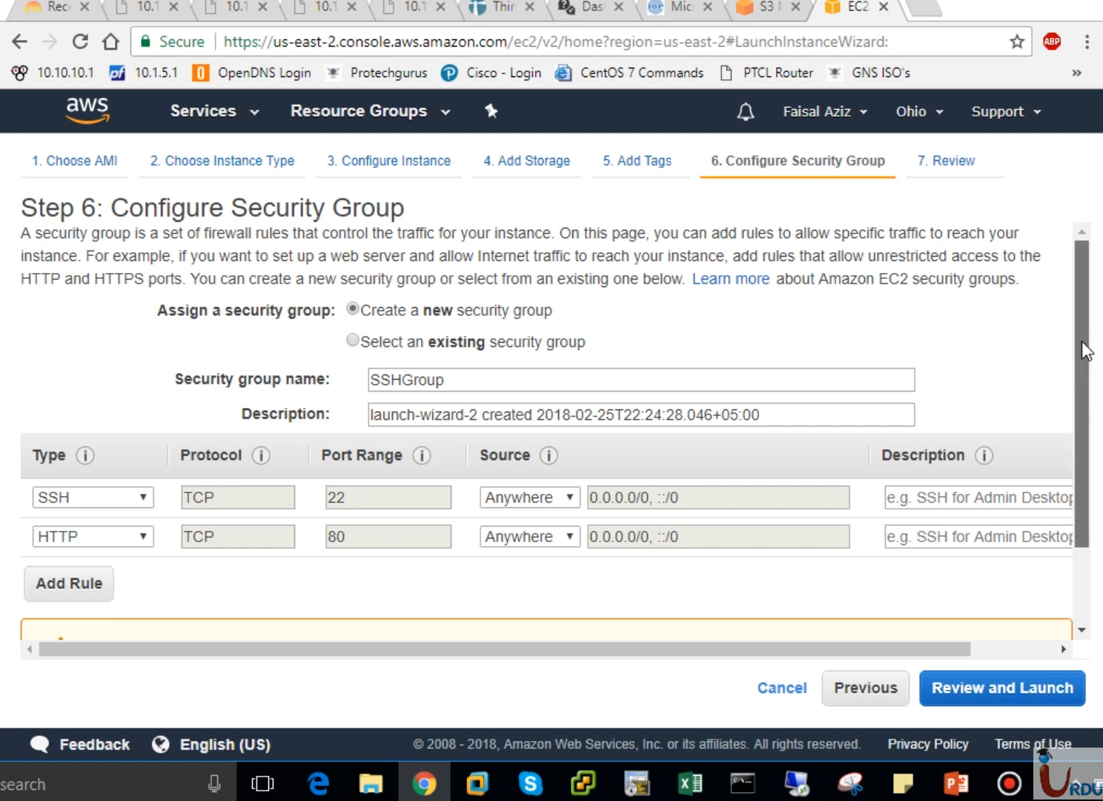
pyautogui.moveTo(1084, 442); pyautogui.dragTo(1085, 516)
pyautogui.click(1013, 691)
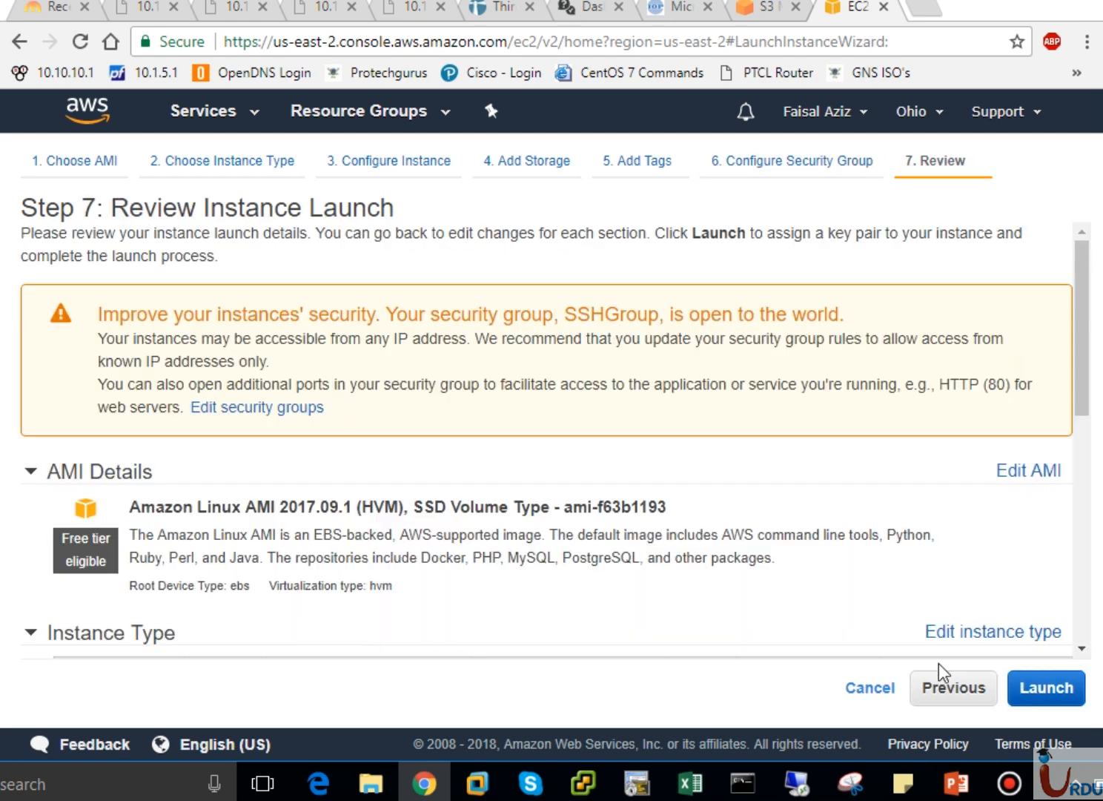
# Step: Proceed to launch, create a new key pair named LinuxKeypair, and download its private key file
pyautogui.click(1036, 687)
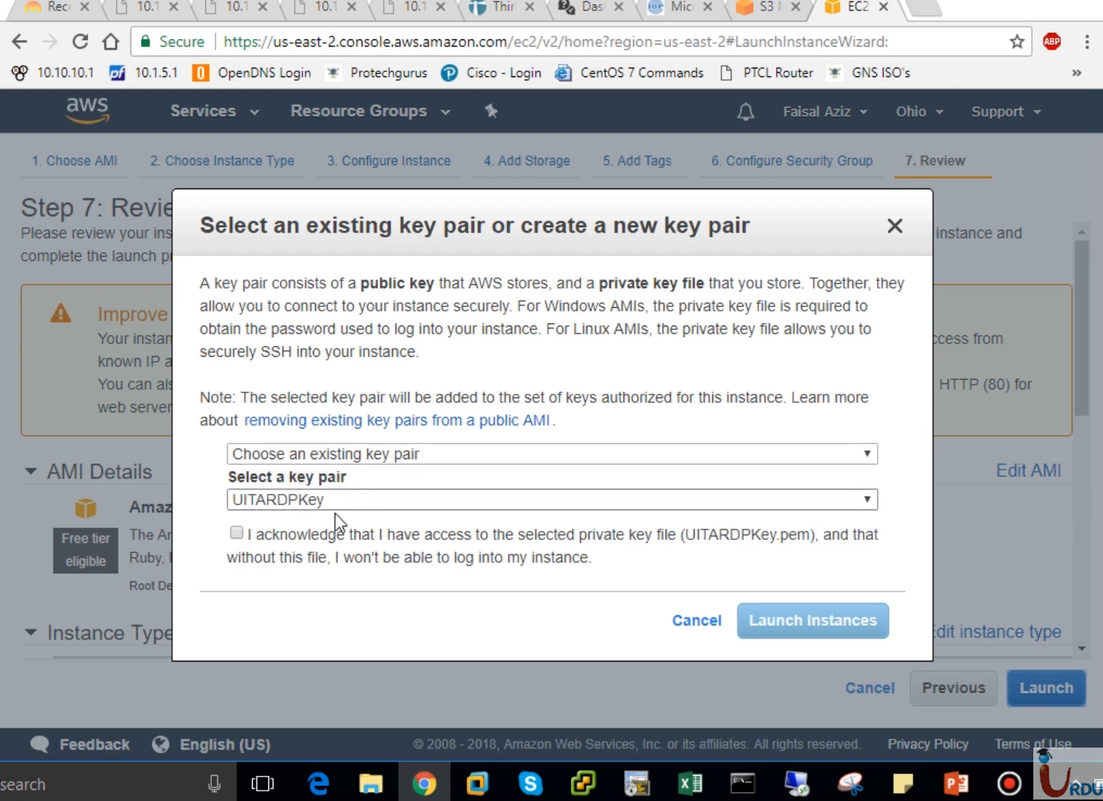
pyautogui.click(241, 534)
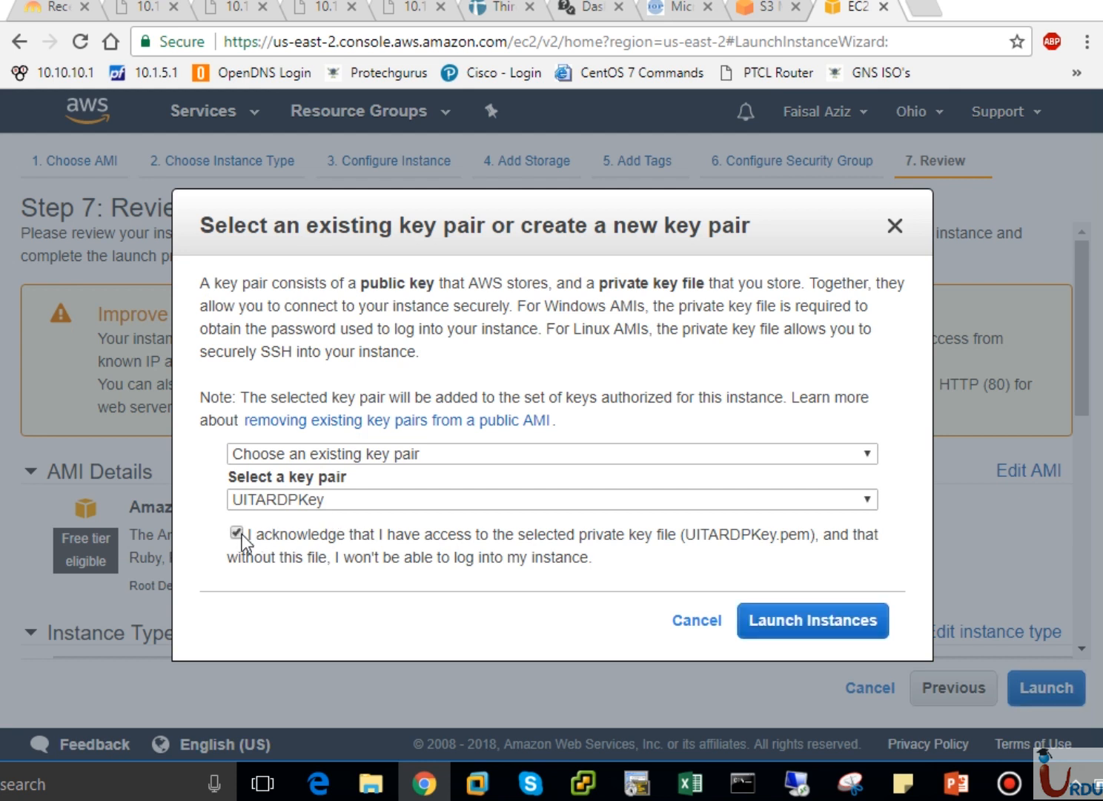
pyautogui.click(347, 455)
pyautogui.click(330, 493)
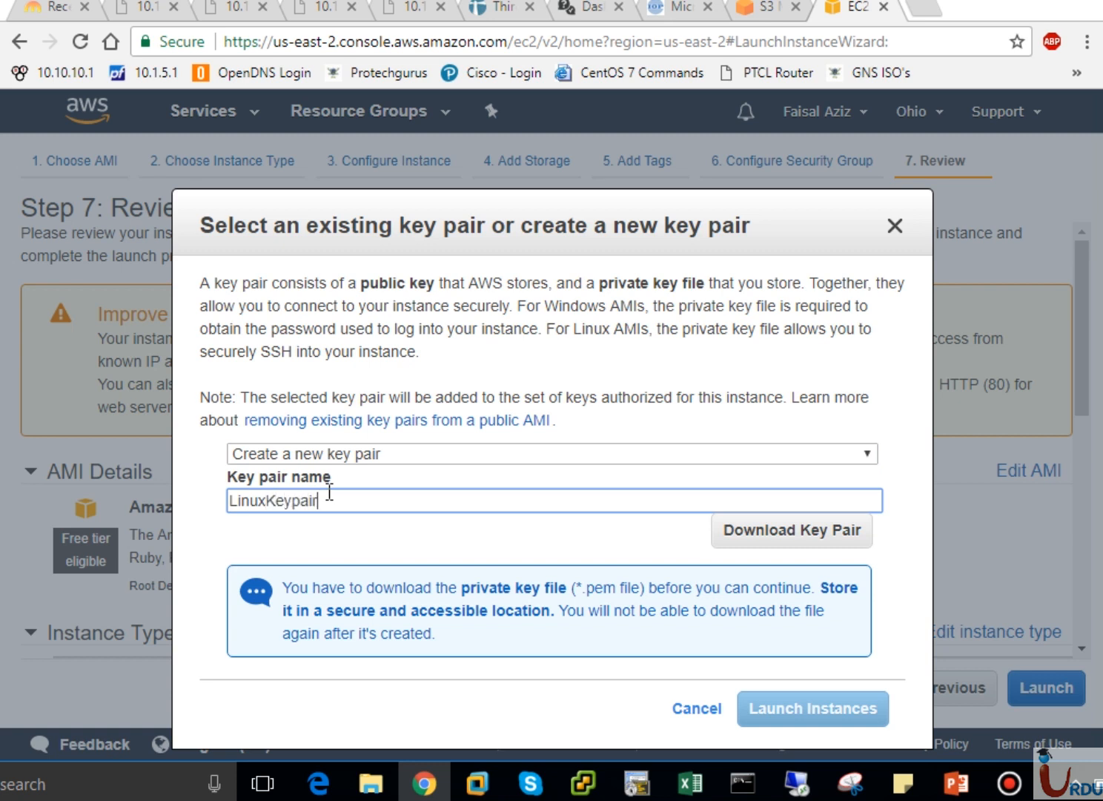
pyautogui.click(801, 545)
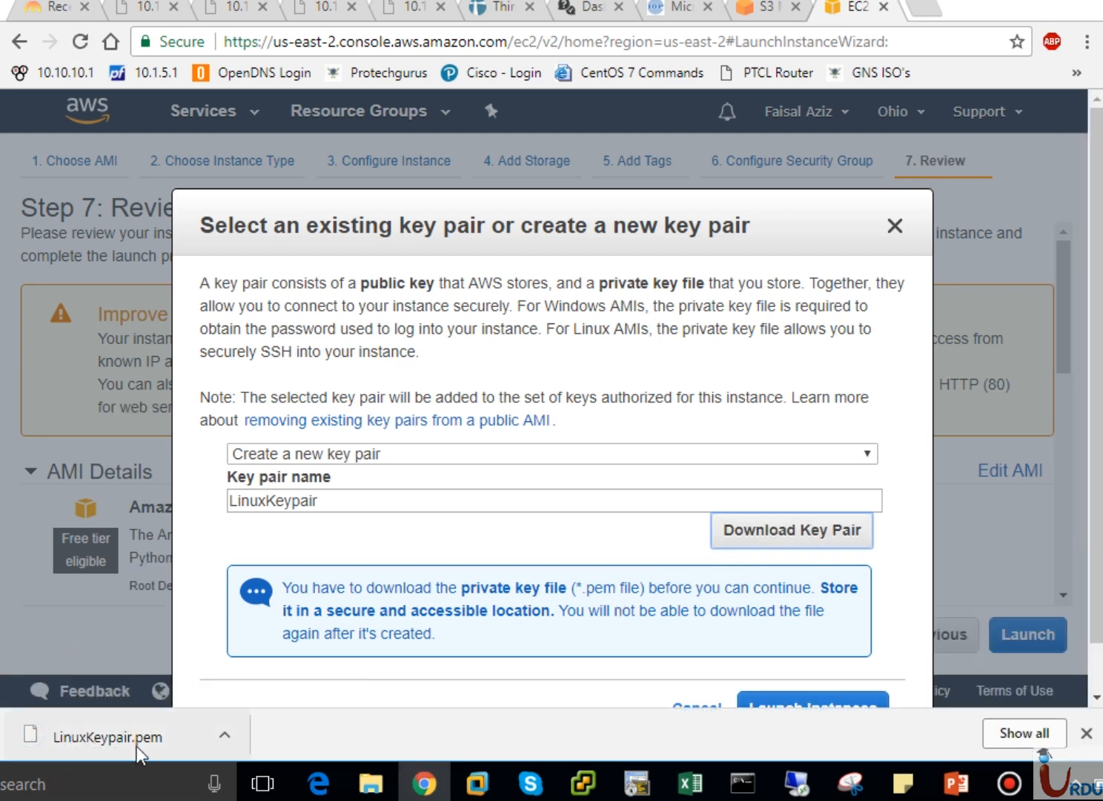
# Step: Launch the instance with the new key pair and open the list of instances
pyautogui.click(771, 702)
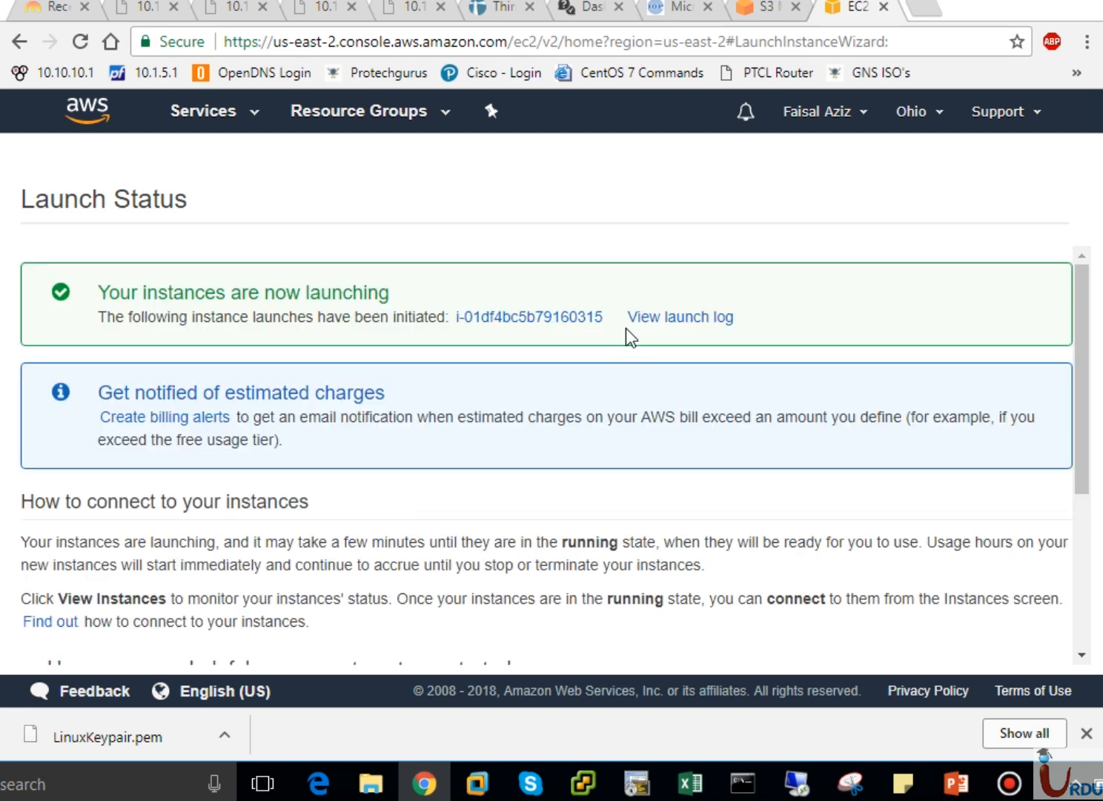
pyautogui.scroll(-5, 1085, 611)
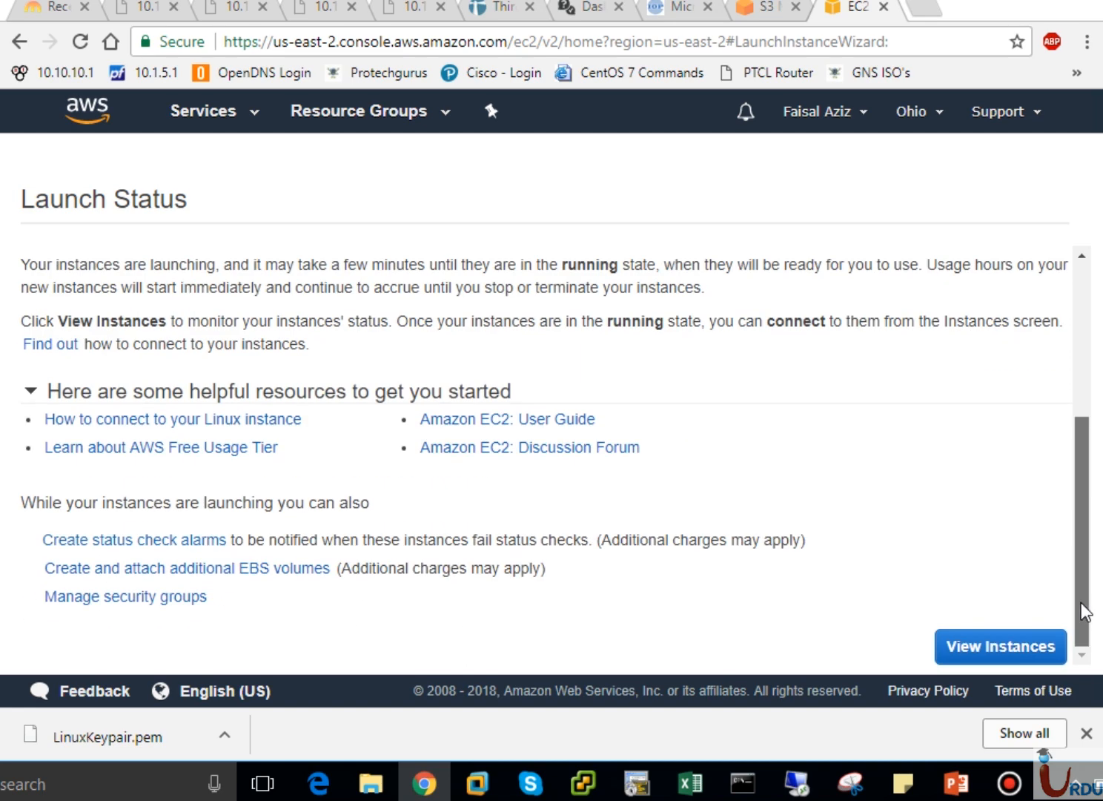
pyautogui.click(1001, 651)
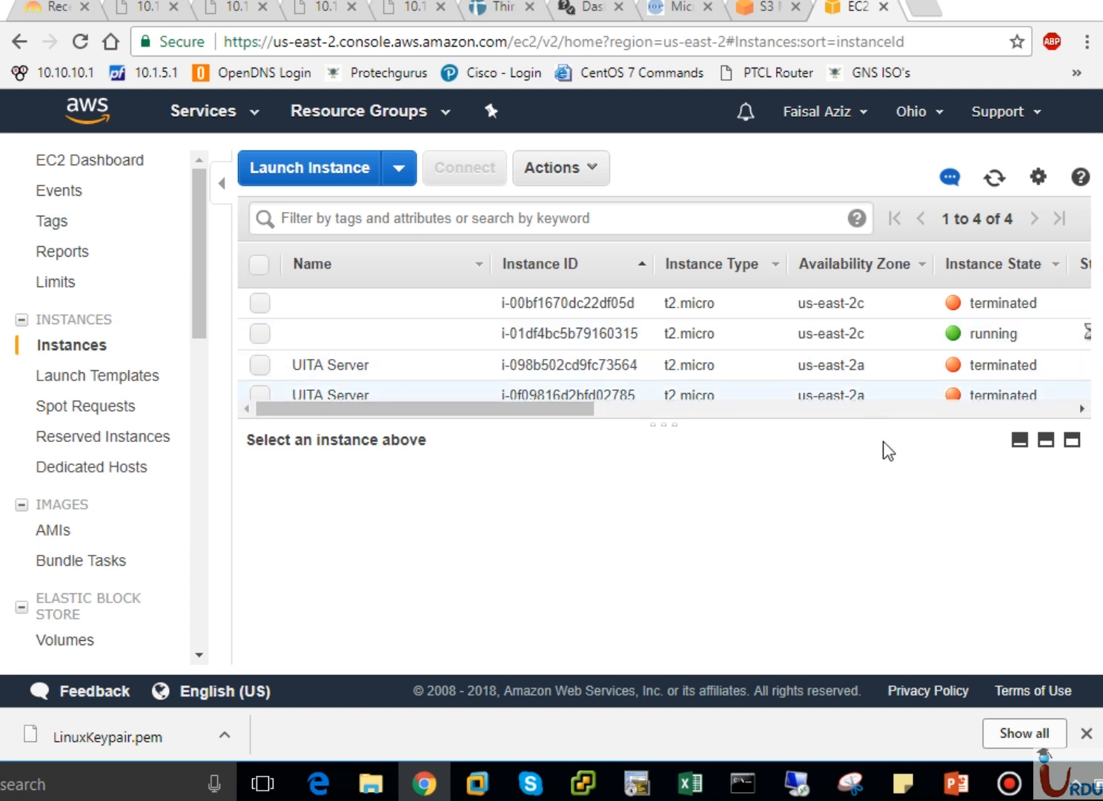
# Step: Enlarge the instance list, select the running instance, and examine its columns through to Security Groups
pyautogui.moveTo(663, 424); pyautogui.dragTo(662, 493)
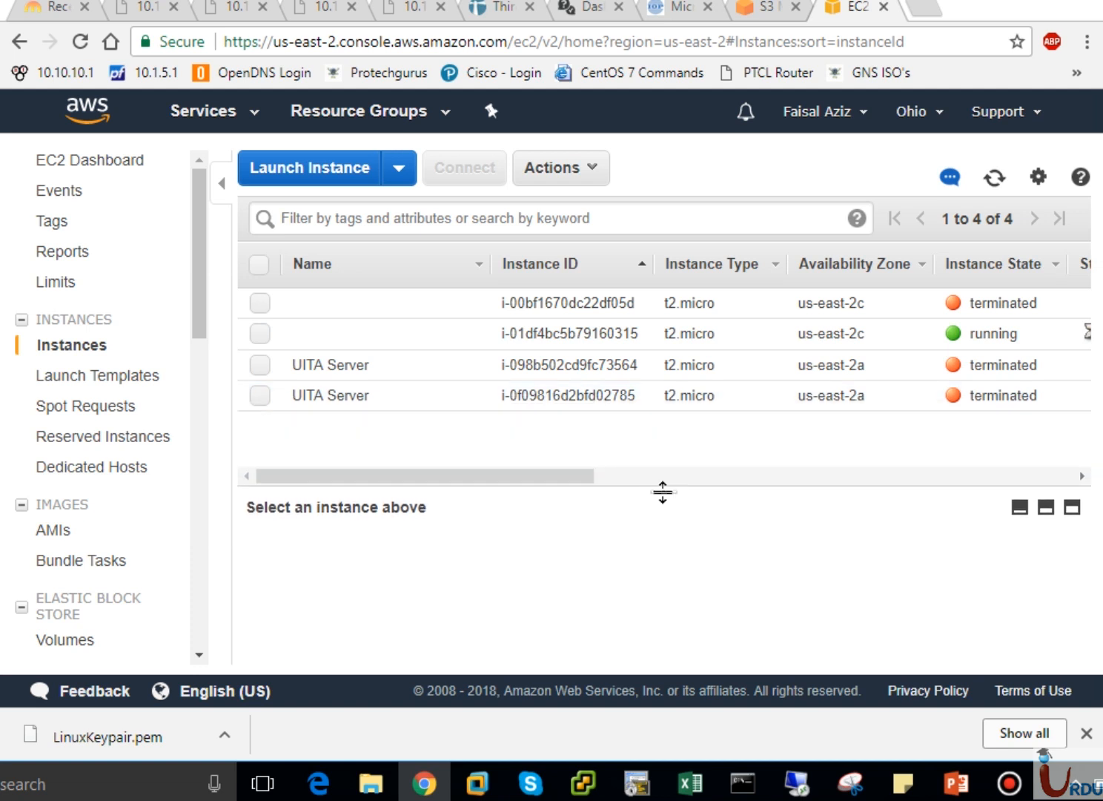
pyautogui.click(530, 332)
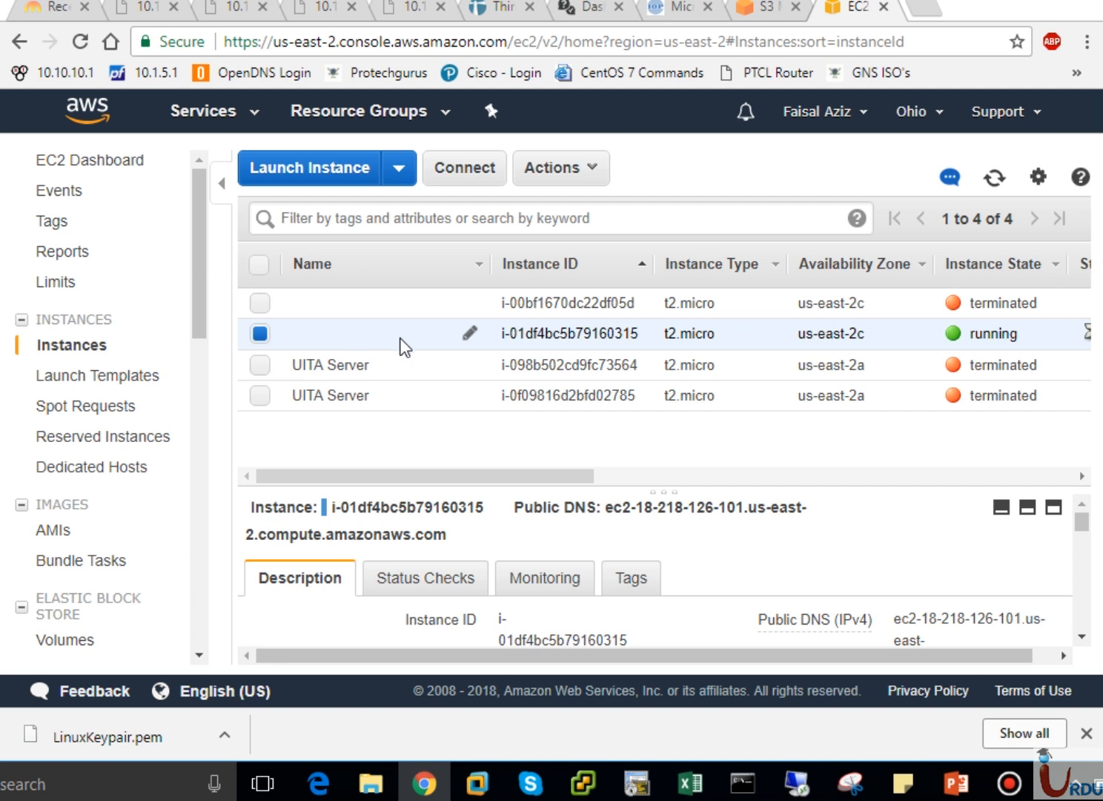
pyautogui.moveTo(467, 482); pyautogui.dragTo(993, 473)
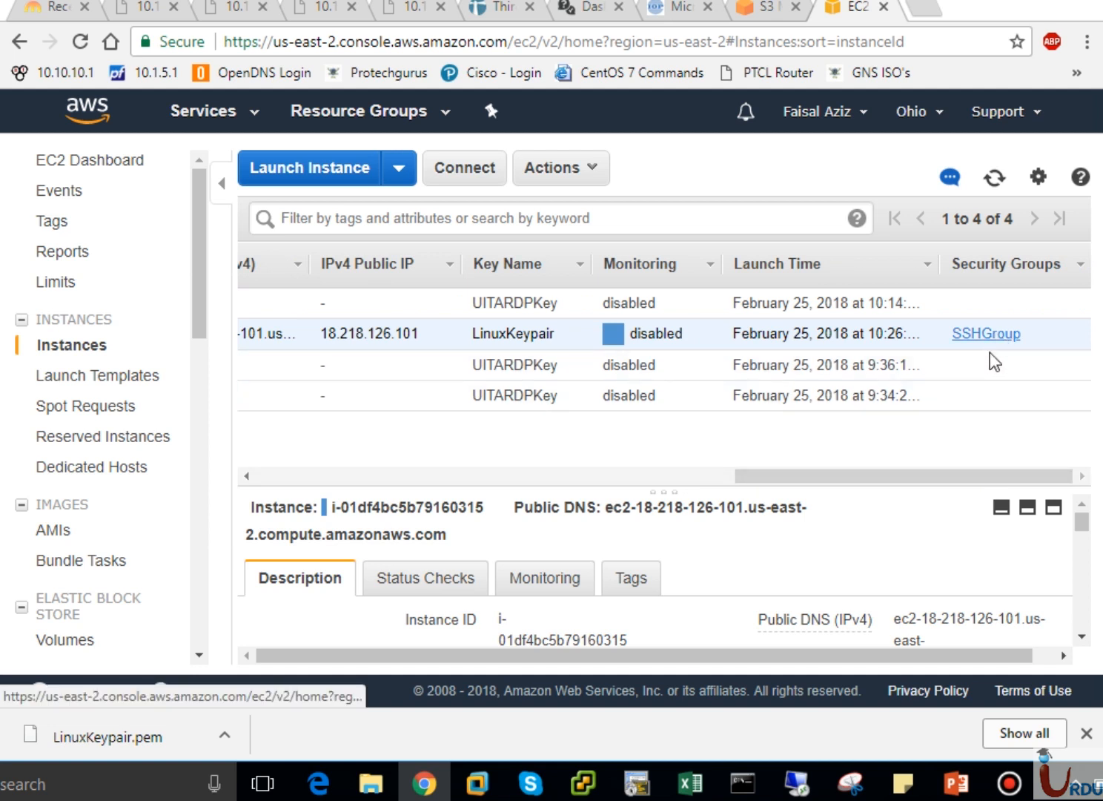
pyautogui.moveTo(791, 478); pyautogui.dragTo(268, 445)
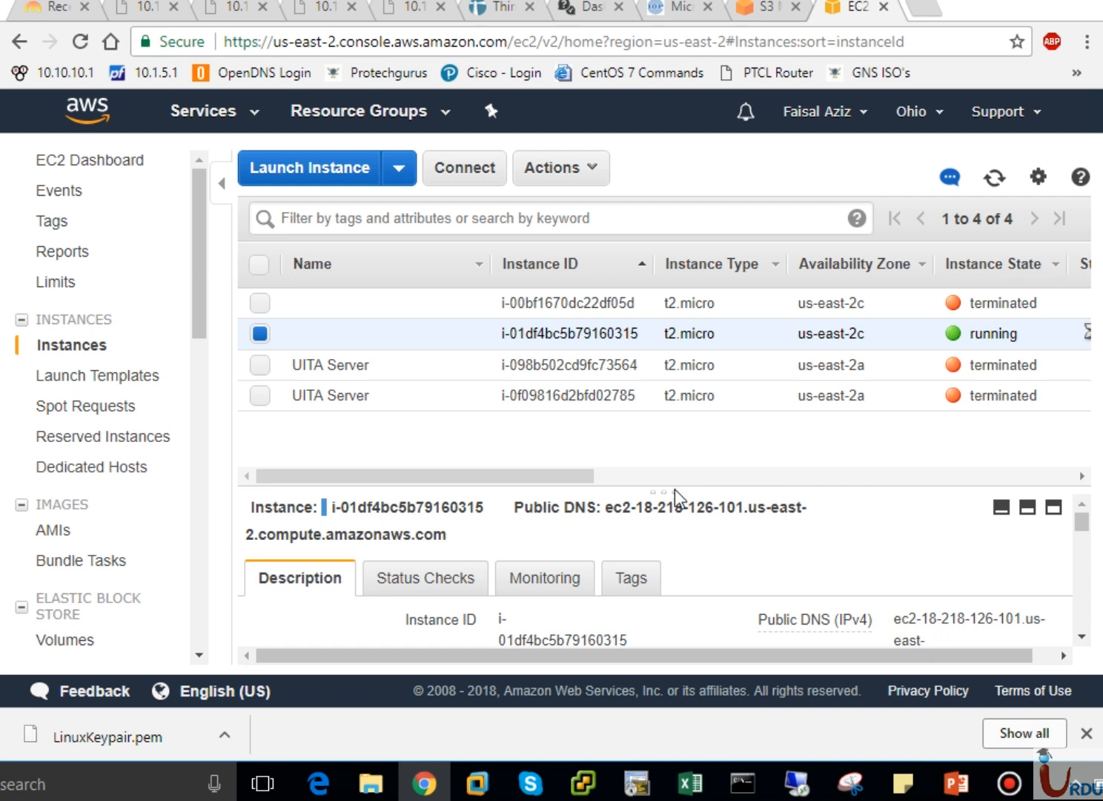
# Step: Enlarge the selected instance's details pane and view the instance's tags
pyautogui.moveTo(670, 390); pyautogui.dragTo(670, 330)
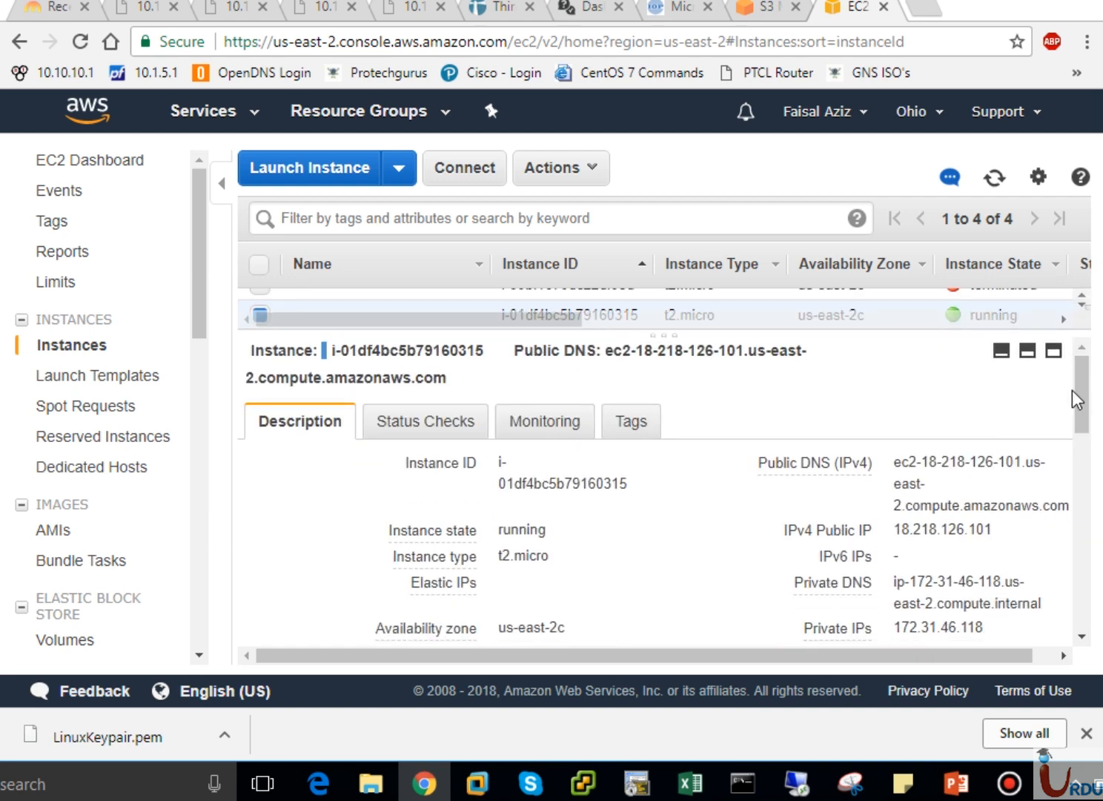
pyautogui.moveTo(1082, 395)
pyautogui.mouseDown()
pyautogui.moveTo(1086, 593)
pyautogui.moveTo(1083, 384)
pyautogui.mouseUp()
pyautogui.click(650, 438)
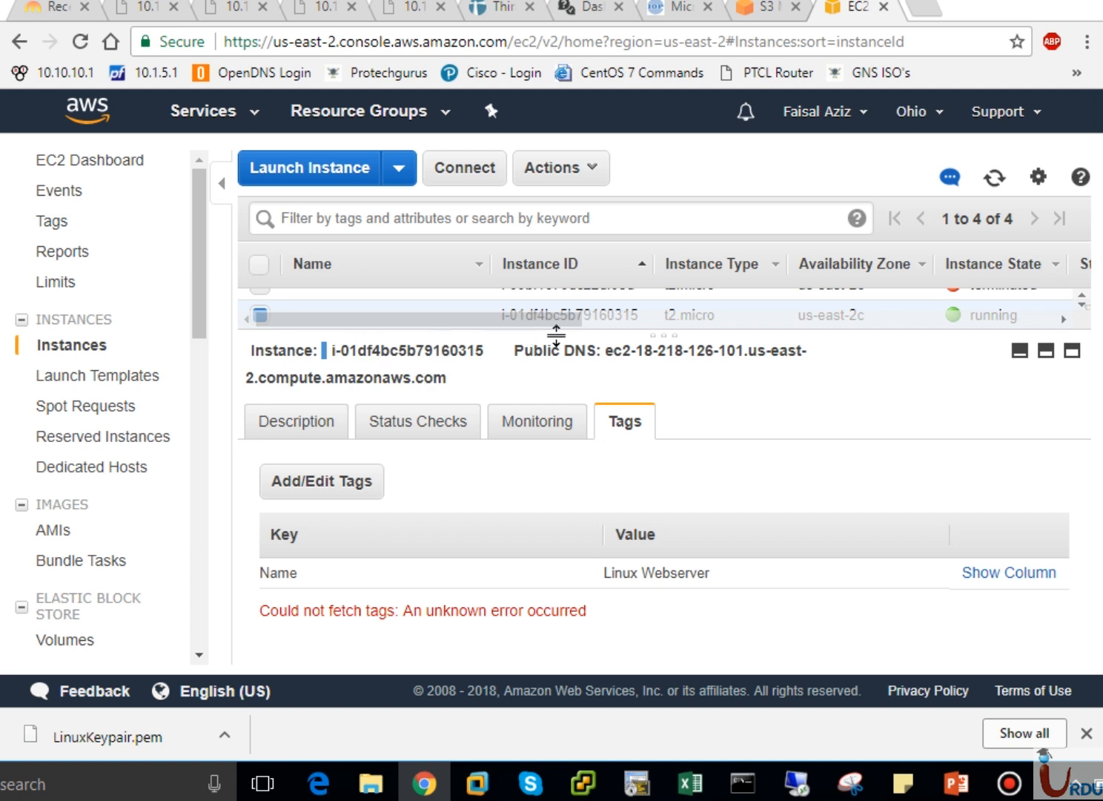
# Step: Make the instance list taller again, refresh it, and recheck the selected instance's tags
pyautogui.moveTo(563, 330); pyautogui.dragTo(567, 407)
pyautogui.moveTo(567, 456); pyautogui.dragTo(565, 452)
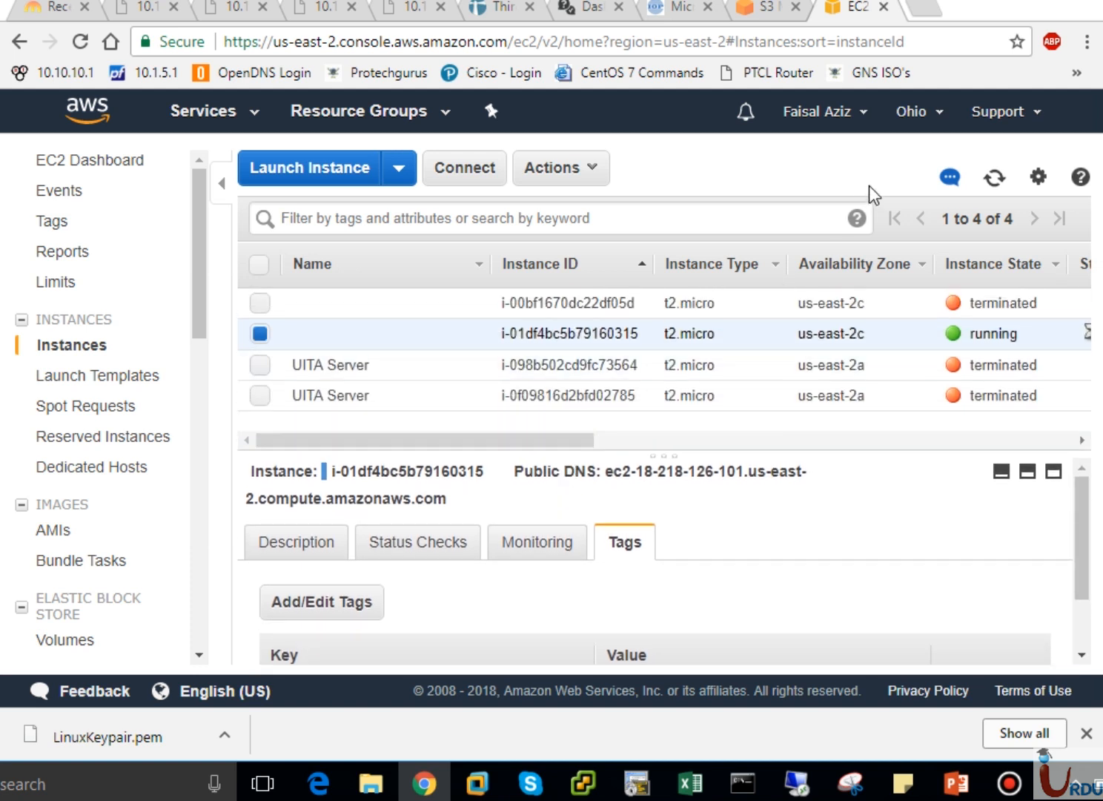
pyautogui.click(991, 181)
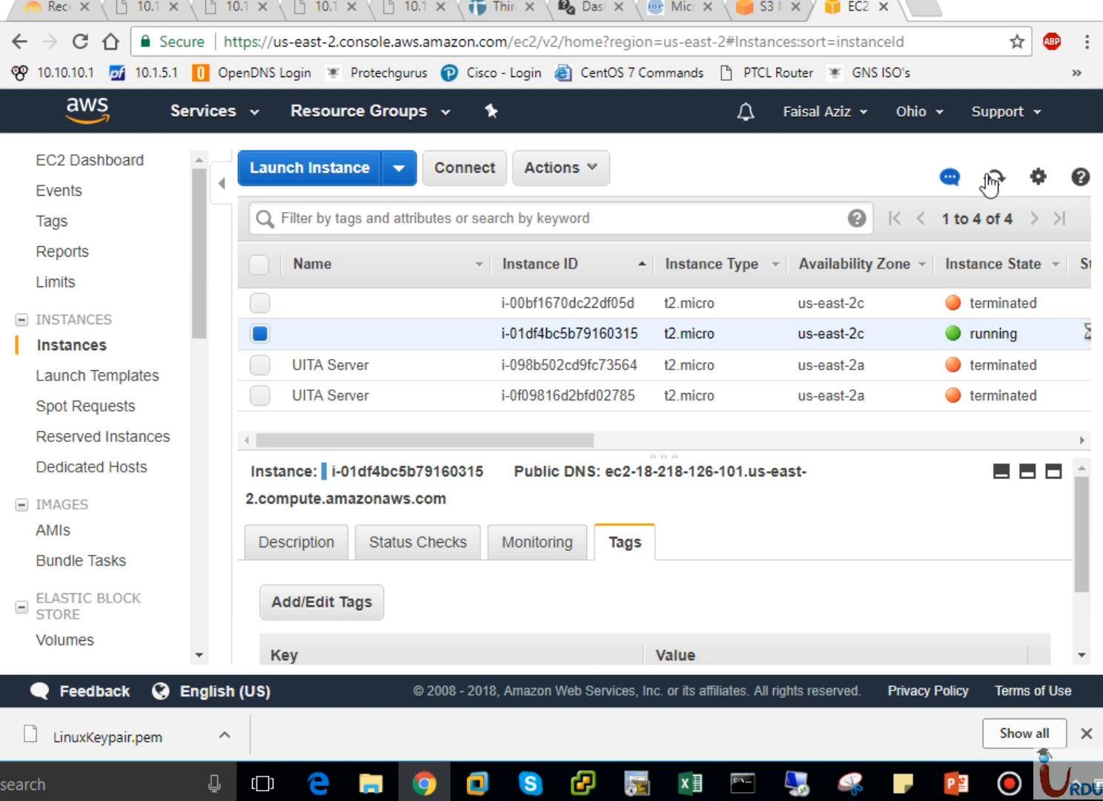
pyautogui.click(628, 543)
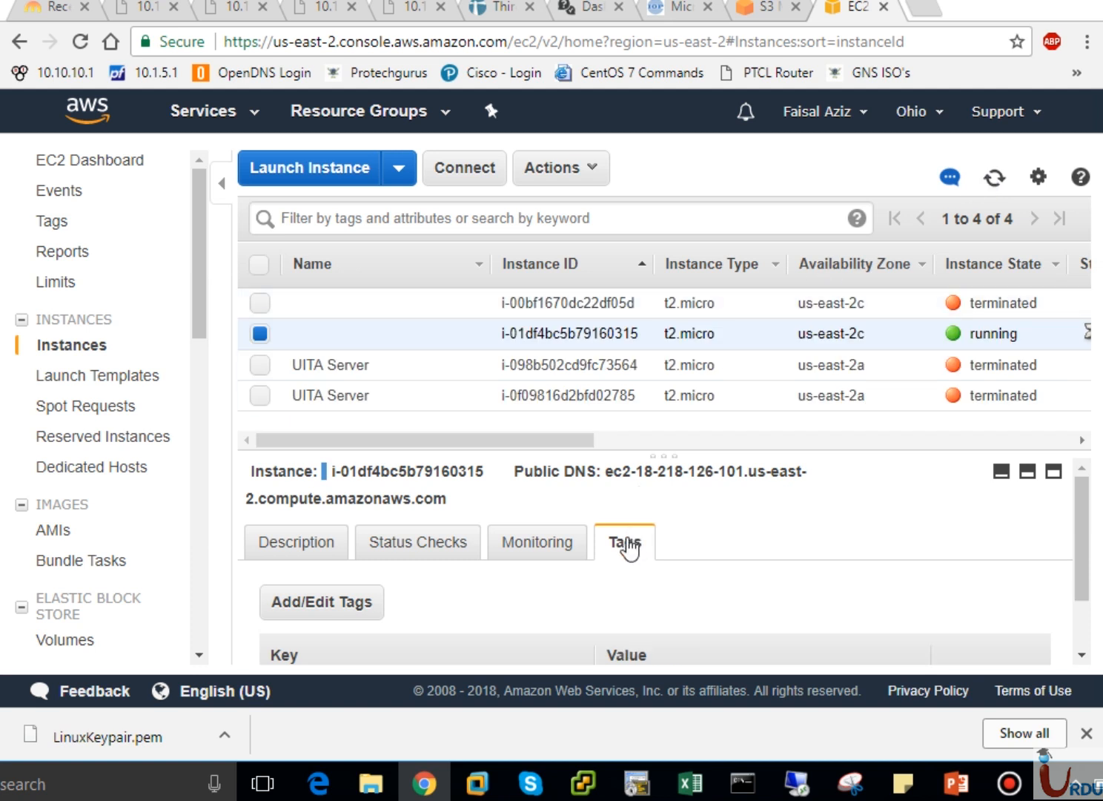
pyautogui.moveTo(1089, 558); pyautogui.dragTo(1076, 615)
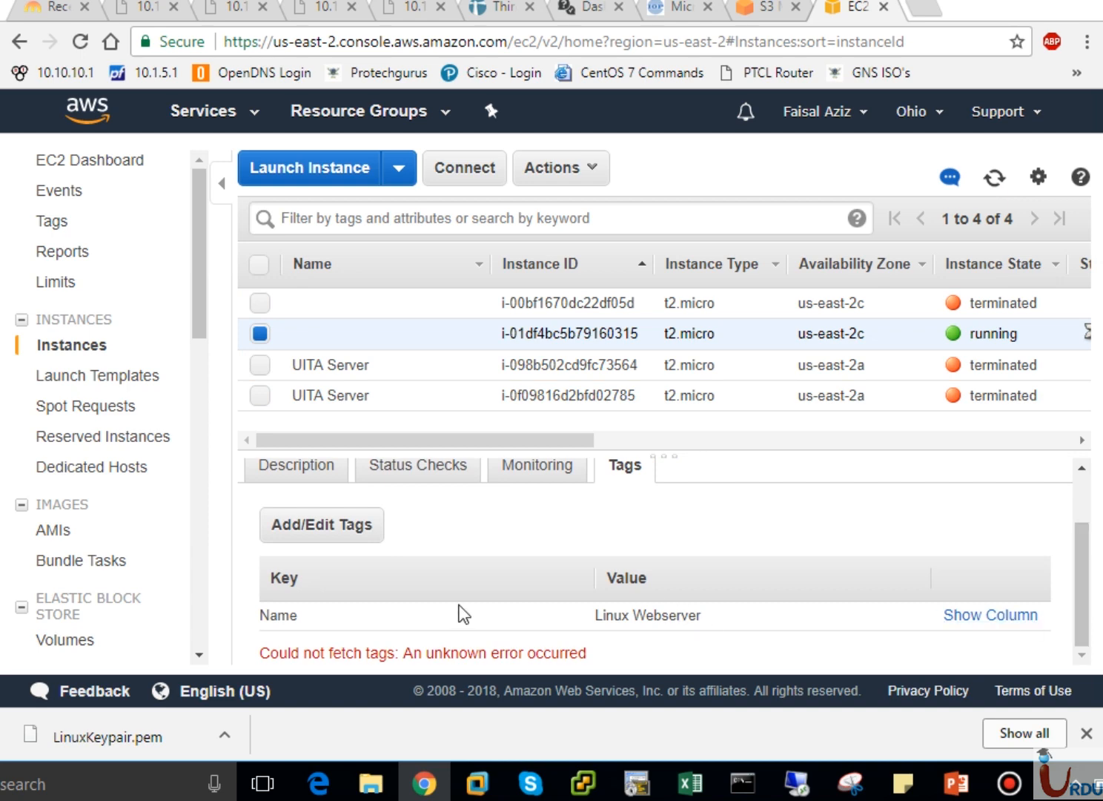
# Step: Create and save a tag on the running instance with key Name and value Linux Web Servers
pyautogui.click(293, 528)
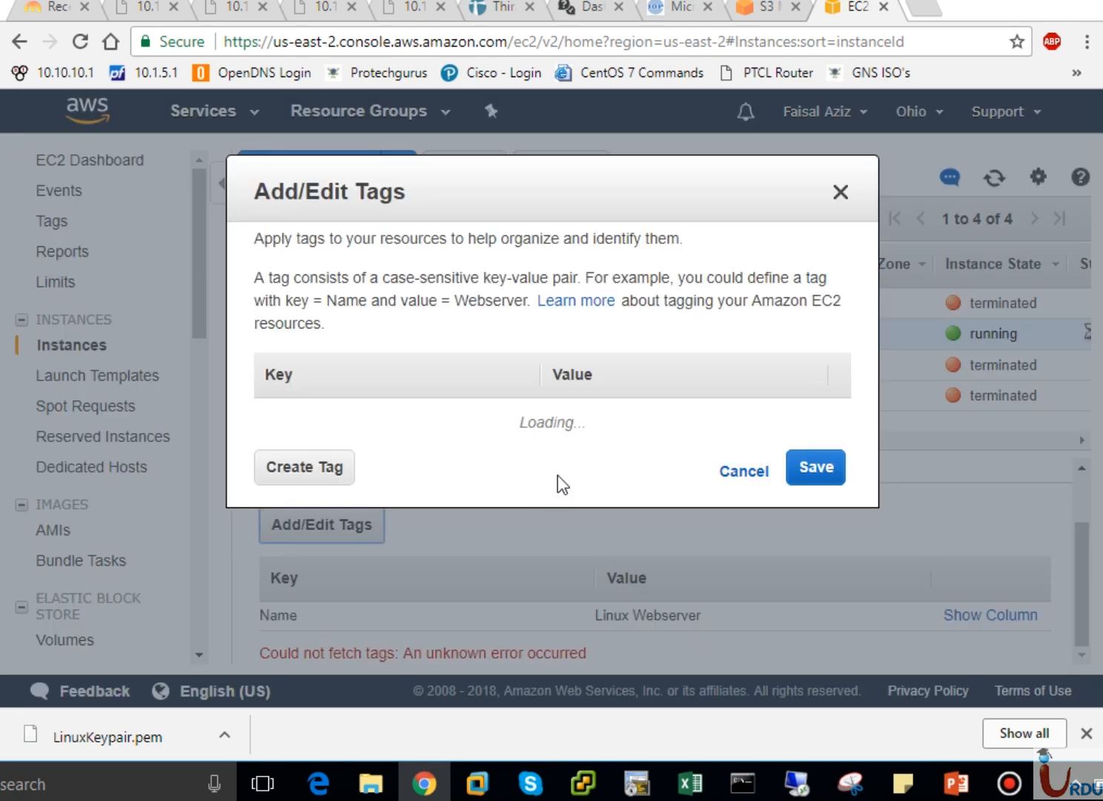
pyautogui.click(344, 473)
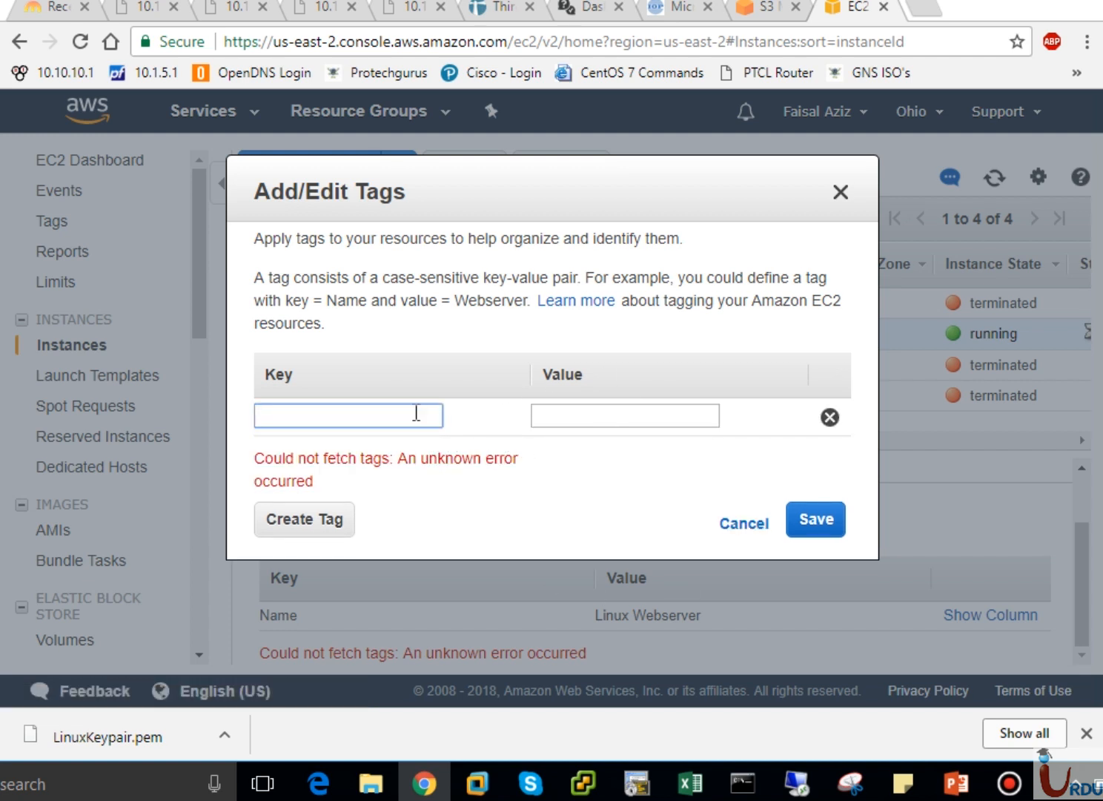
pyautogui.write('Name')
pyautogui.press('Tab')
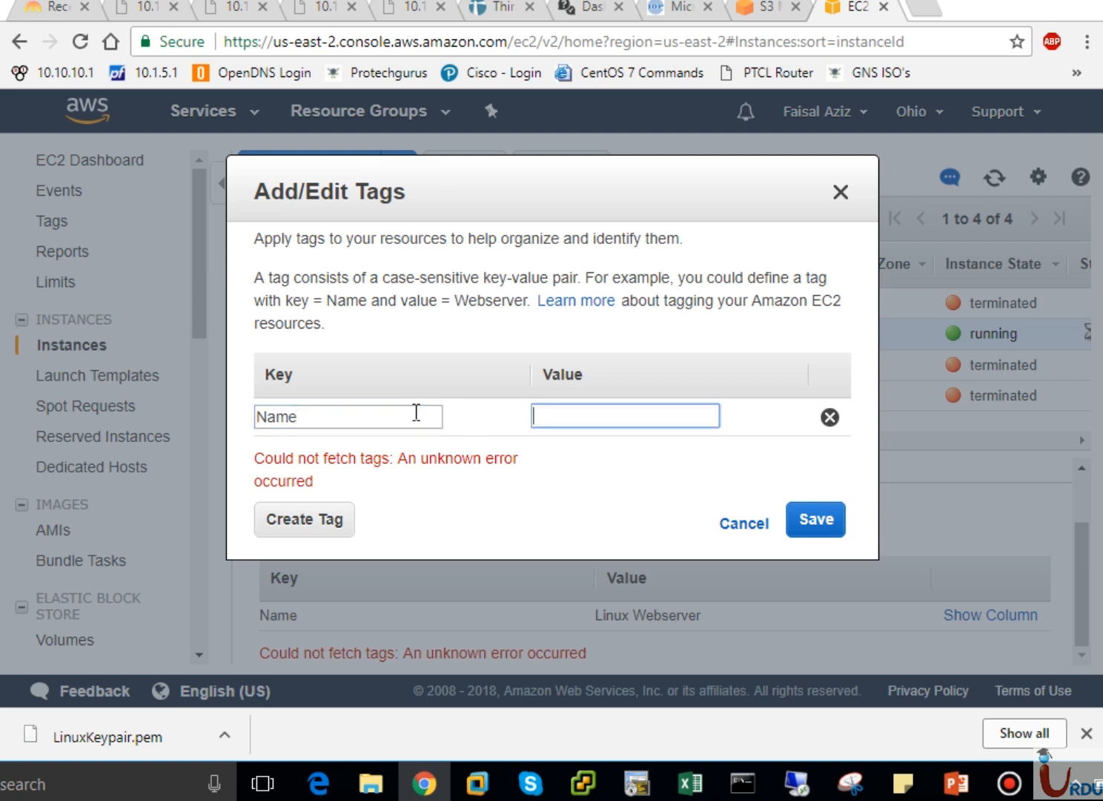
pyautogui.write('Linux ')
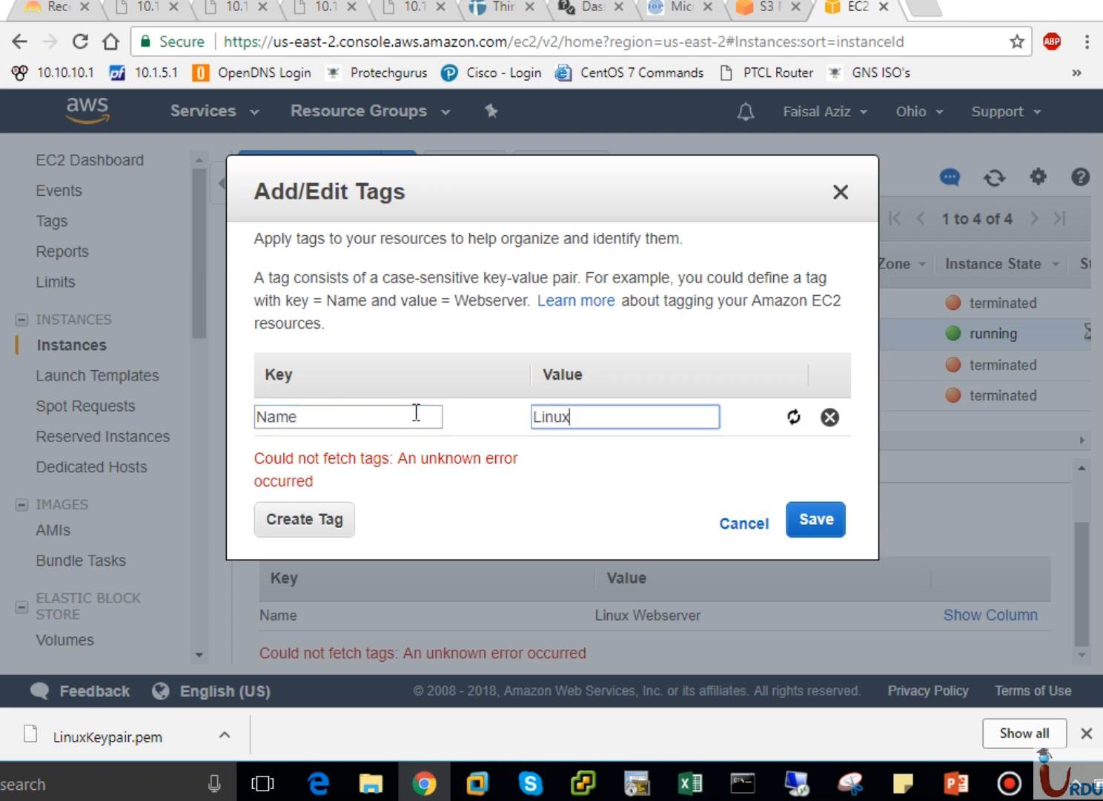
pyautogui.write('Web Servers')
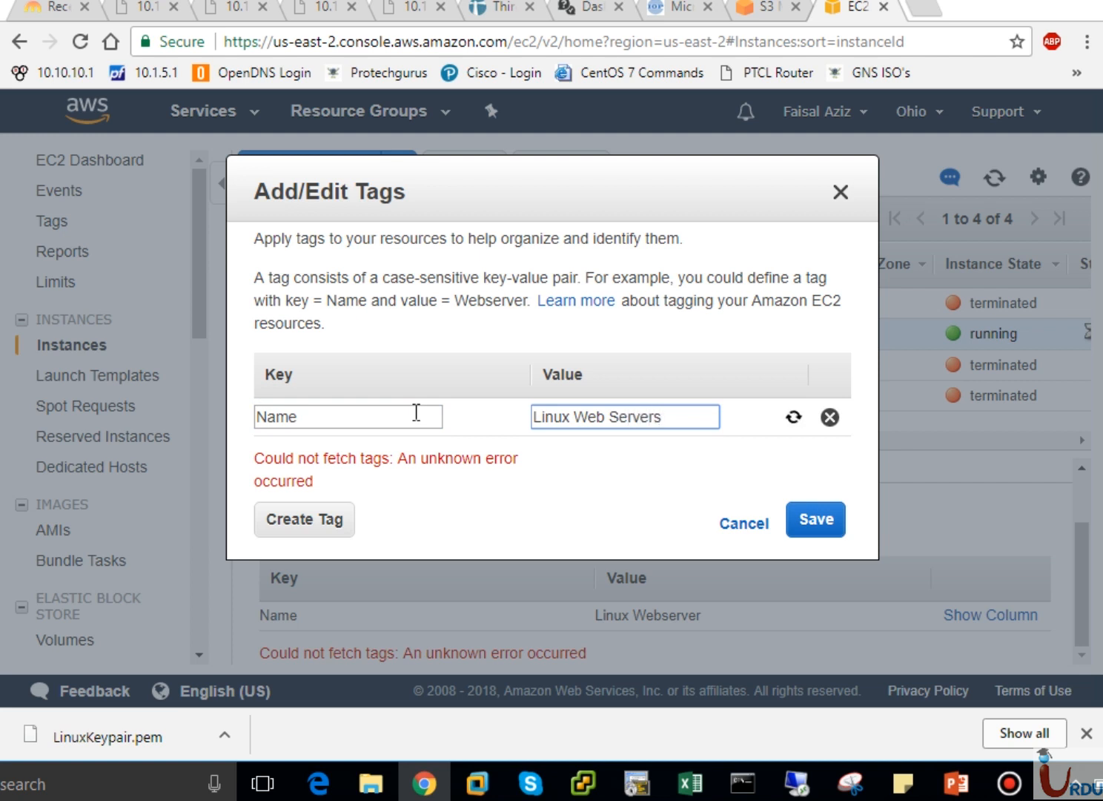
pyautogui.click(813, 521)
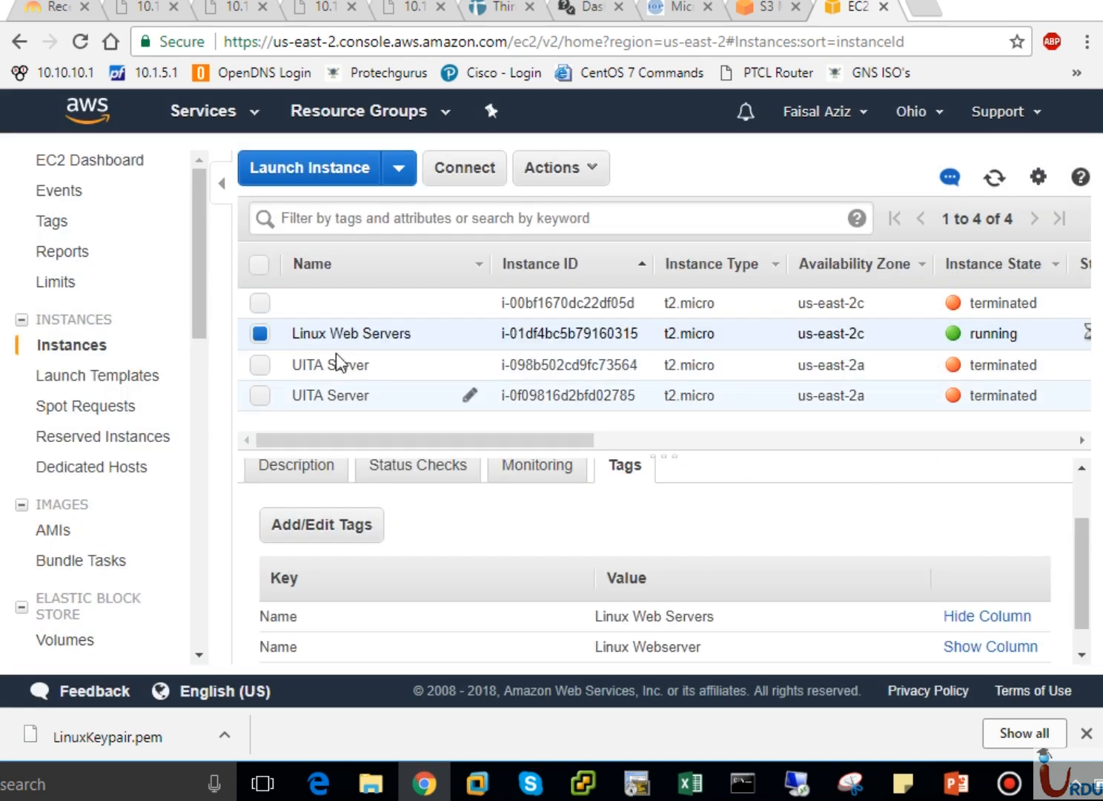
# Step: Review the running instance's tags, and examine its IPv4 public IP in an enlarged description pane
pyautogui.moveTo(1085, 553); pyautogui.dragTo(1090, 607)
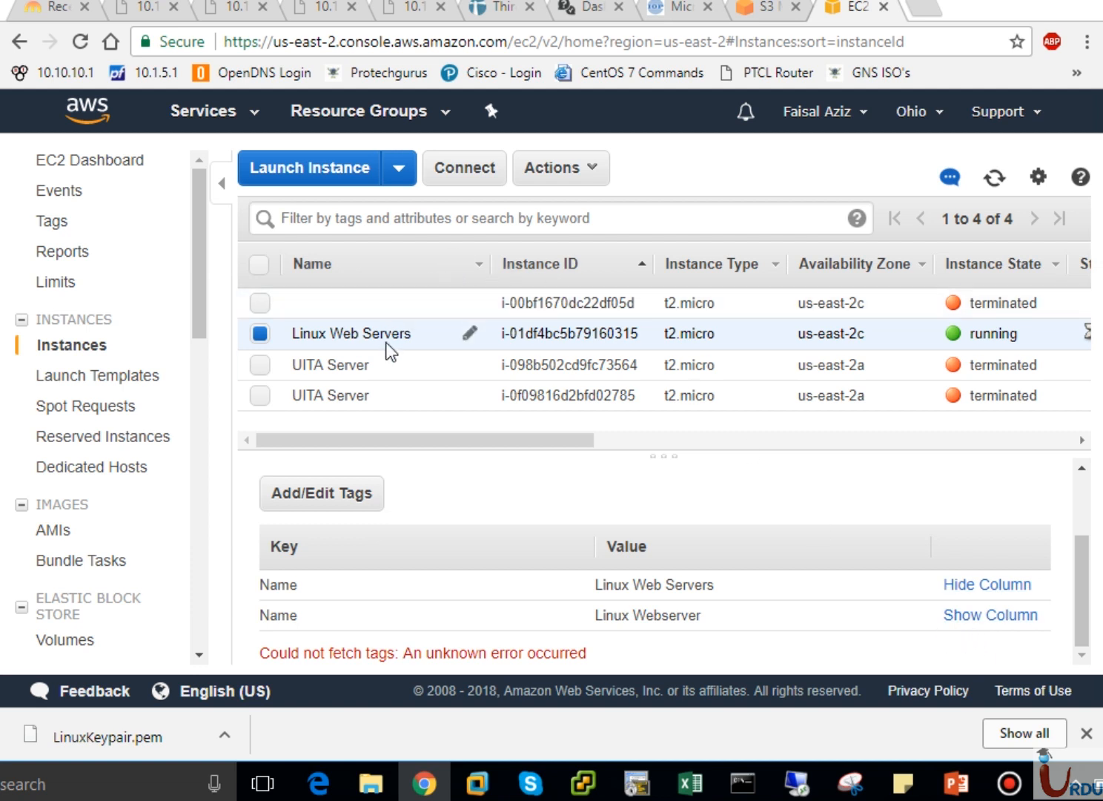
pyautogui.scroll(3, 1082, 505)
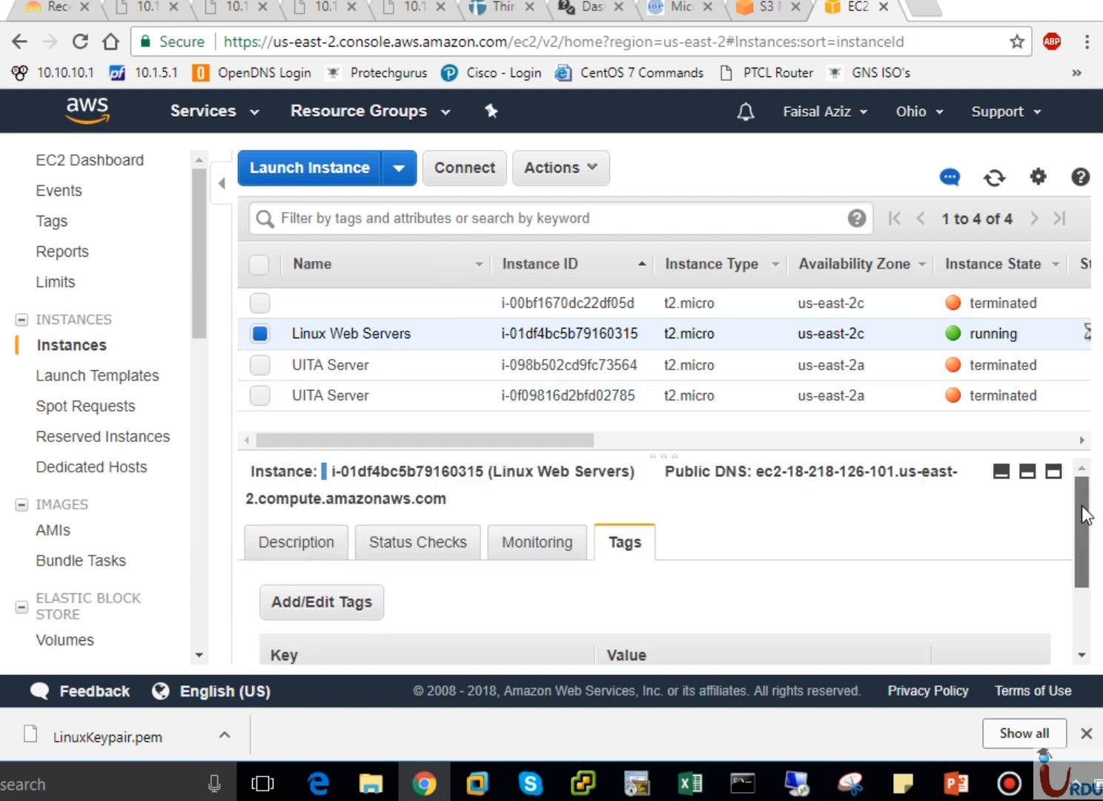
pyautogui.click(298, 543)
pyautogui.moveTo(489, 445); pyautogui.dragTo(593, 440)
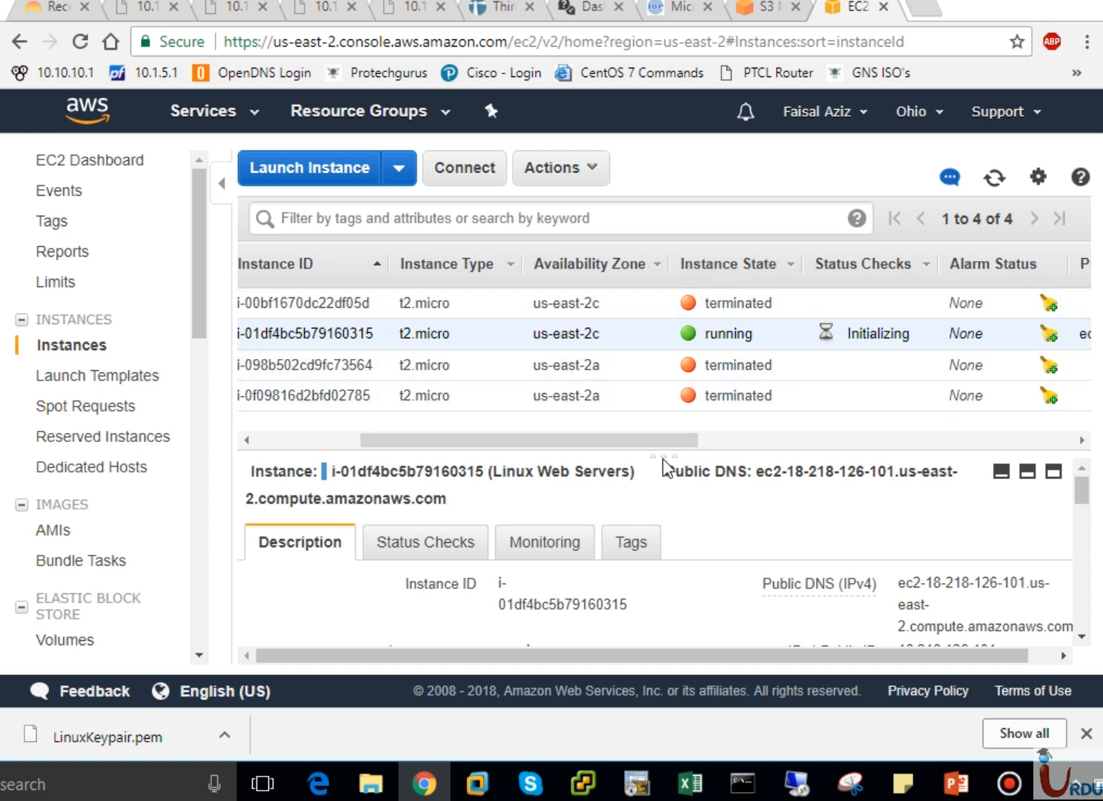
pyautogui.moveTo(663, 454); pyautogui.dragTo(662, 370)
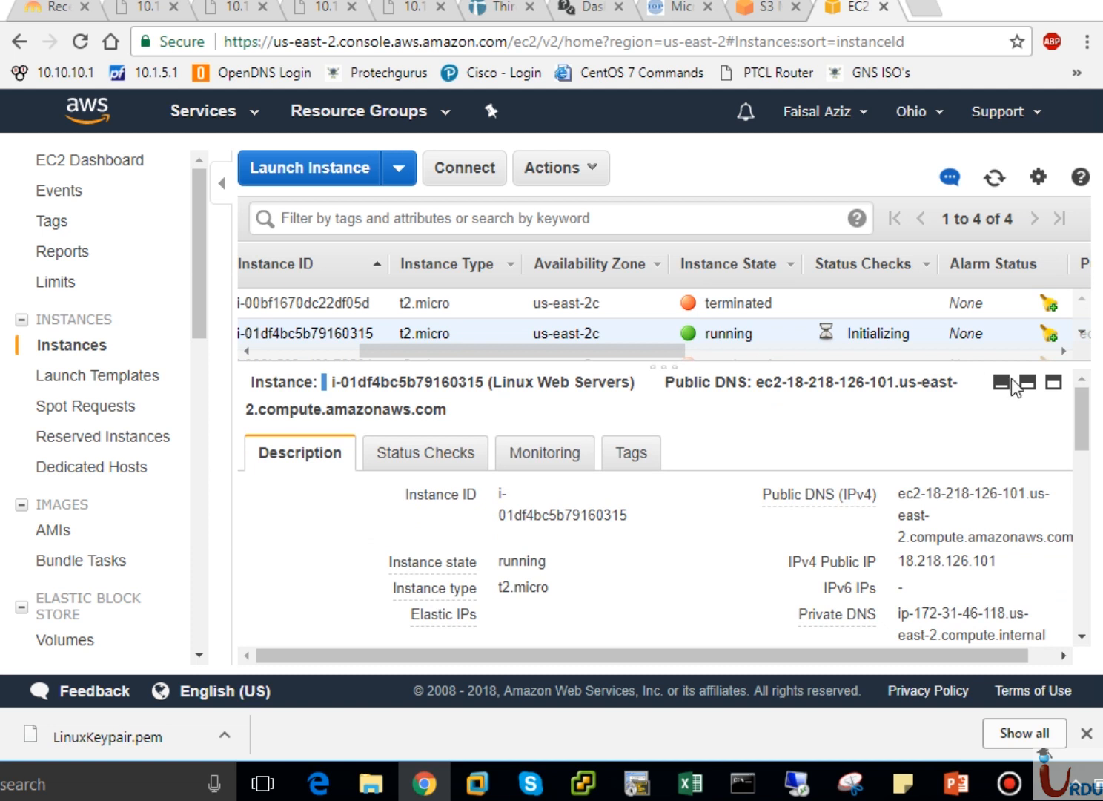
pyautogui.moveTo(1081, 407); pyautogui.dragTo(1086, 447)
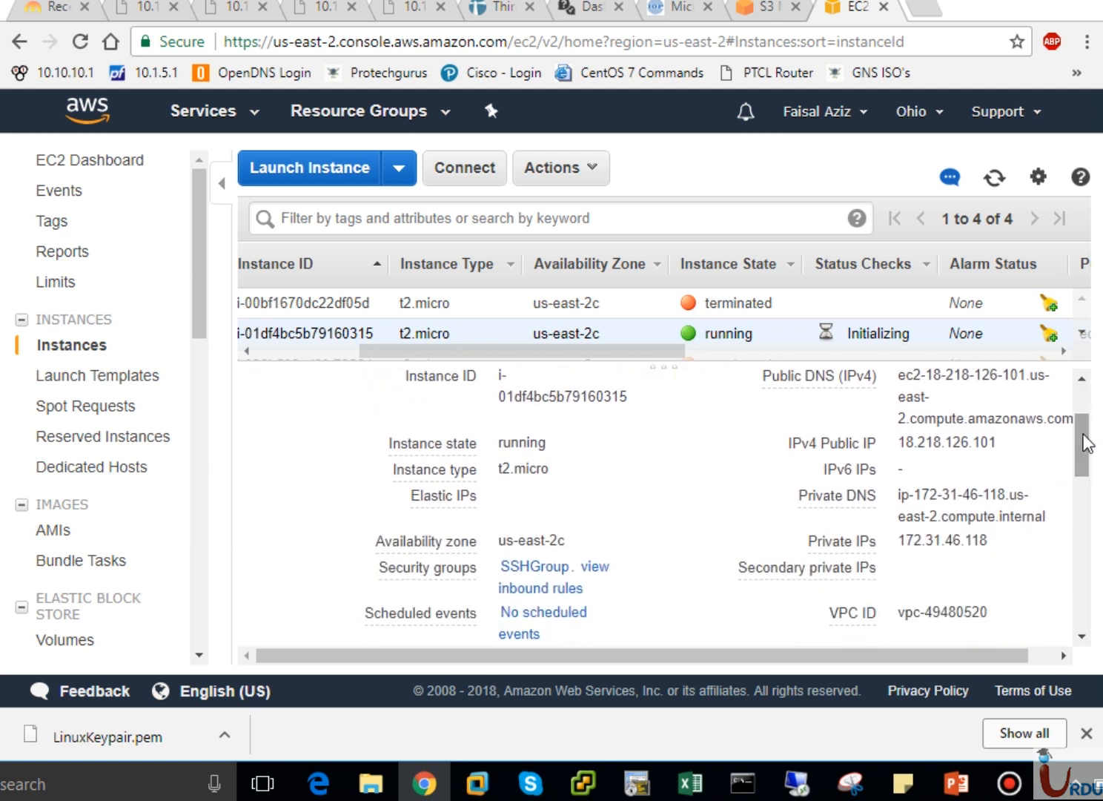
pyautogui.moveTo(995, 441); pyautogui.dragTo(902, 445)
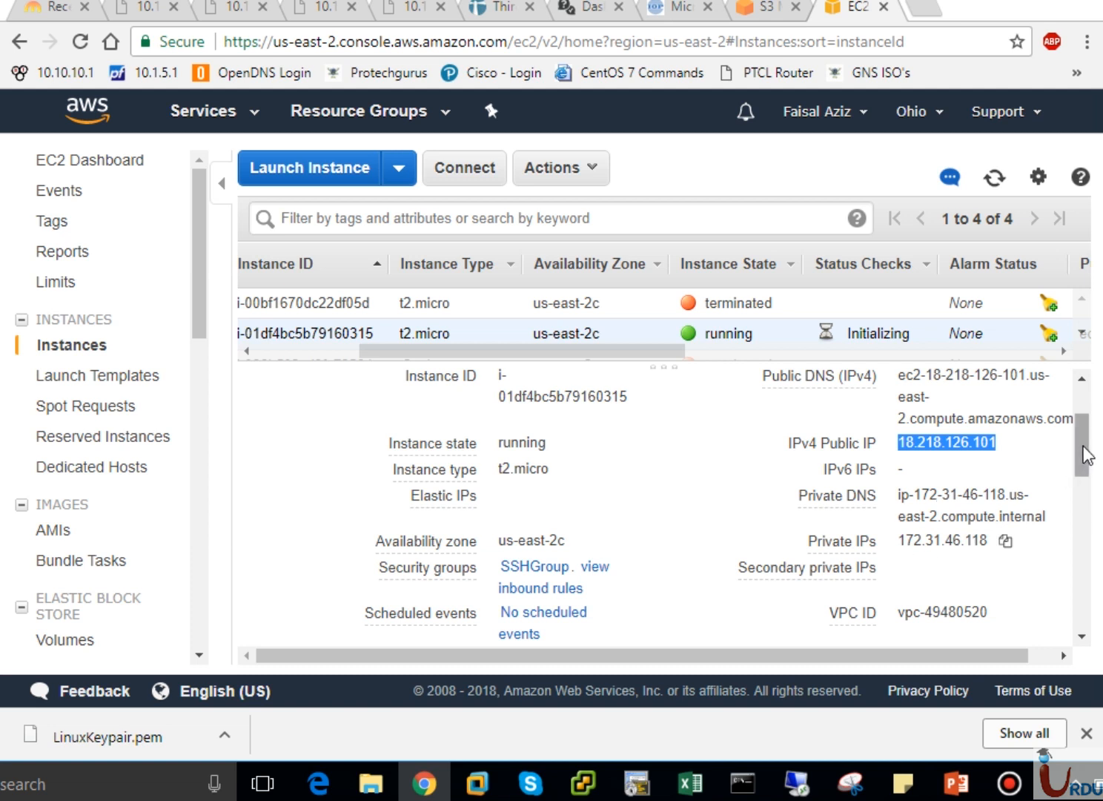
# Step: Inspect the inbound rules of the instance's SSHGroup security group and the remaining description fields, including key pair and launch time
pyautogui.moveTo(1084, 456); pyautogui.dragTo(1087, 489)
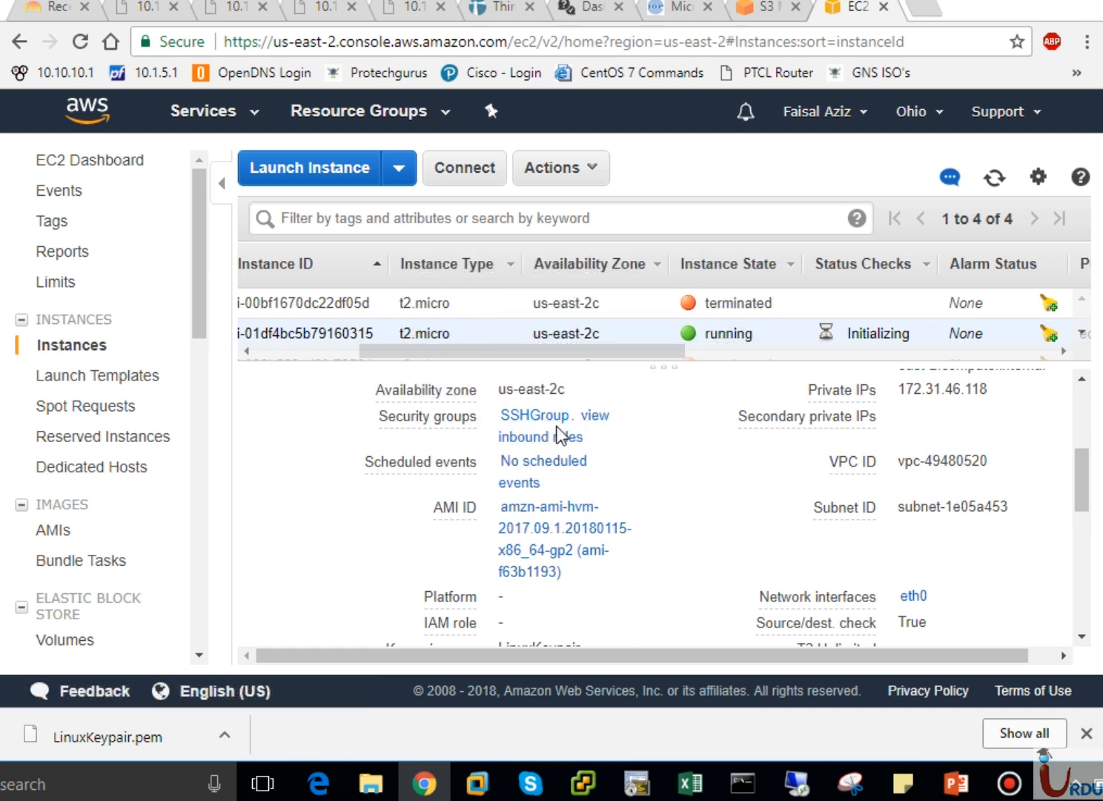
pyautogui.click(556, 437)
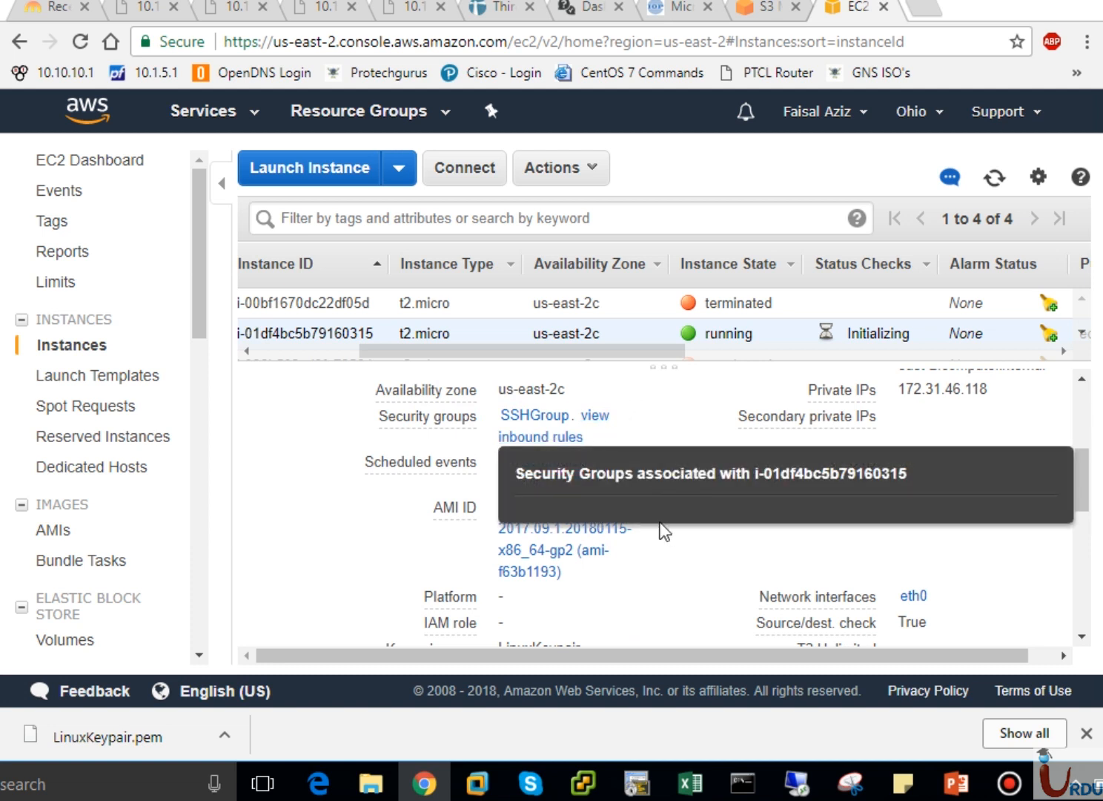
pyautogui.moveTo(1076, 490); pyautogui.dragTo(1080, 490)
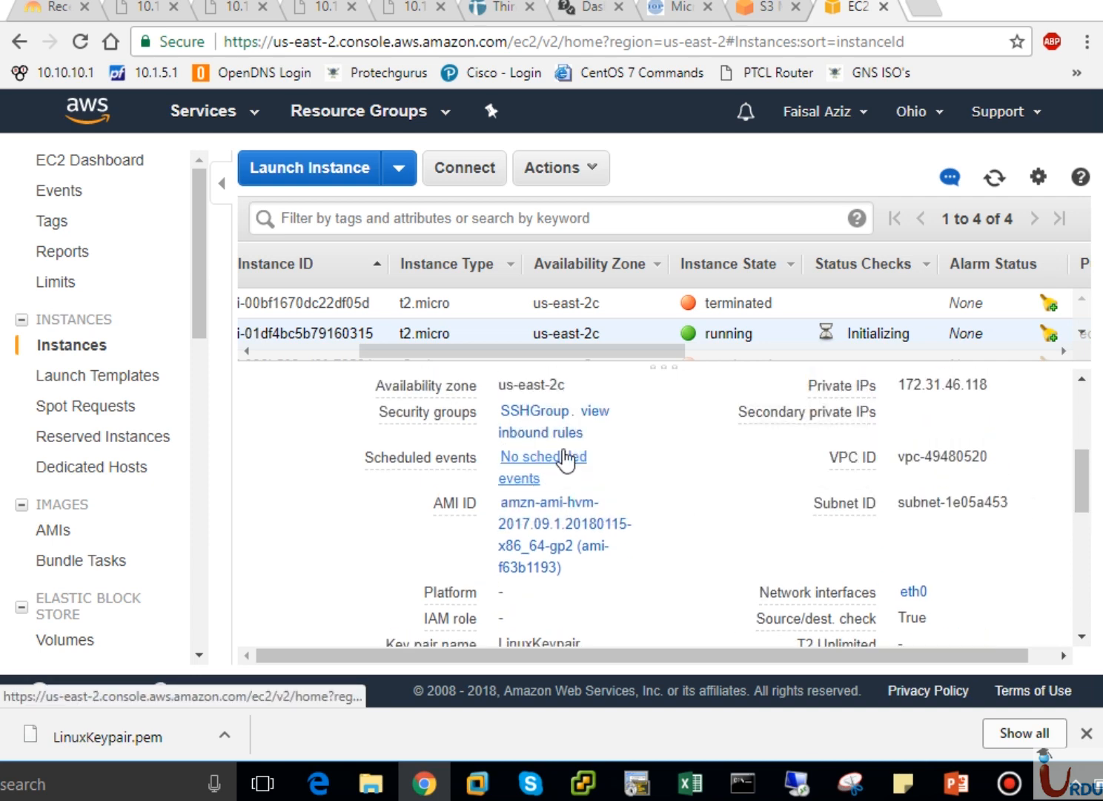
pyautogui.click(539, 432)
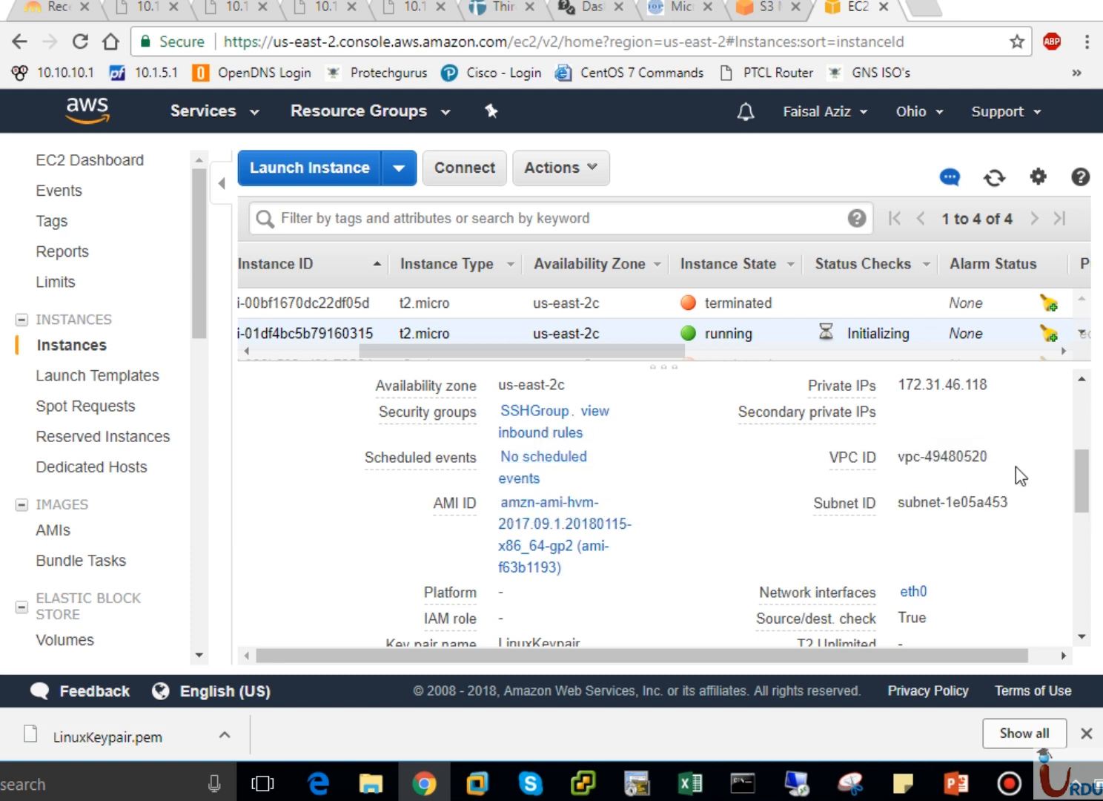
pyautogui.moveTo(1084, 486); pyautogui.dragTo(1094, 533)
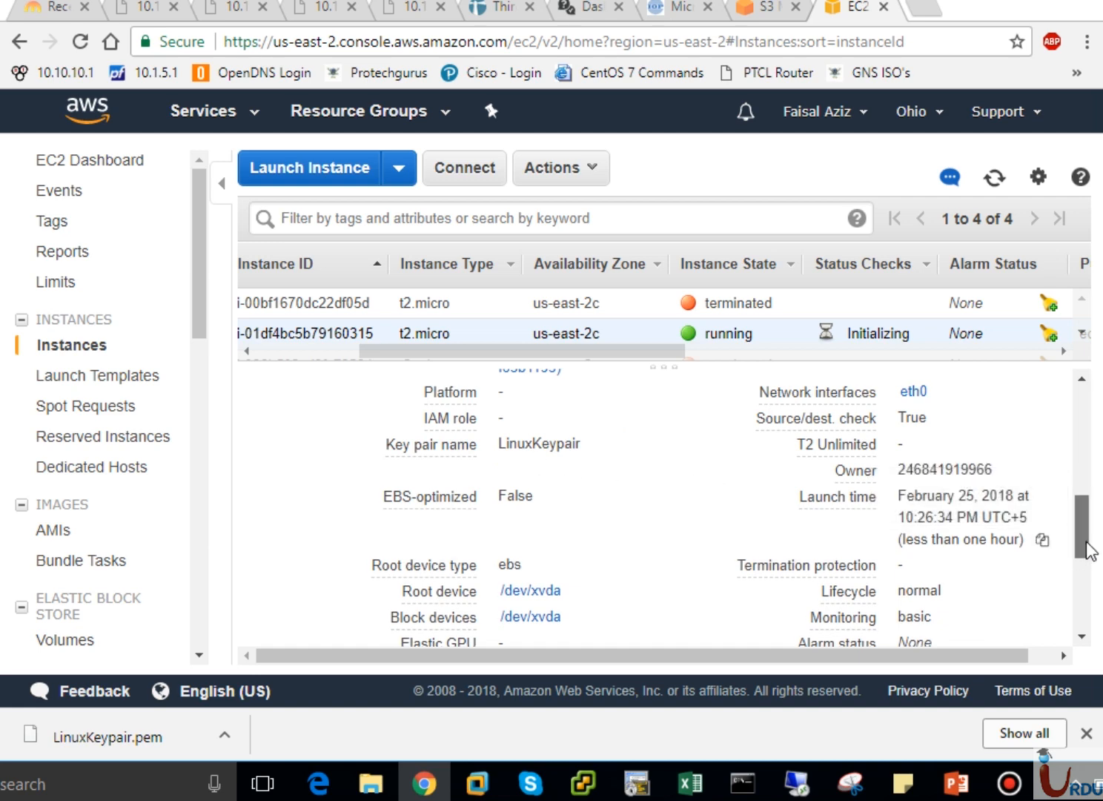
pyautogui.moveTo(1087, 549); pyautogui.dragTo(1083, 402)
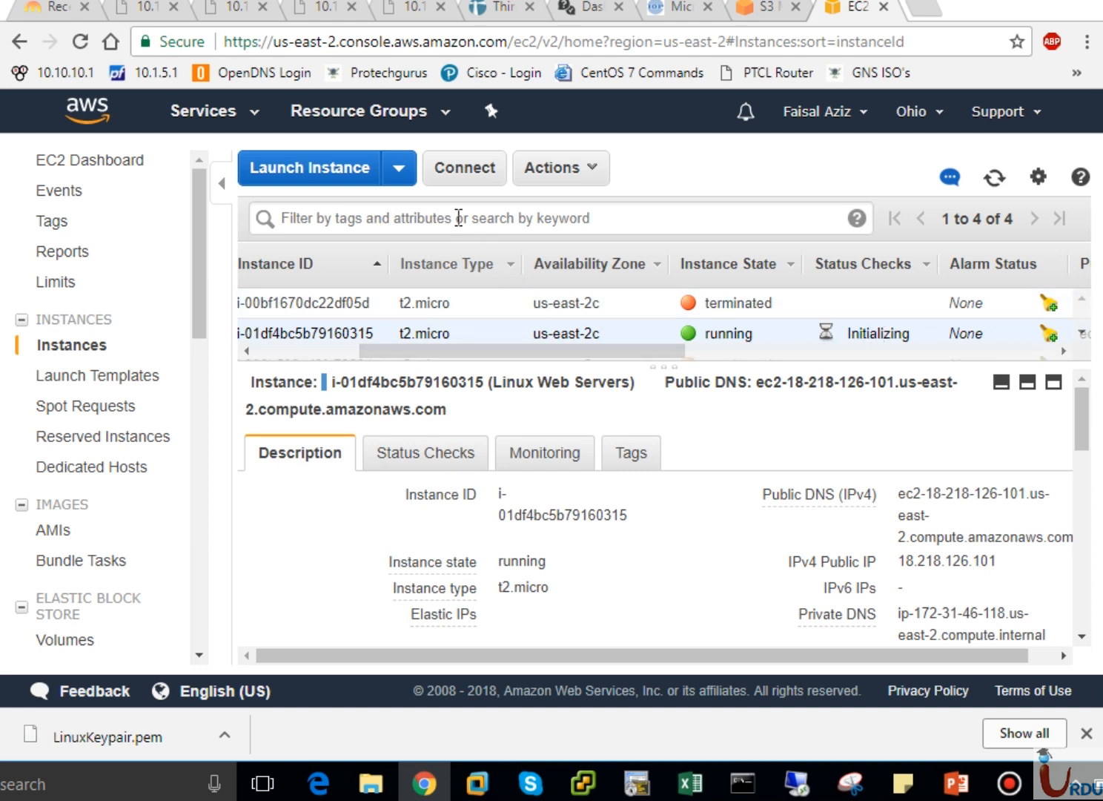
# Step: Review the running instance's connection instructions for both the Java SSH client and the standalone SSH client, and close them
pyautogui.click(460, 176)
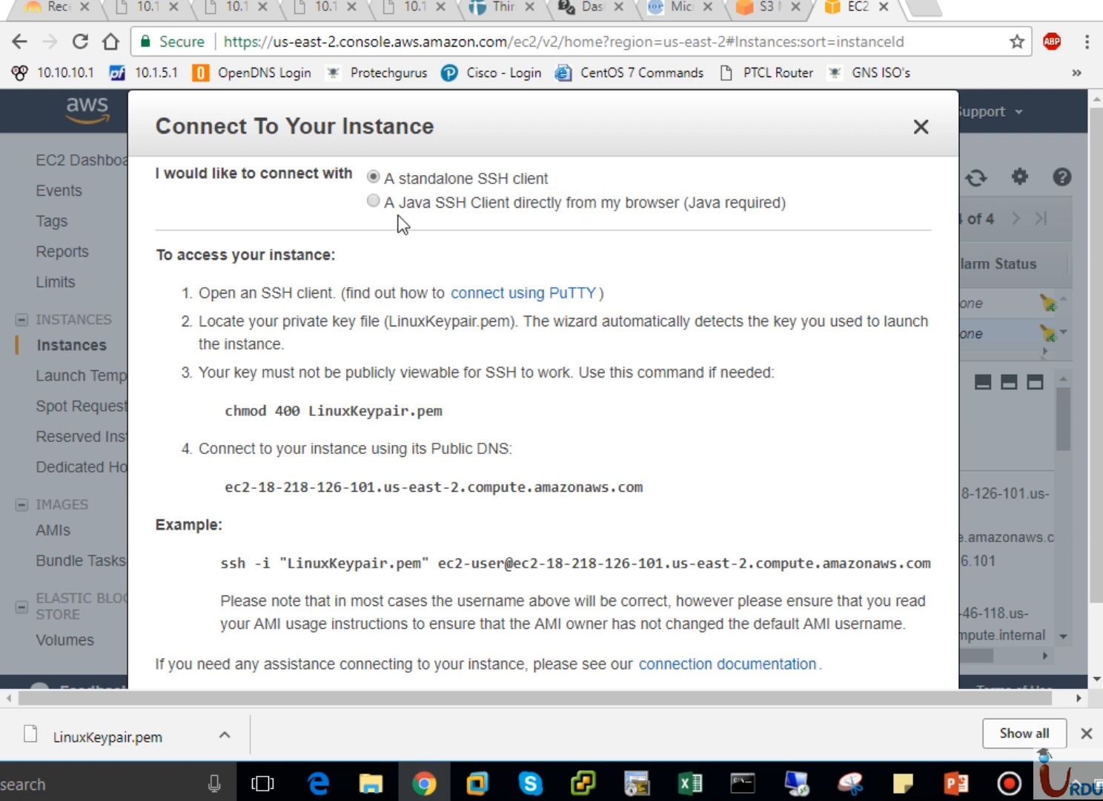
pyautogui.click(374, 201)
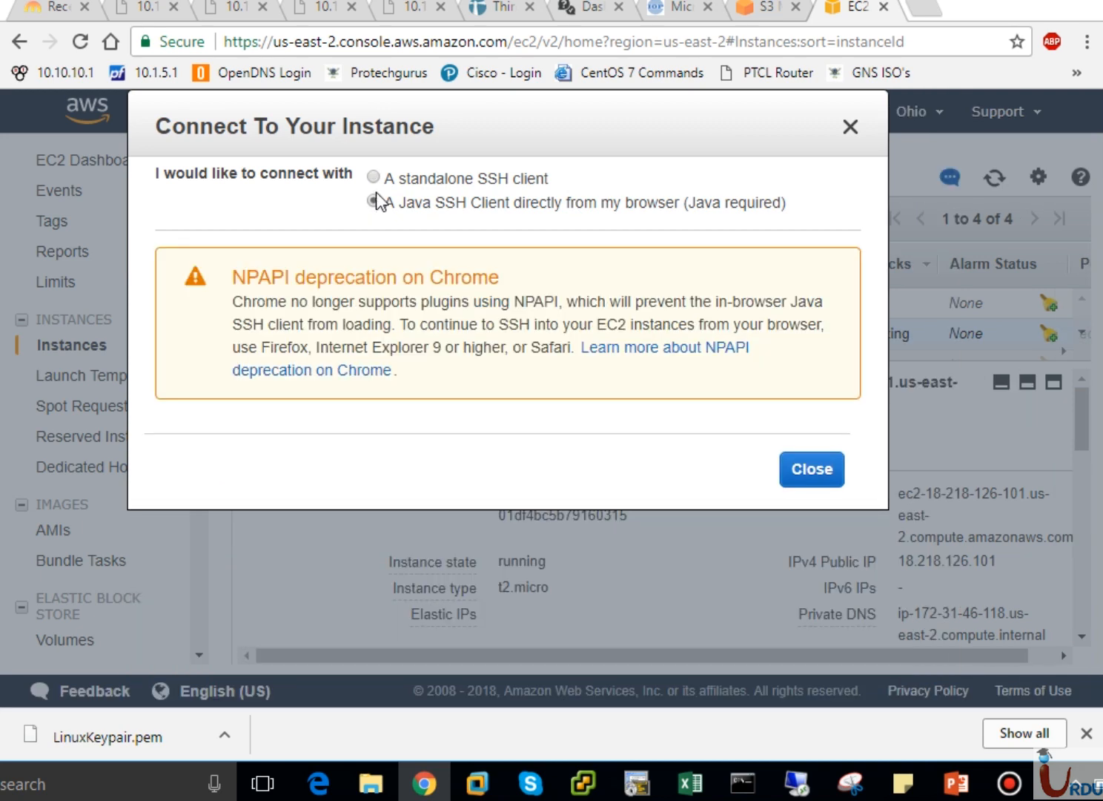
pyautogui.click(374, 177)
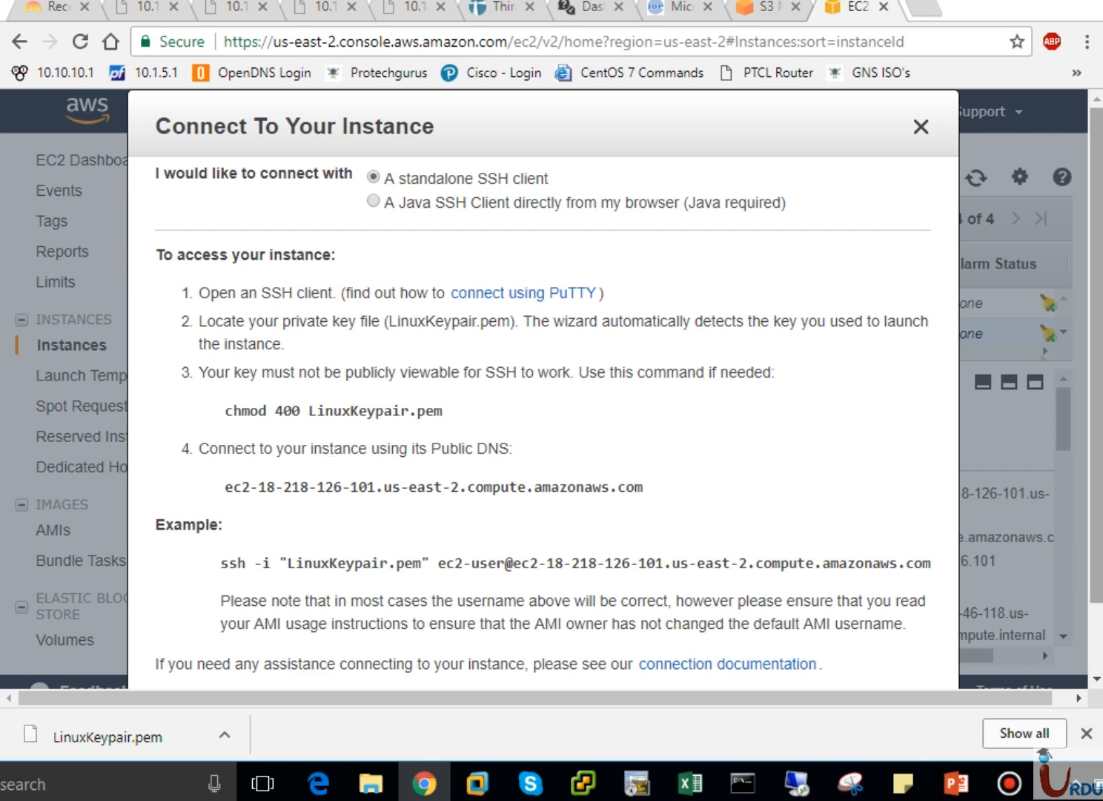
pyautogui.scroll(-1, 552, 389)
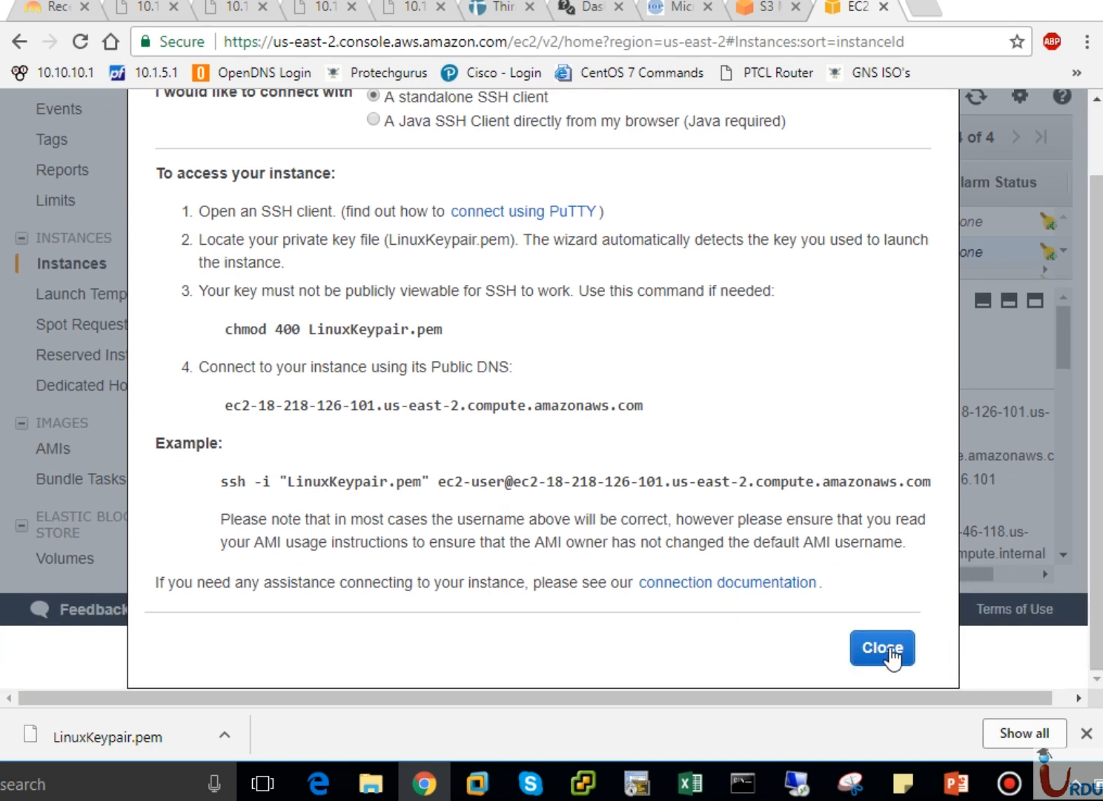
pyautogui.click(884, 651)
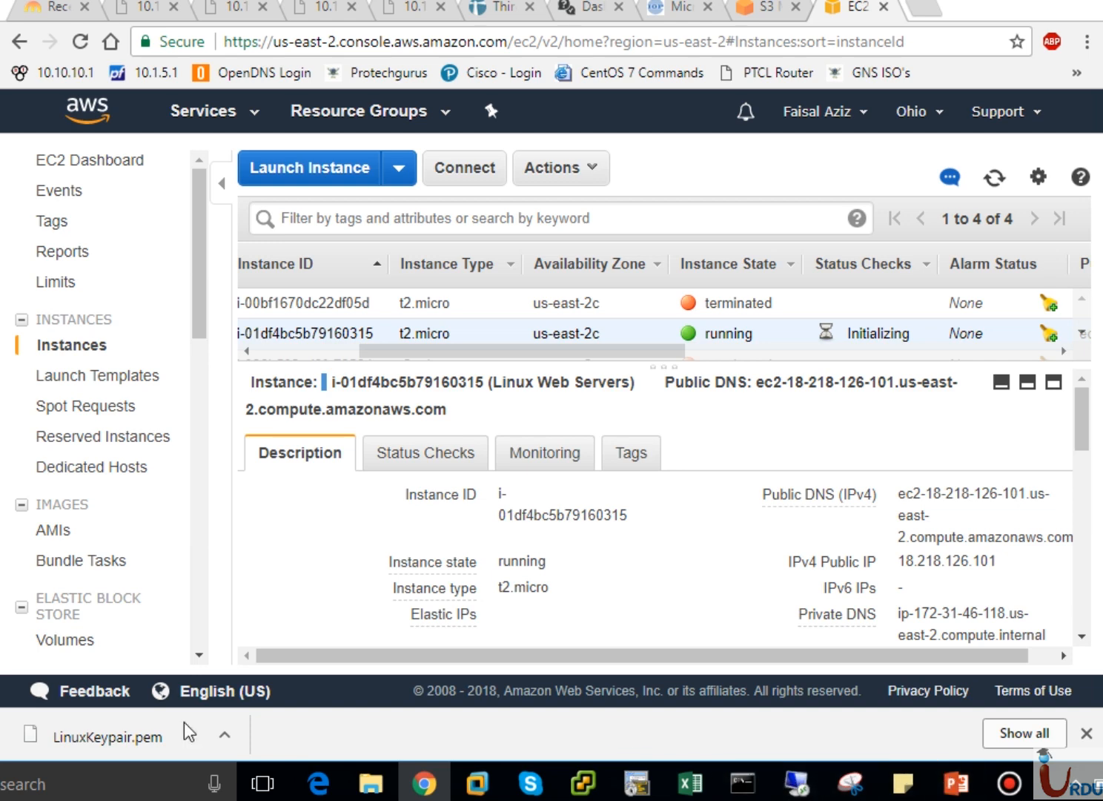
# Step: Search the computer for PuTTYgen and launch it
pyautogui.press('super')
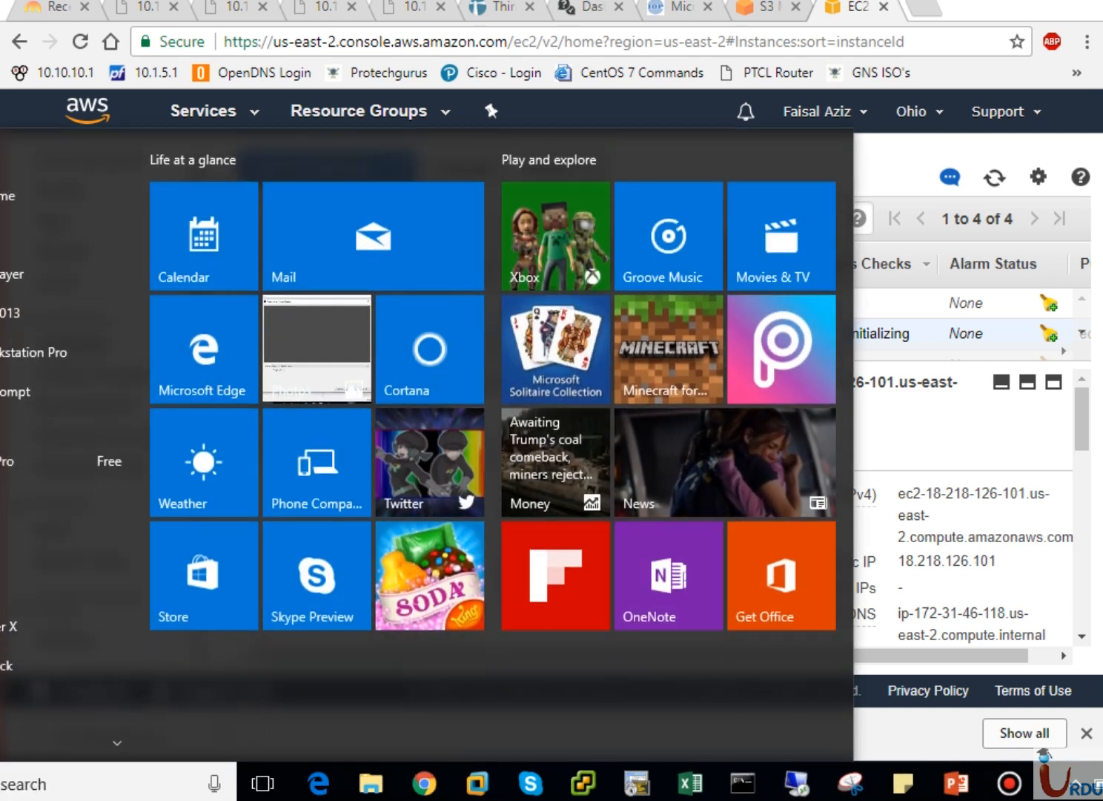
pyautogui.write('puttyg')
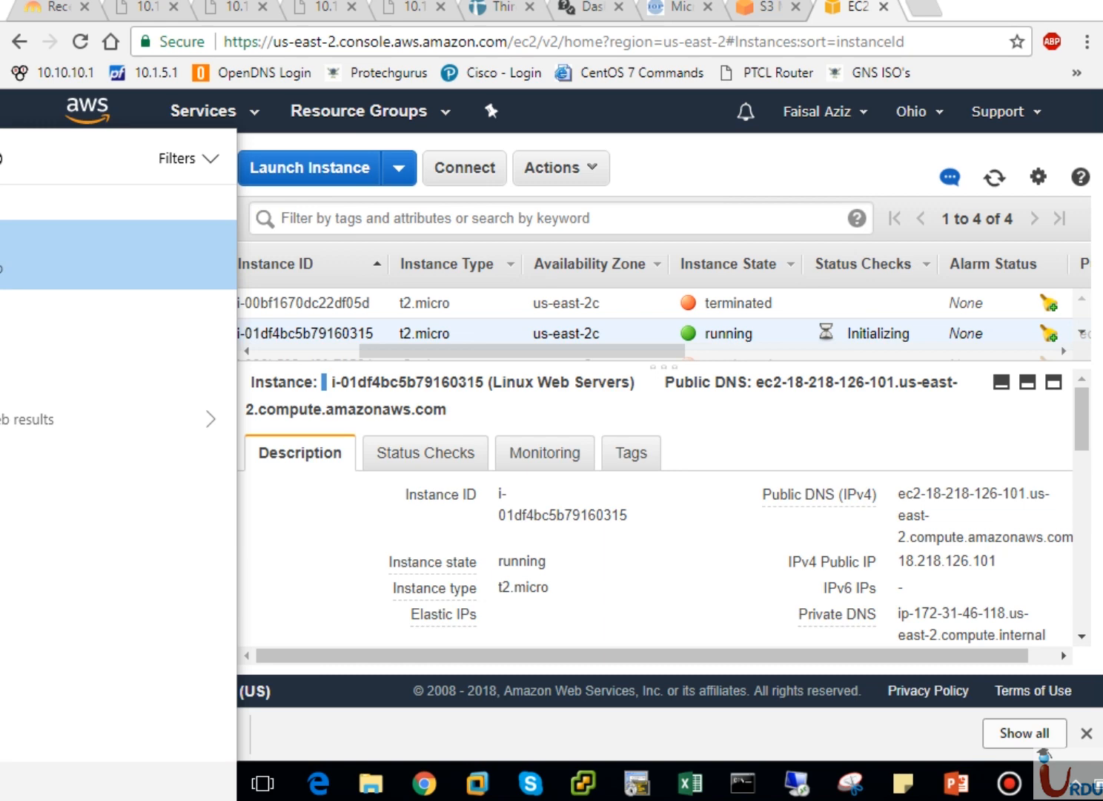
pyautogui.write('en')
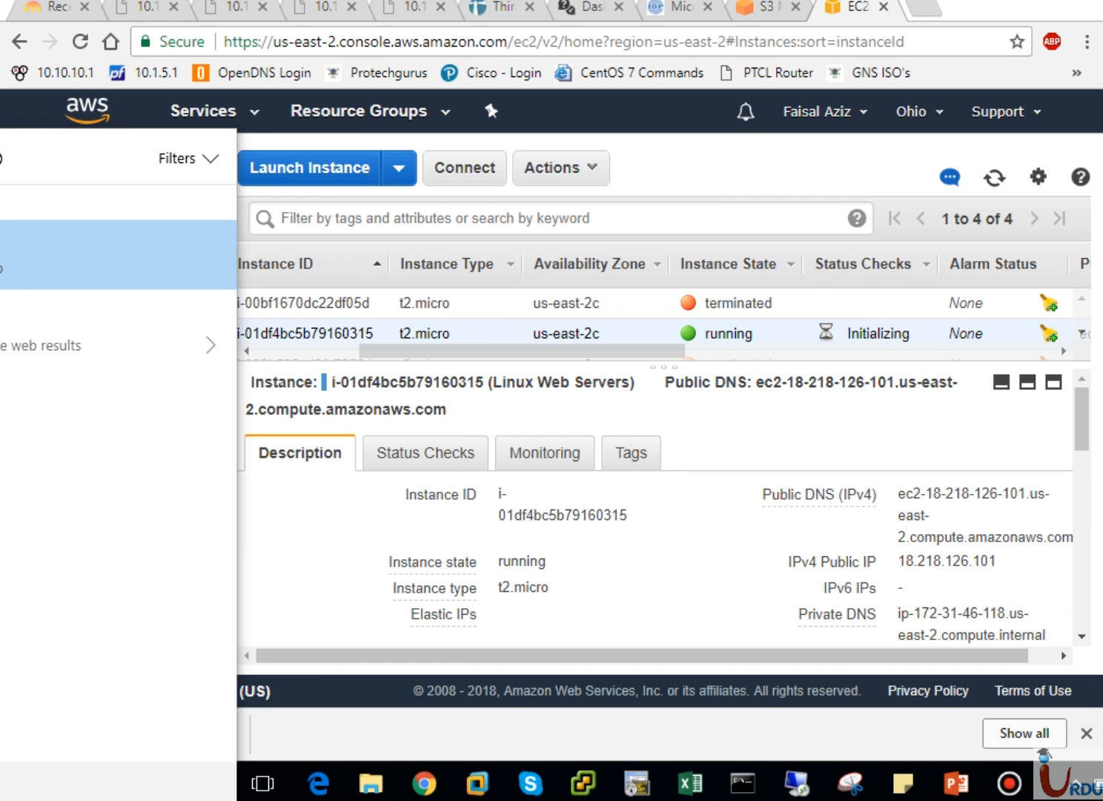
pyautogui.press('Return')
# Step: Load the private key LinuxKeypair.pem from the Downloads folder into PuTTYgen, showing all file types, and dismiss the import notice
pyautogui.click(744, 488)
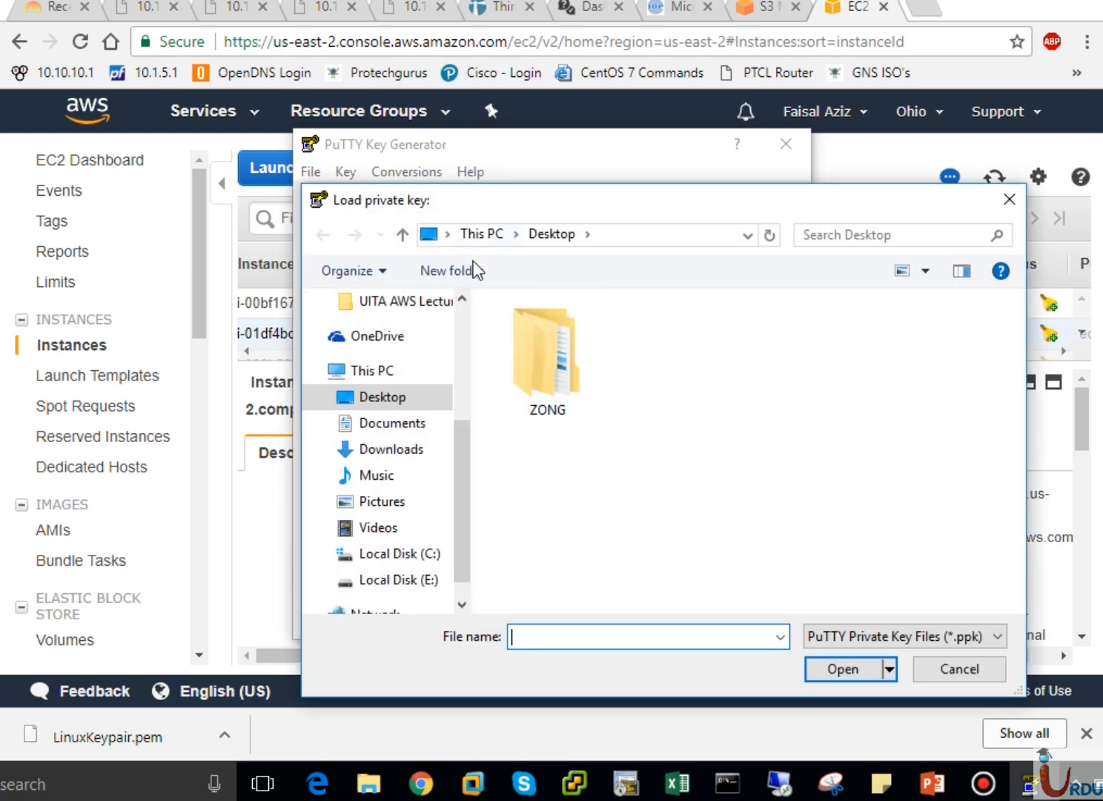
pyautogui.click(393, 448)
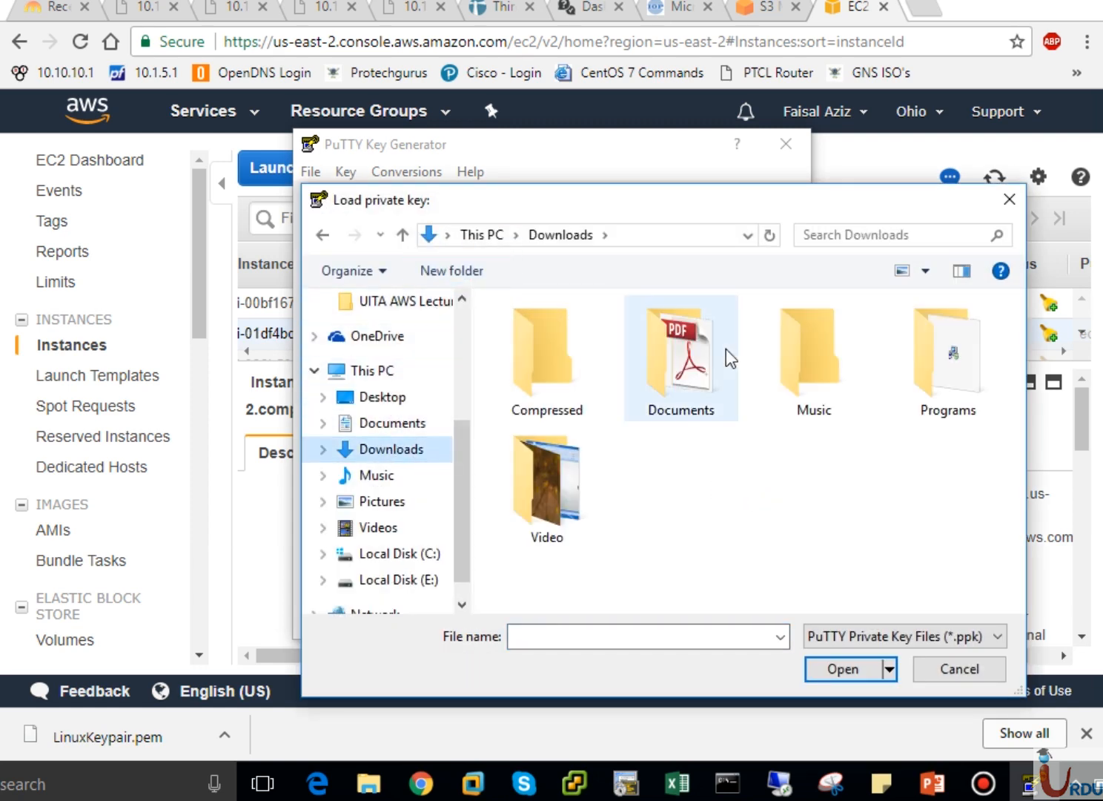
pyautogui.click(860, 636)
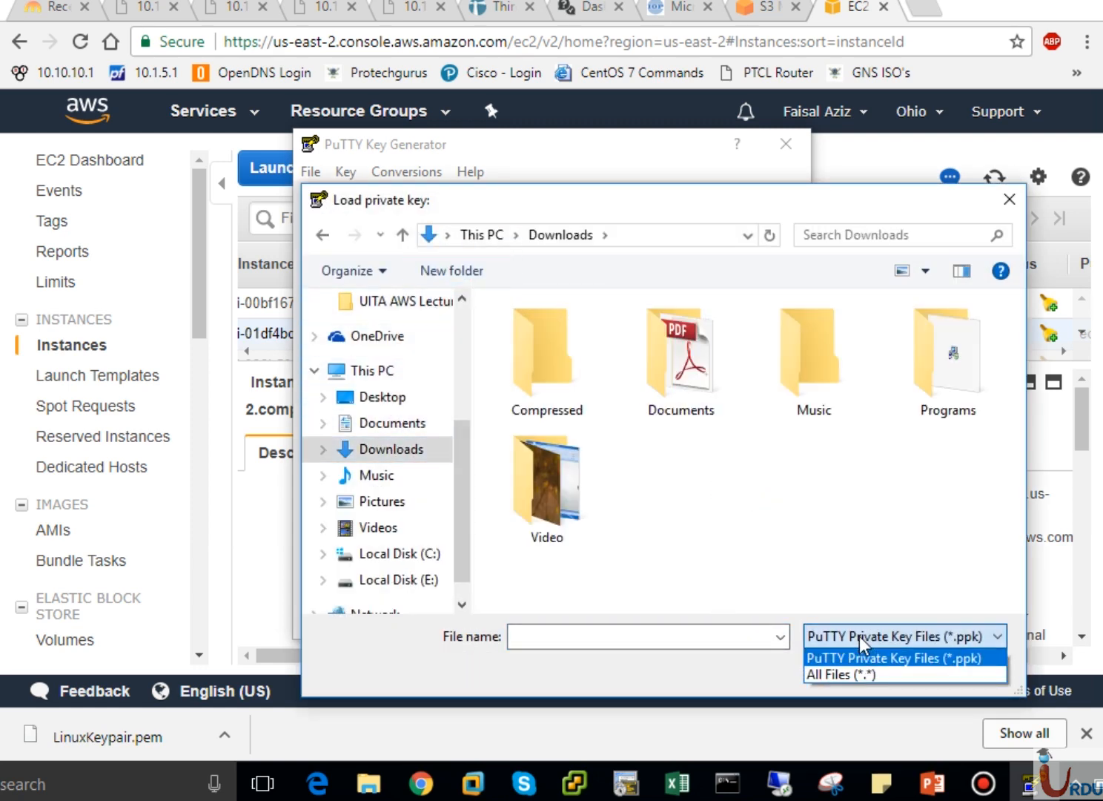
pyautogui.click(839, 671)
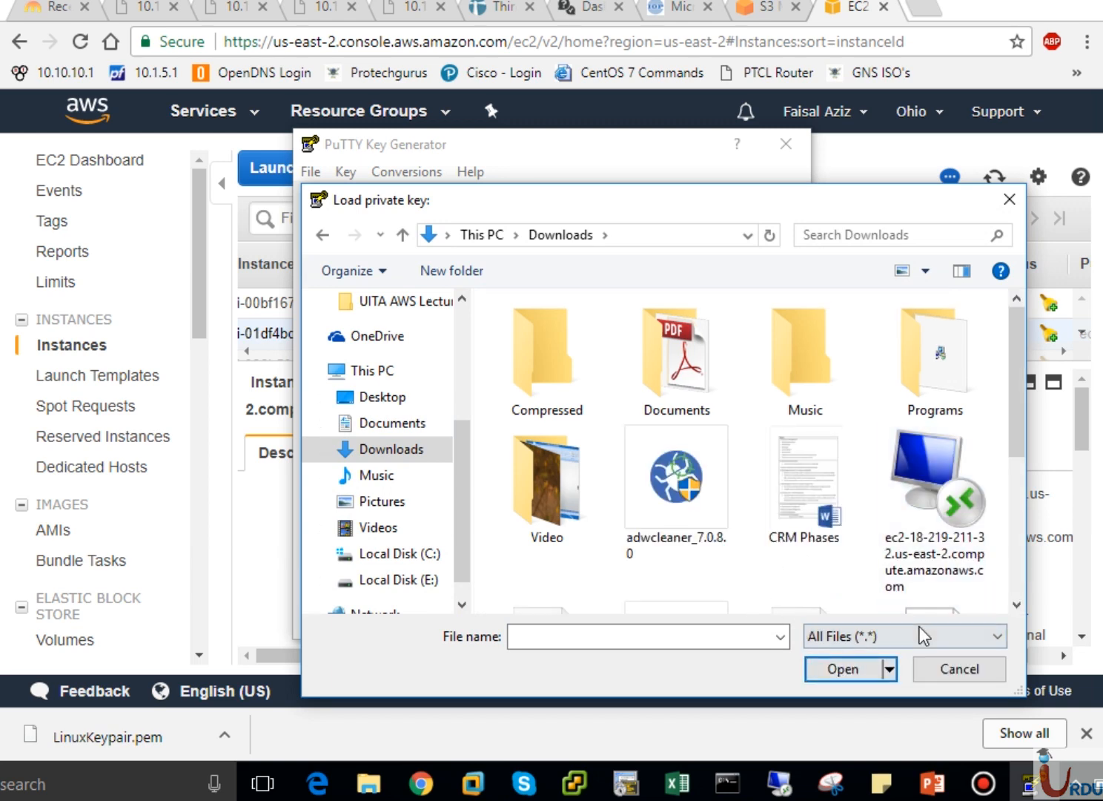
pyautogui.click(1023, 529)
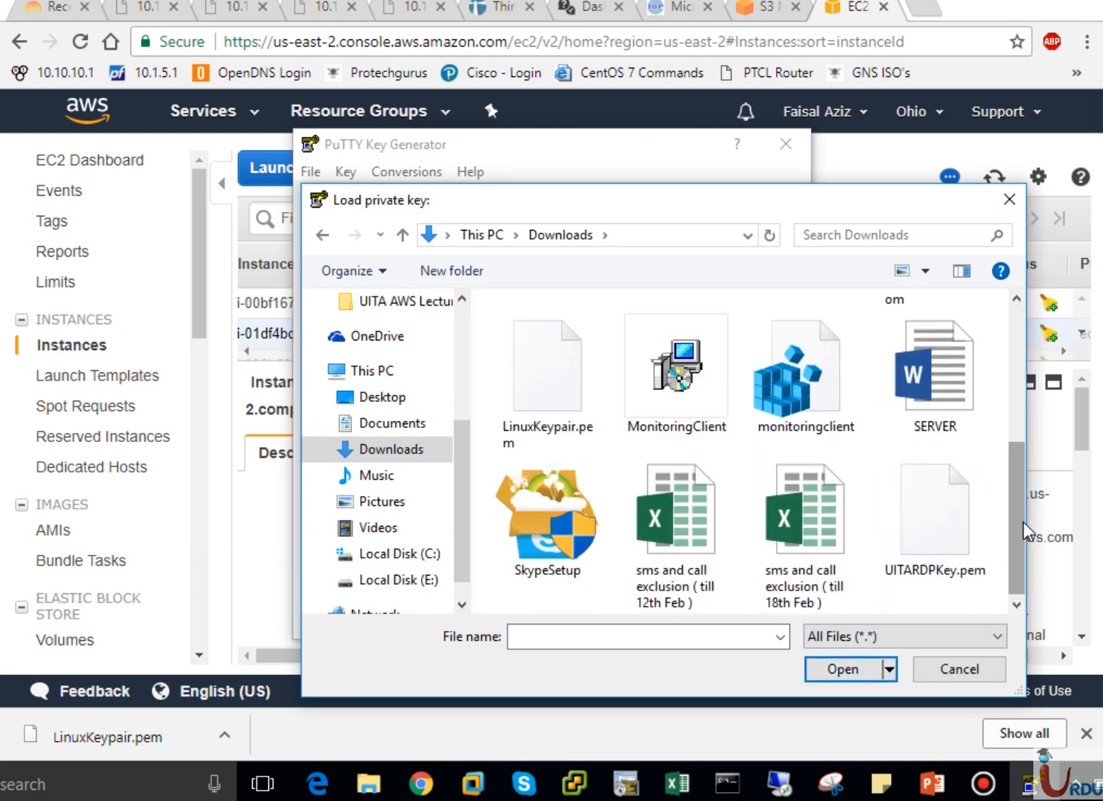
pyautogui.click(543, 386)
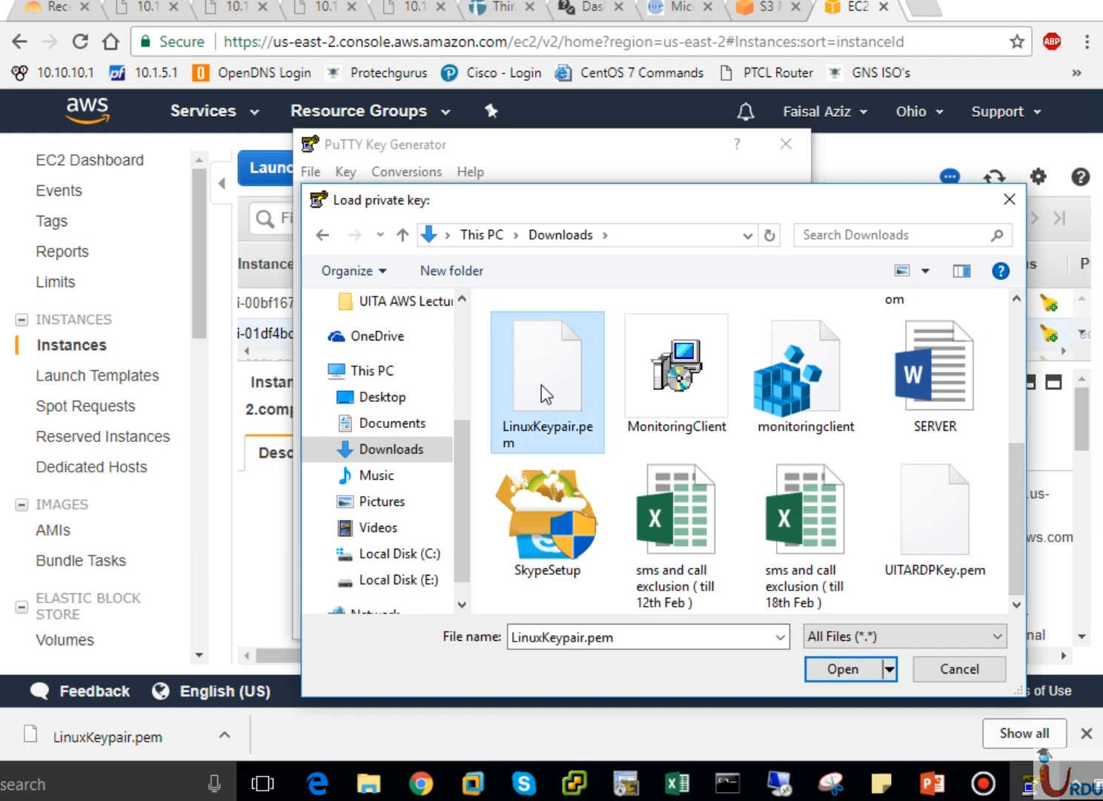
pyautogui.click(838, 667)
pyautogui.click(661, 479)
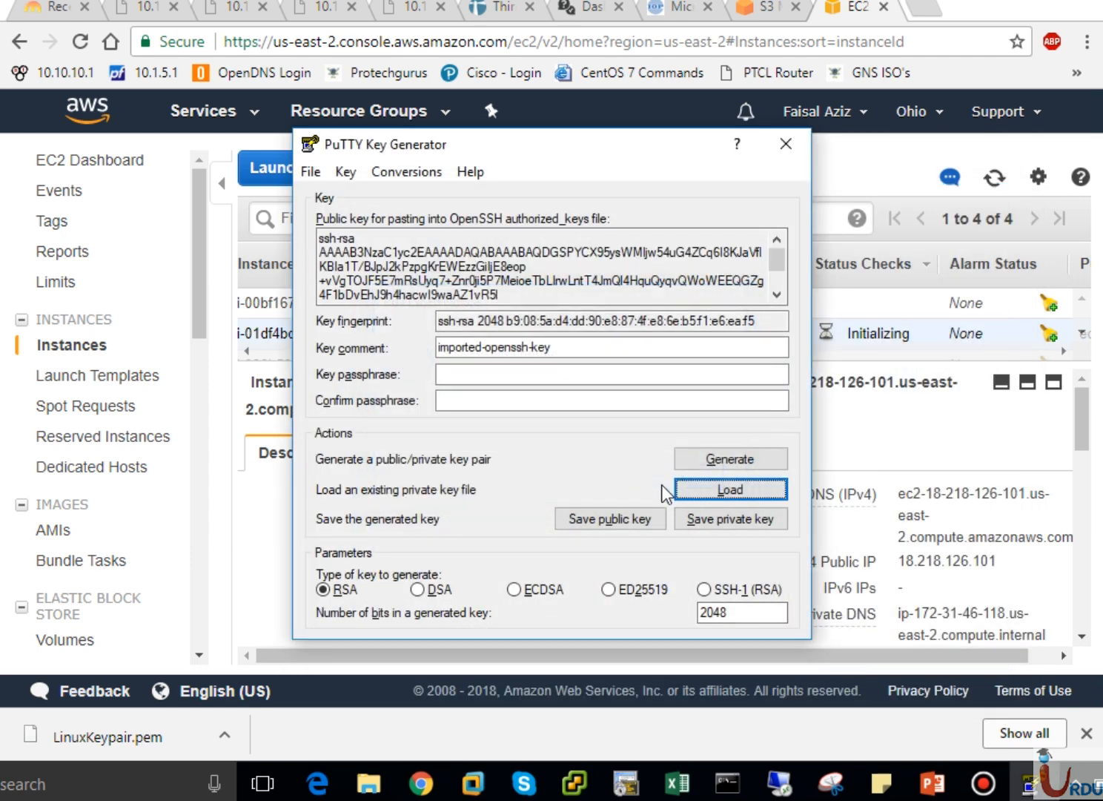
# Step: Save the private key without a passphrase as the PuTTY private key file AmazonLinuxFile in the Downloads folder
pyautogui.click(725, 520)
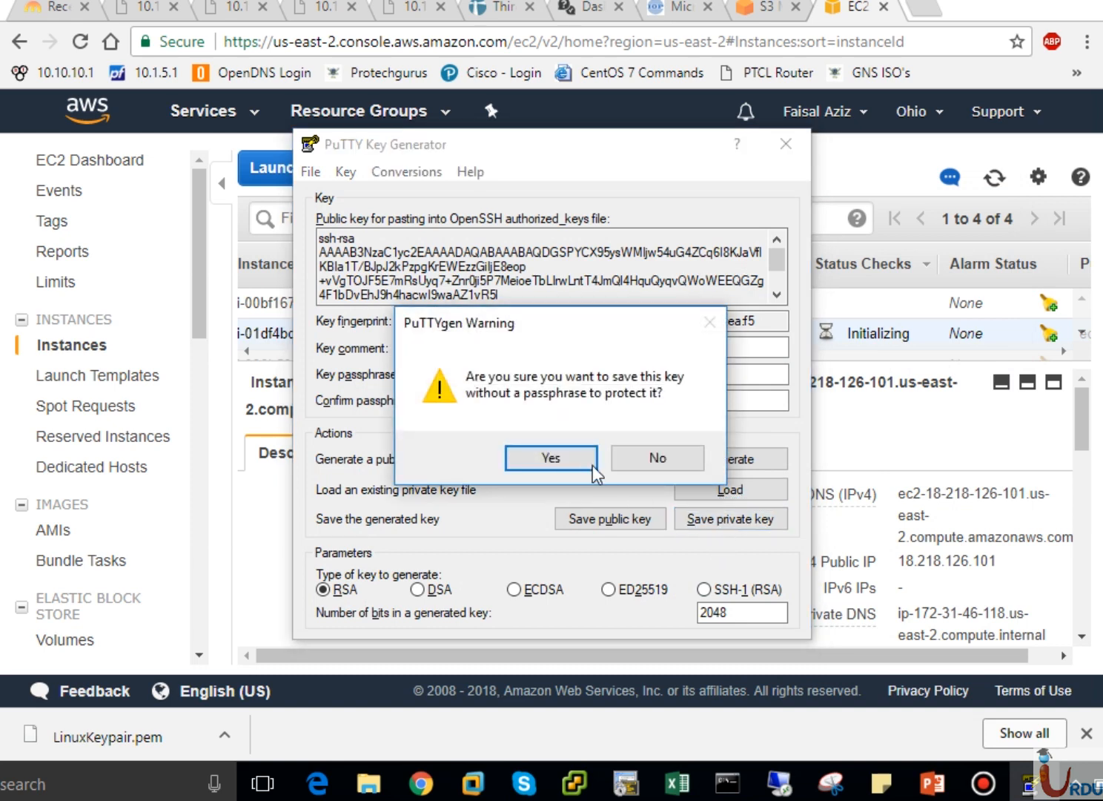
pyautogui.click(551, 458)
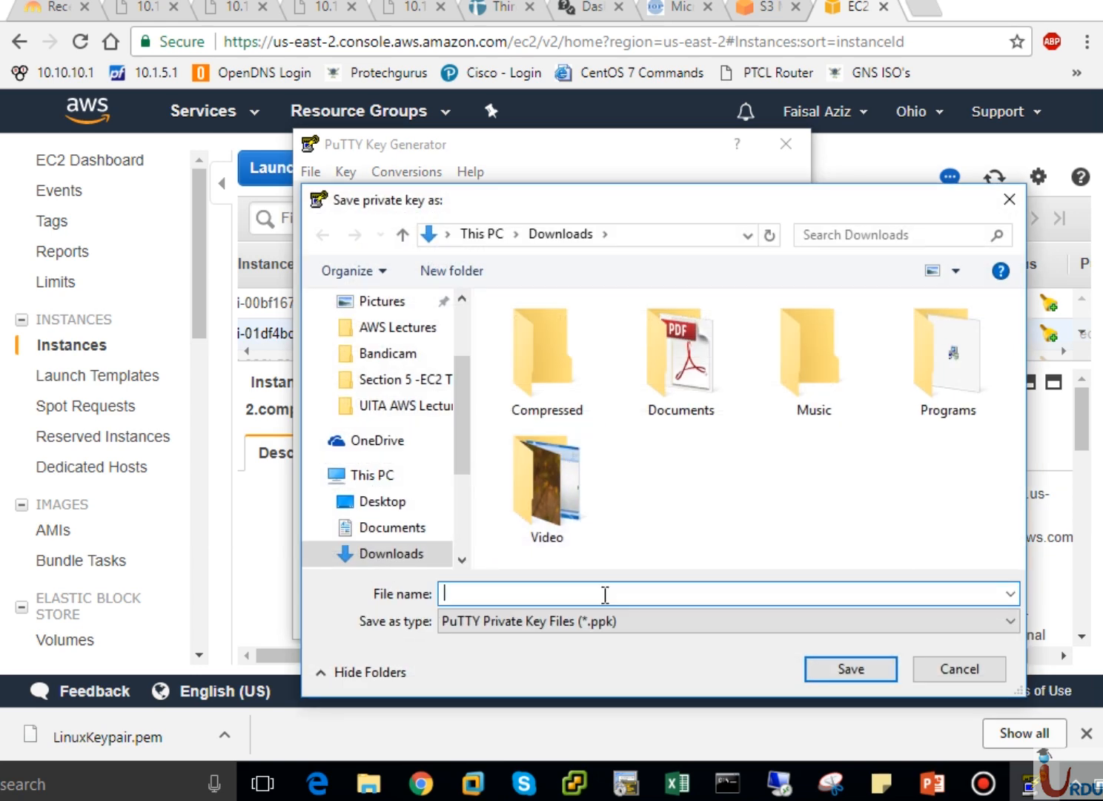
pyautogui.write('Amazno')
pyautogui.write('on')
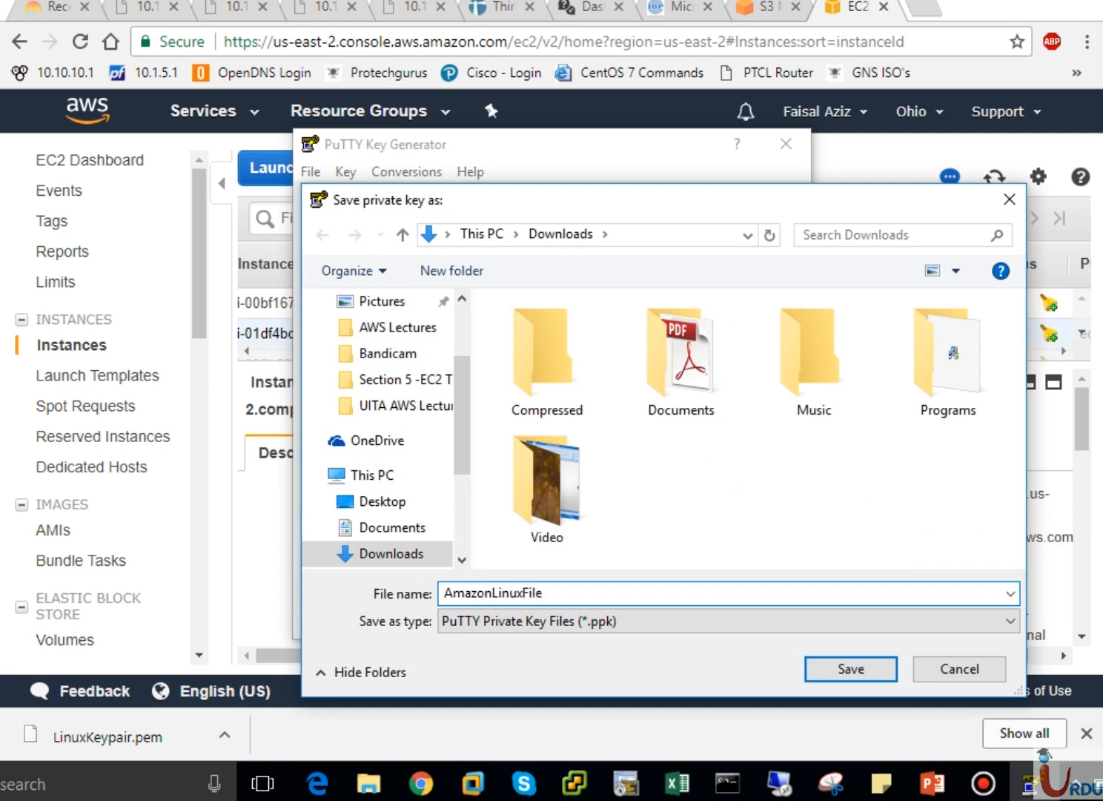
pyautogui.click(836, 672)
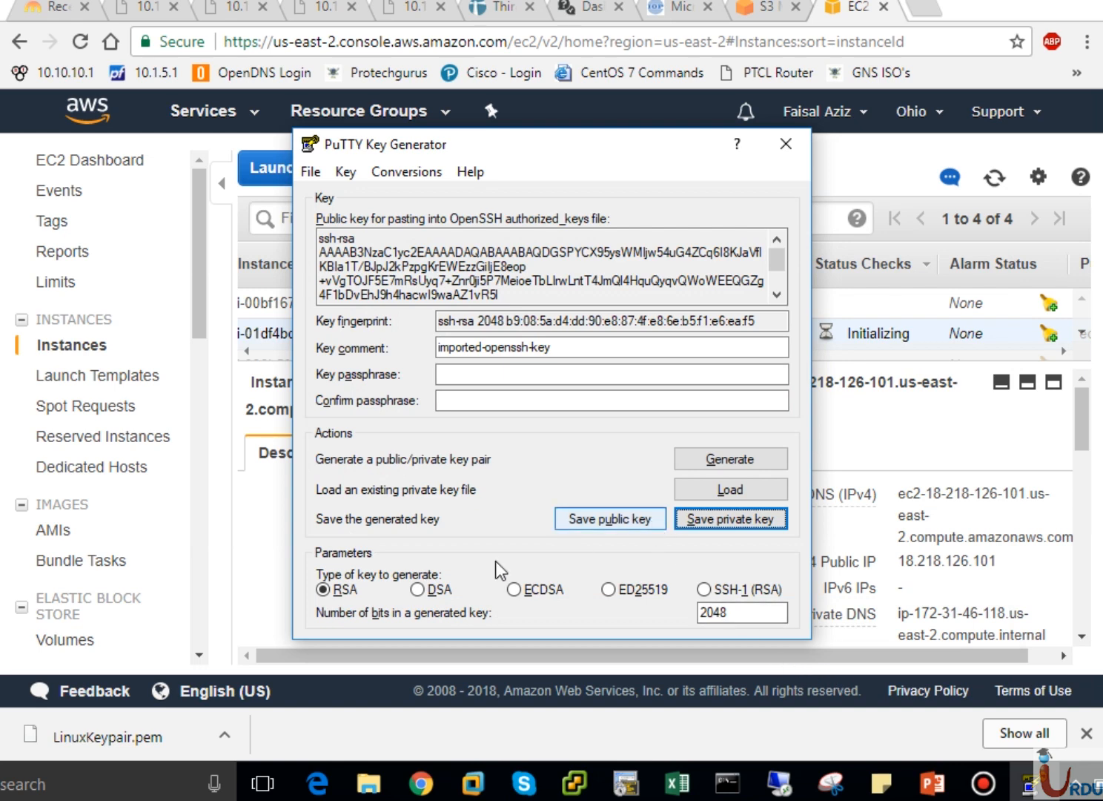
# Step: Check the Downloads folder in File Explorer for the AmazonLinuxFile key, and close PuTTYgen
pyautogui.click(375, 784)
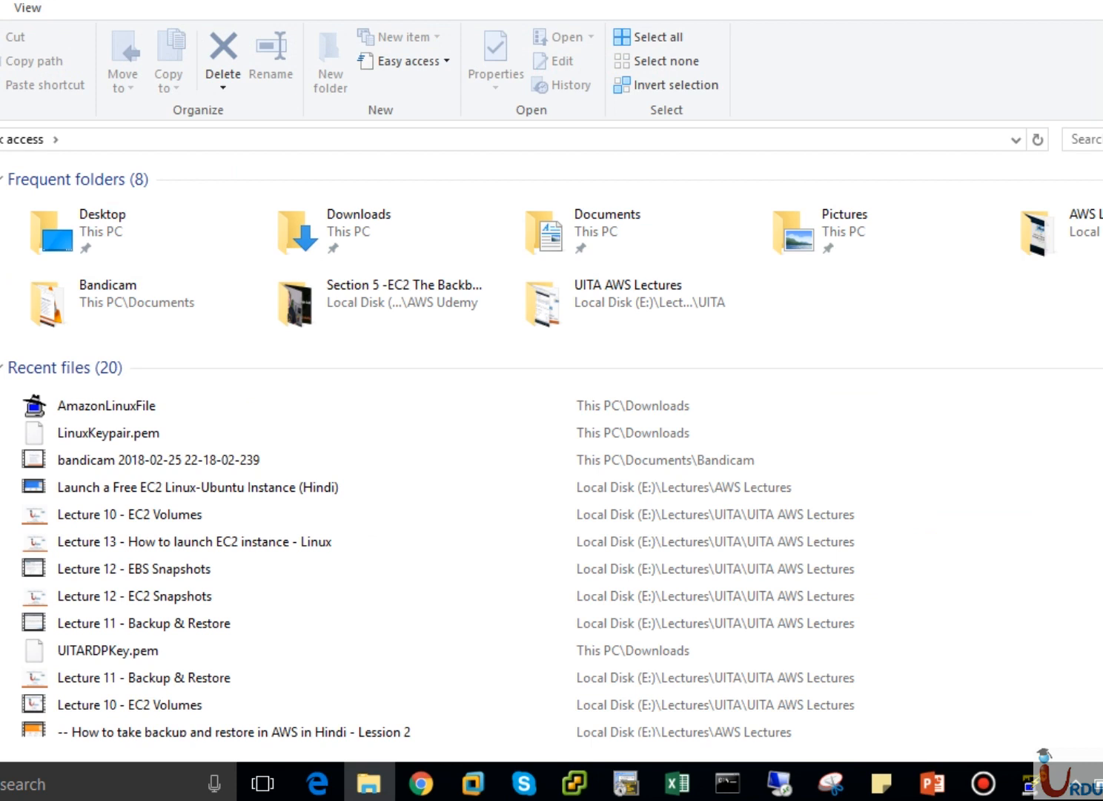
pyautogui.doubleClick(300, 230)
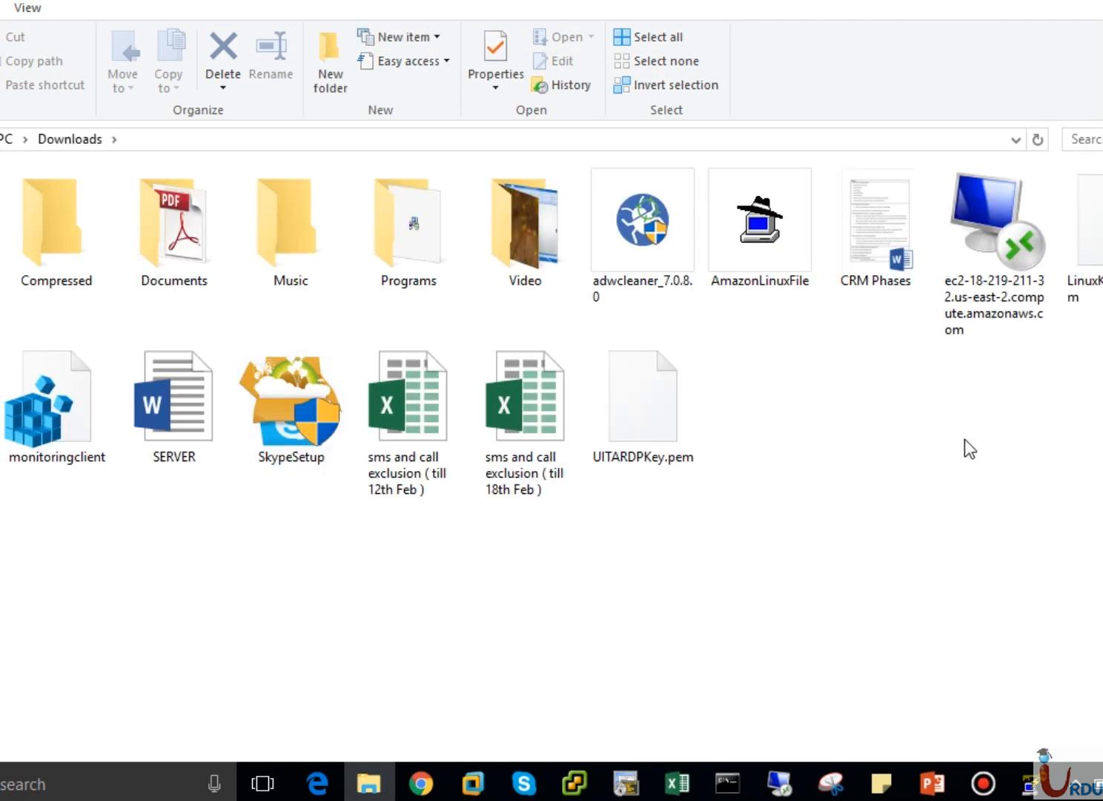
pyautogui.click(766, 255)
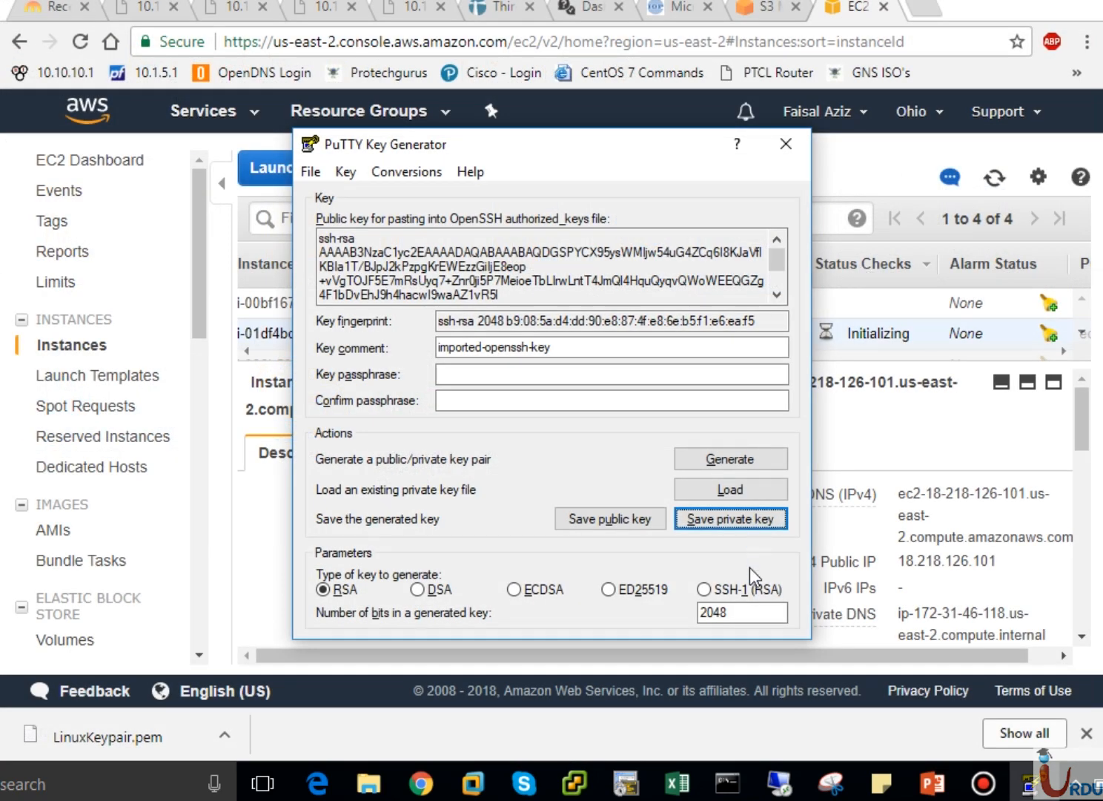
pyautogui.click(786, 143)
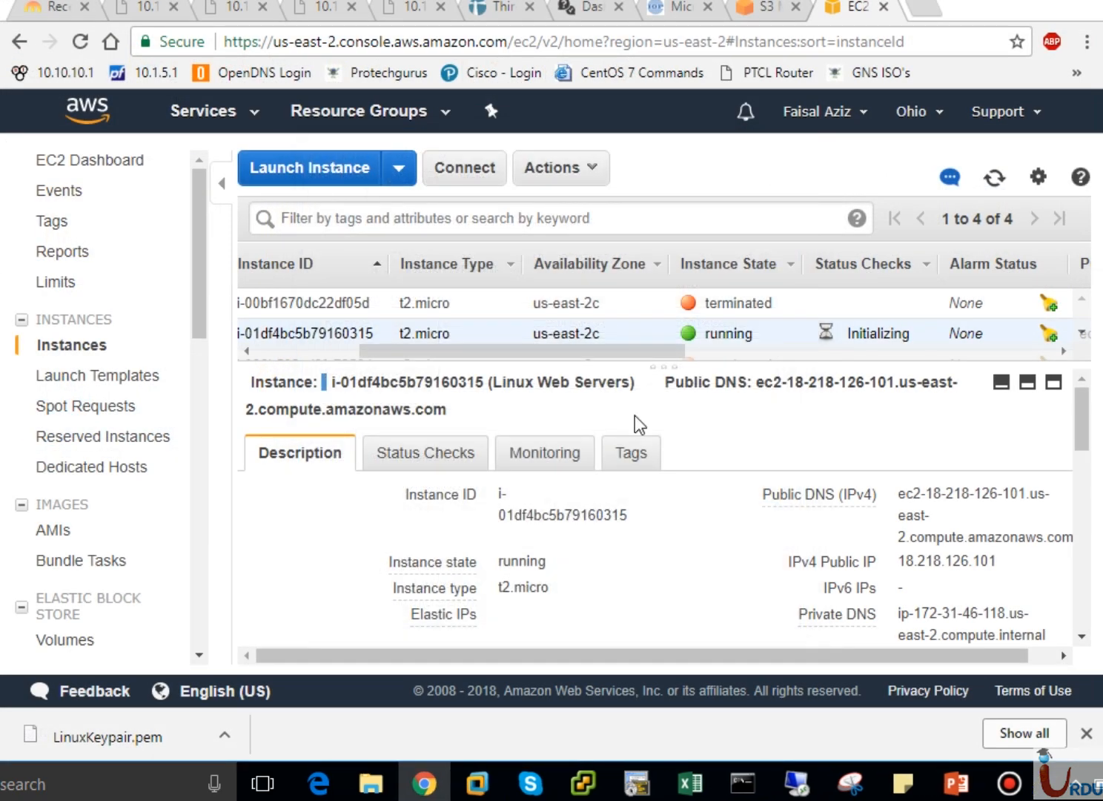
# Step: Launch PuTTY and enter 18.218.126.101 as the host name for the session
pyautogui.press('super')
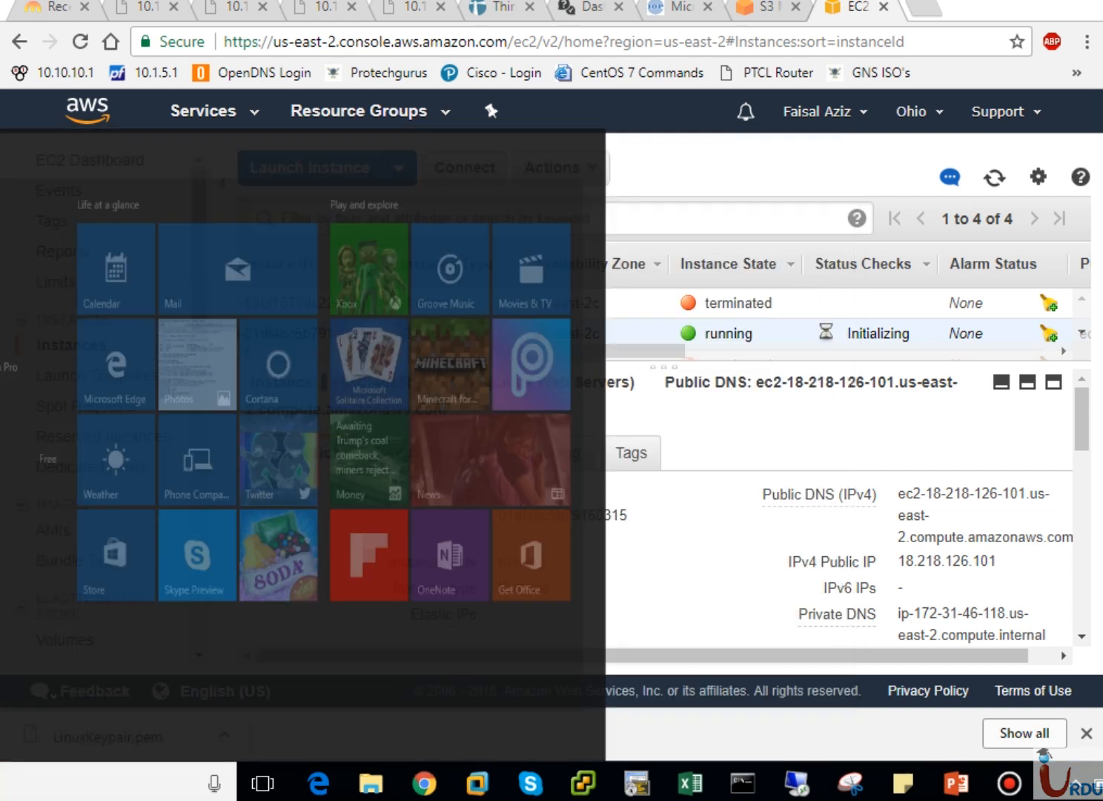
pyautogui.press('Return')
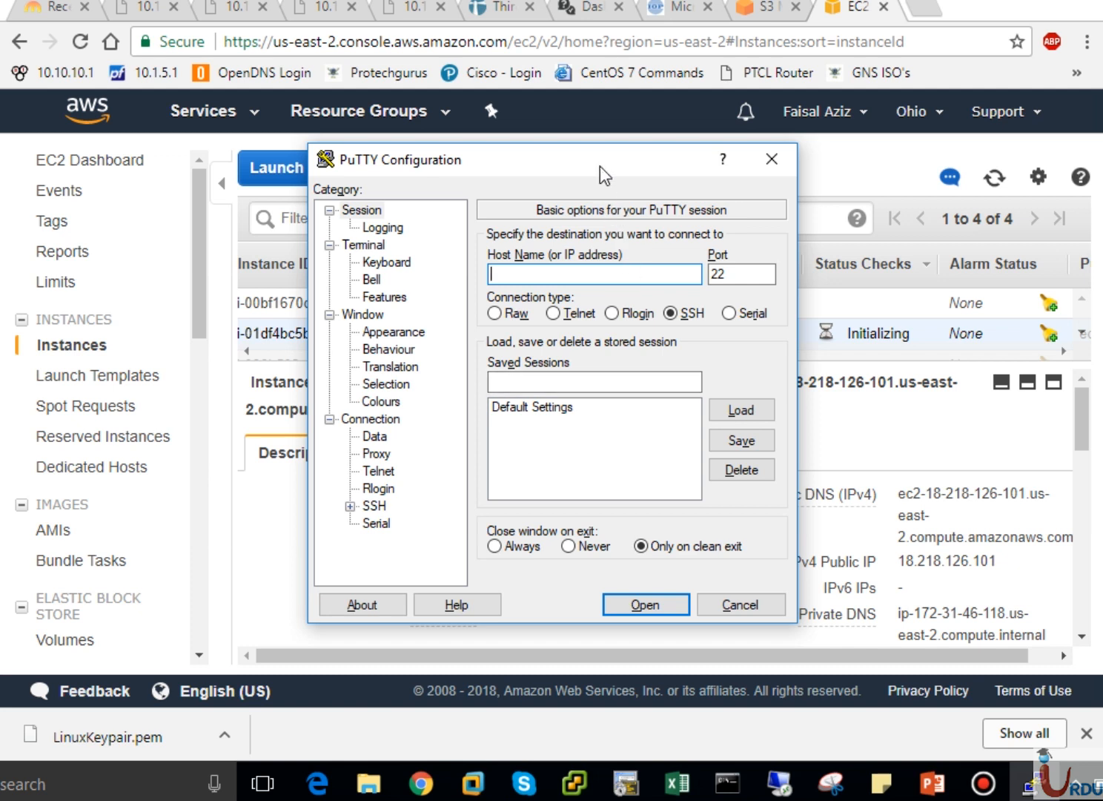
pyautogui.moveTo(606, 175); pyautogui.dragTo(510, 154)
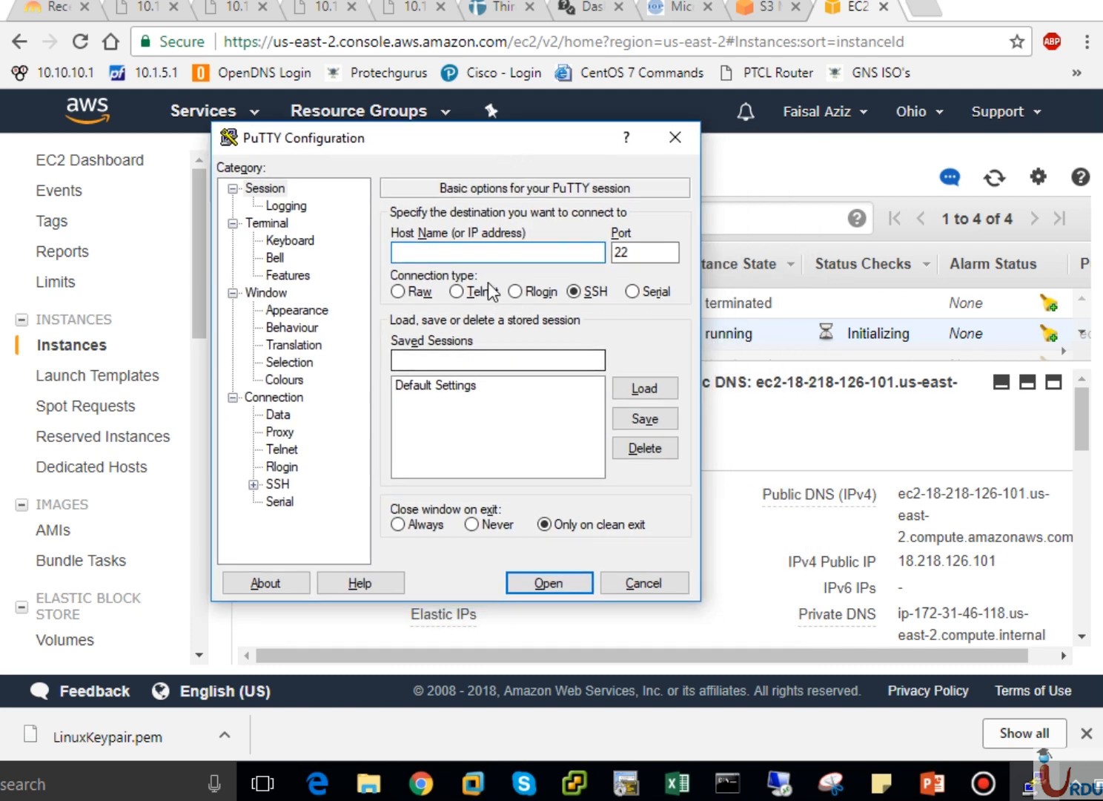
pyautogui.write('18.')
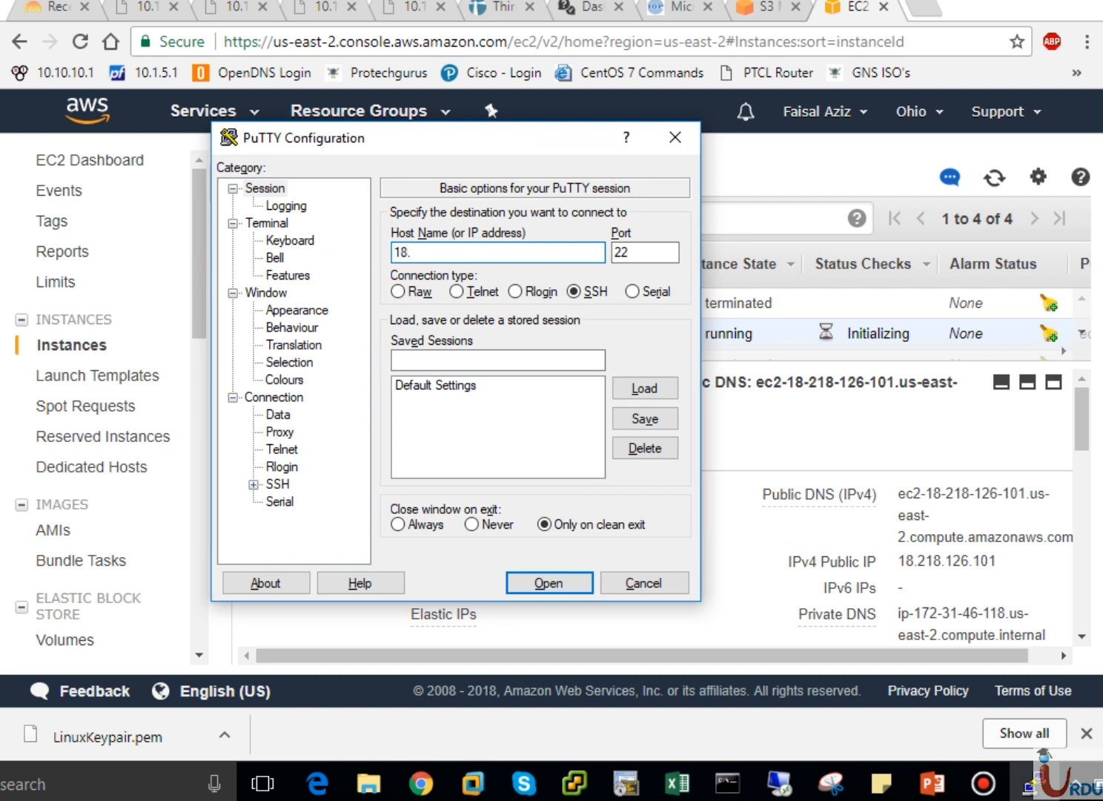
pyautogui.write('218.126.101')
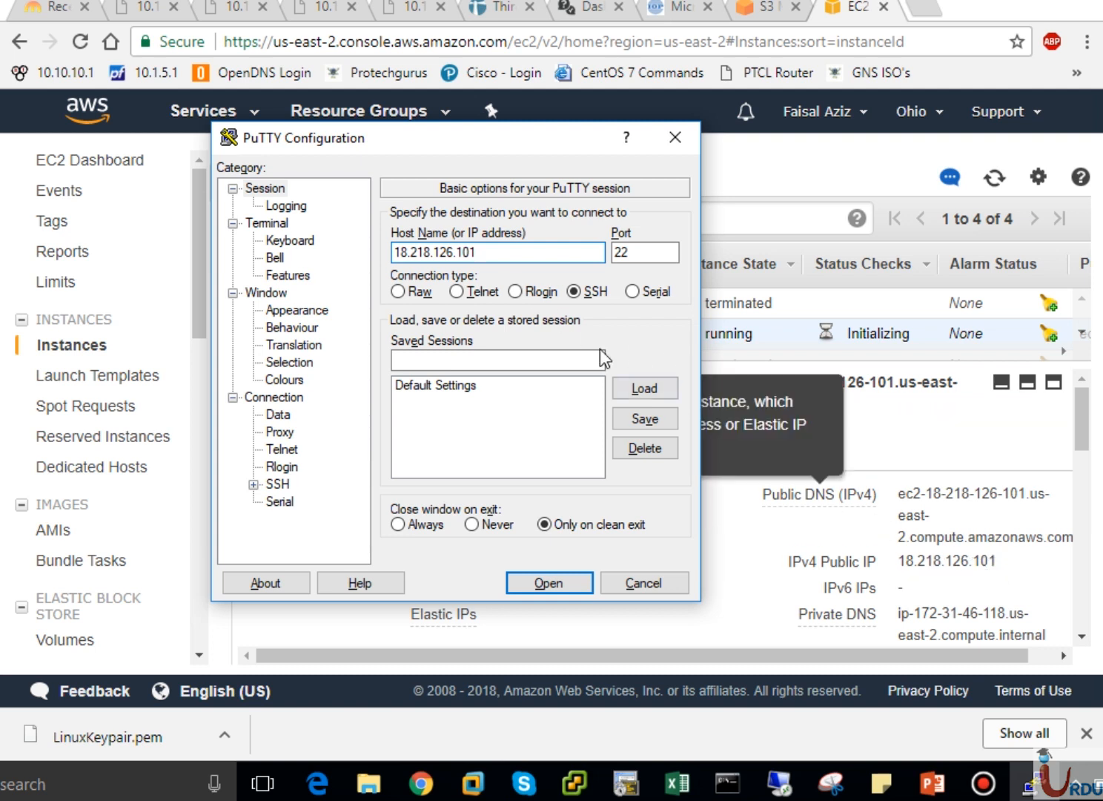
# Step: Set the AmazonLinuxFile key from the Downloads folder as the private key file for SSH authentication
pyautogui.click(253, 483)
pyautogui.click(298, 466)
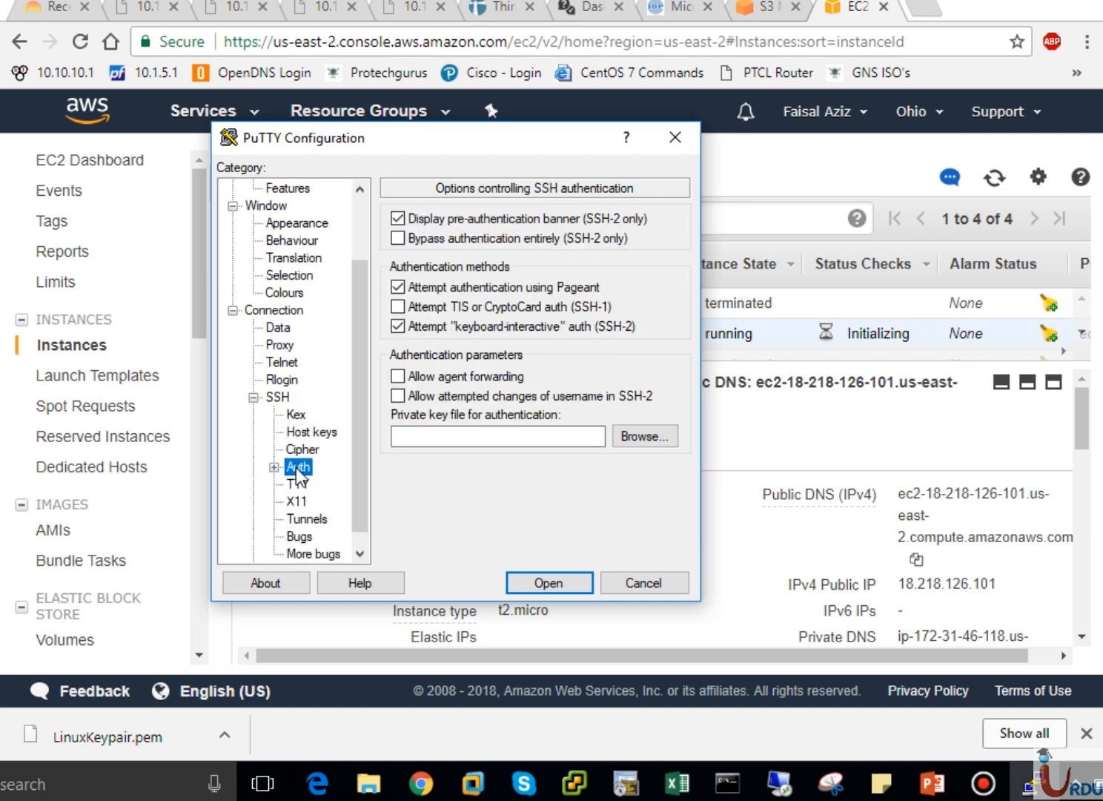
pyautogui.click(631, 437)
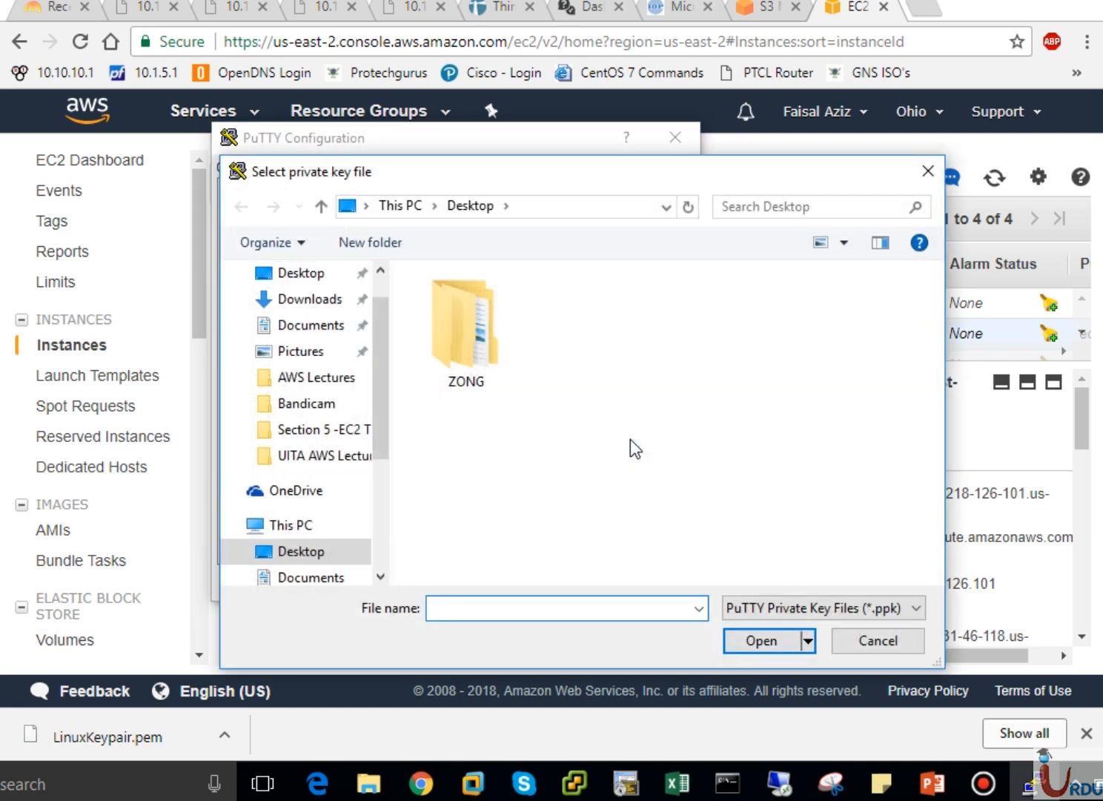
pyautogui.click(315, 300)
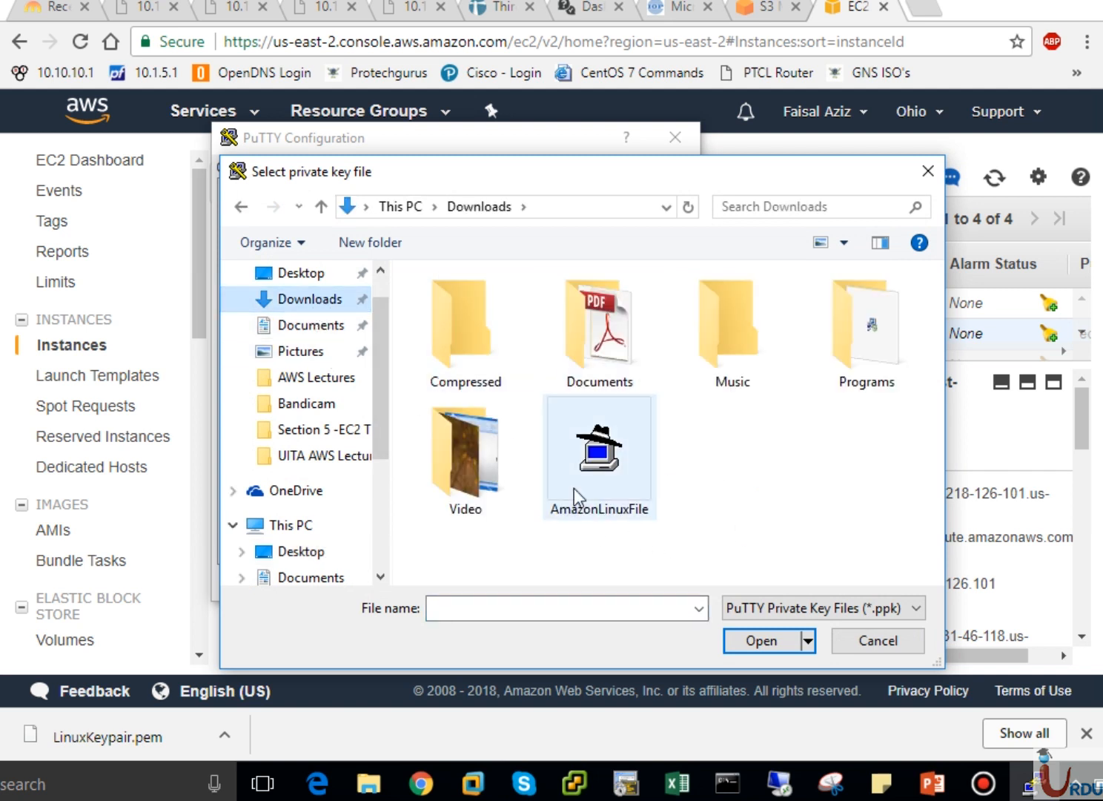
pyautogui.click(598, 464)
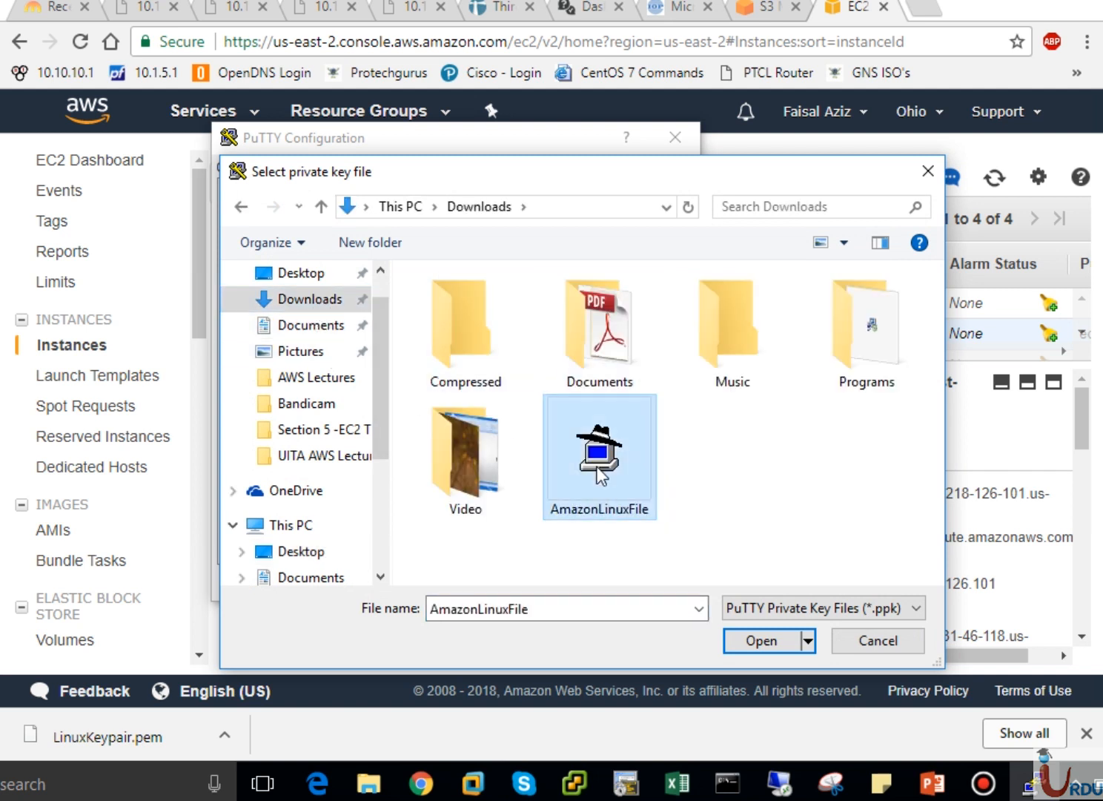
pyautogui.click(778, 648)
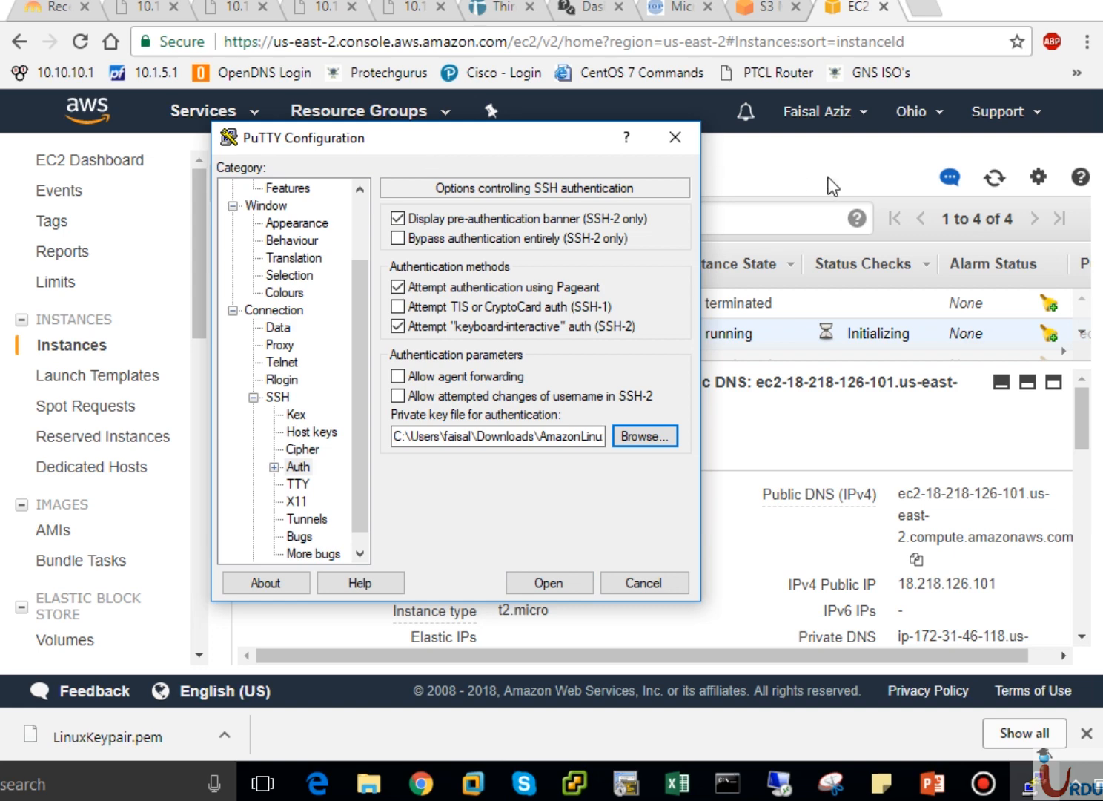
# Step: Switch to the EC2 console, refresh the instance list with its area enlarged, and reload the page
pyautogui.click(806, 151)
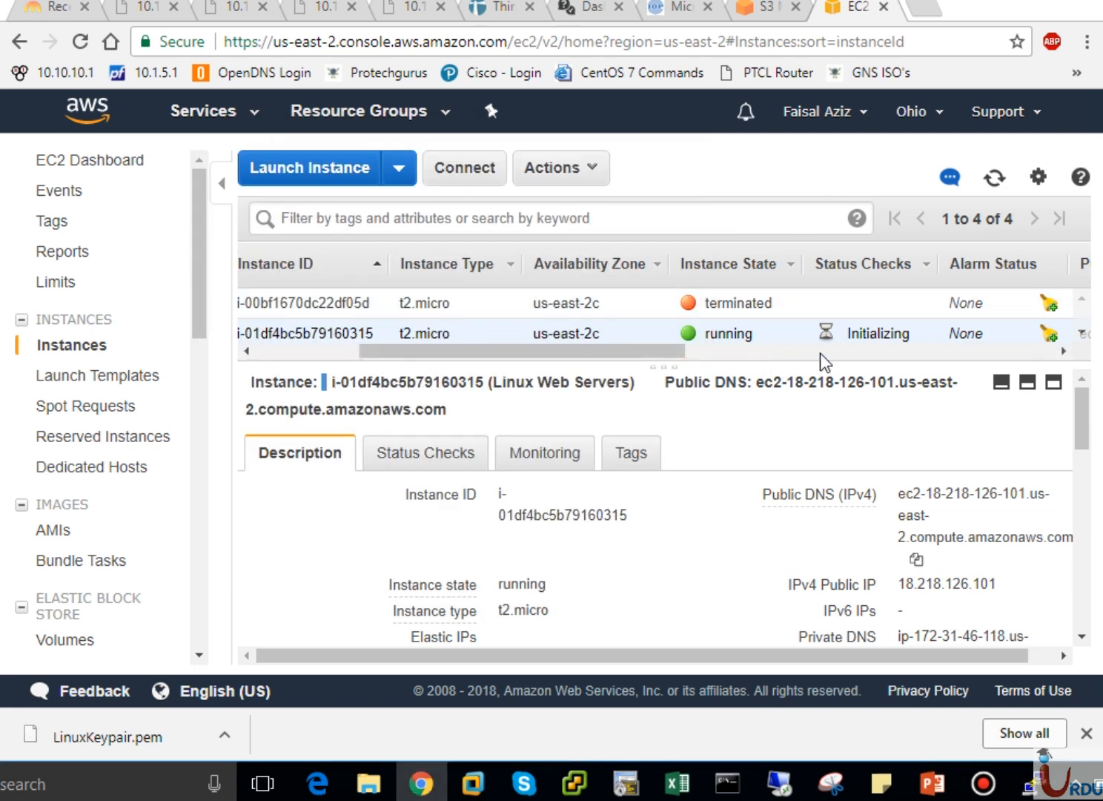
pyautogui.click(994, 180)
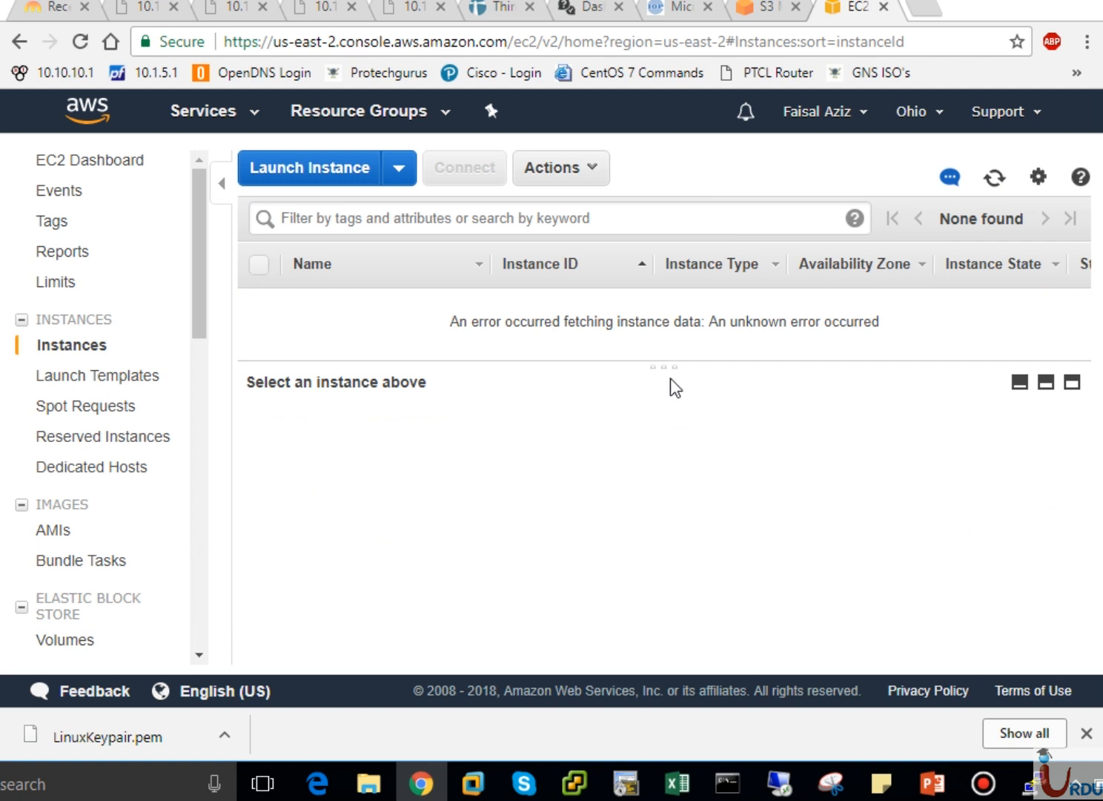
pyautogui.moveTo(664, 366); pyautogui.dragTo(662, 464)
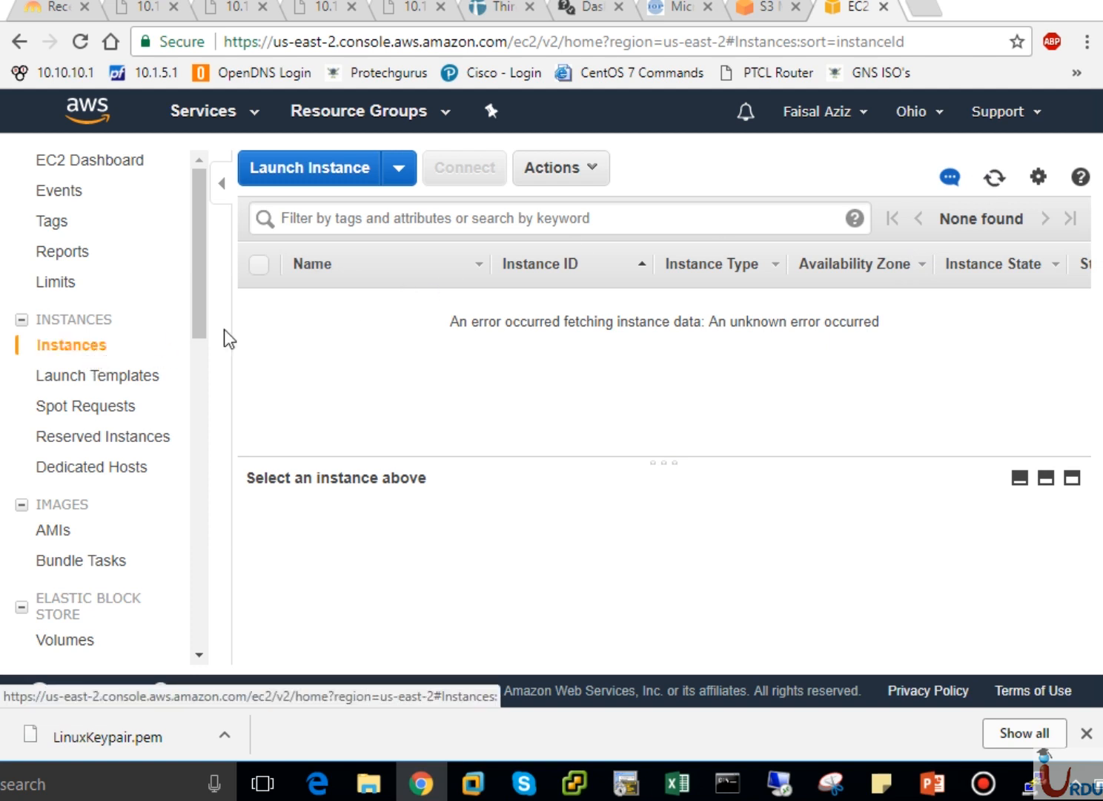
pyautogui.click(81, 52)
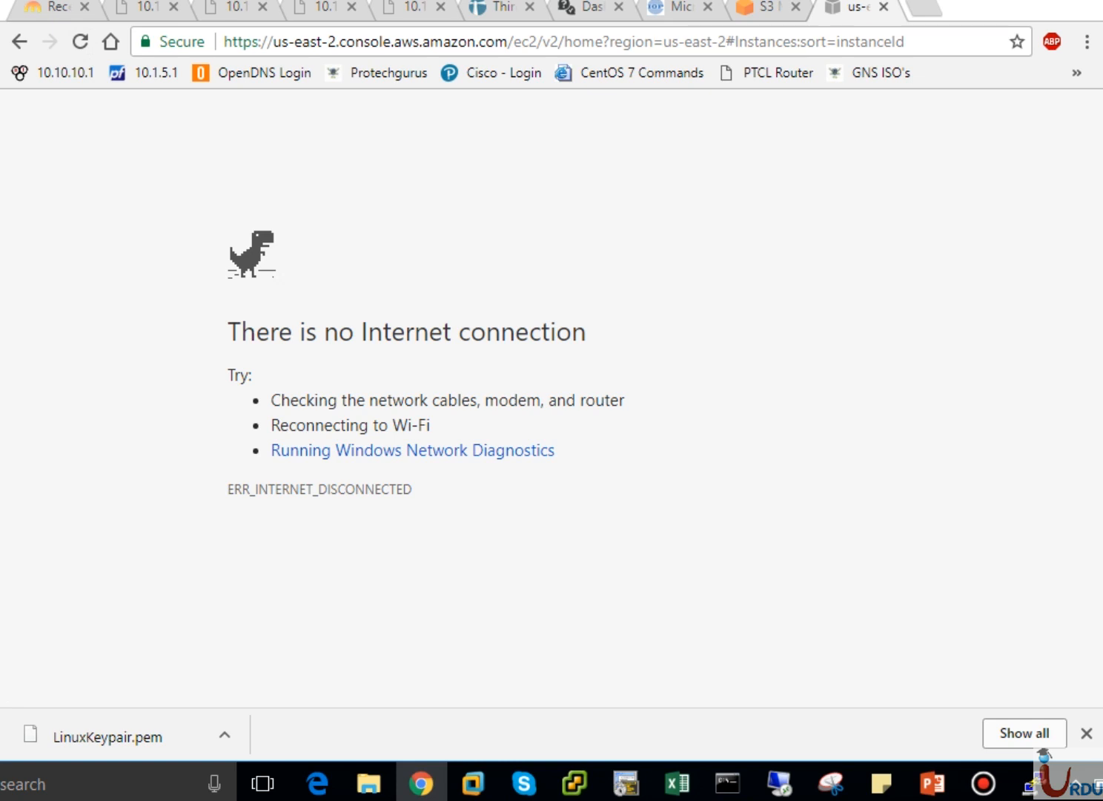
# Step: Connect the computer to the MBB_ZONG_152D Wi-Fi network and close the network list
pyautogui.click(1099, 784)
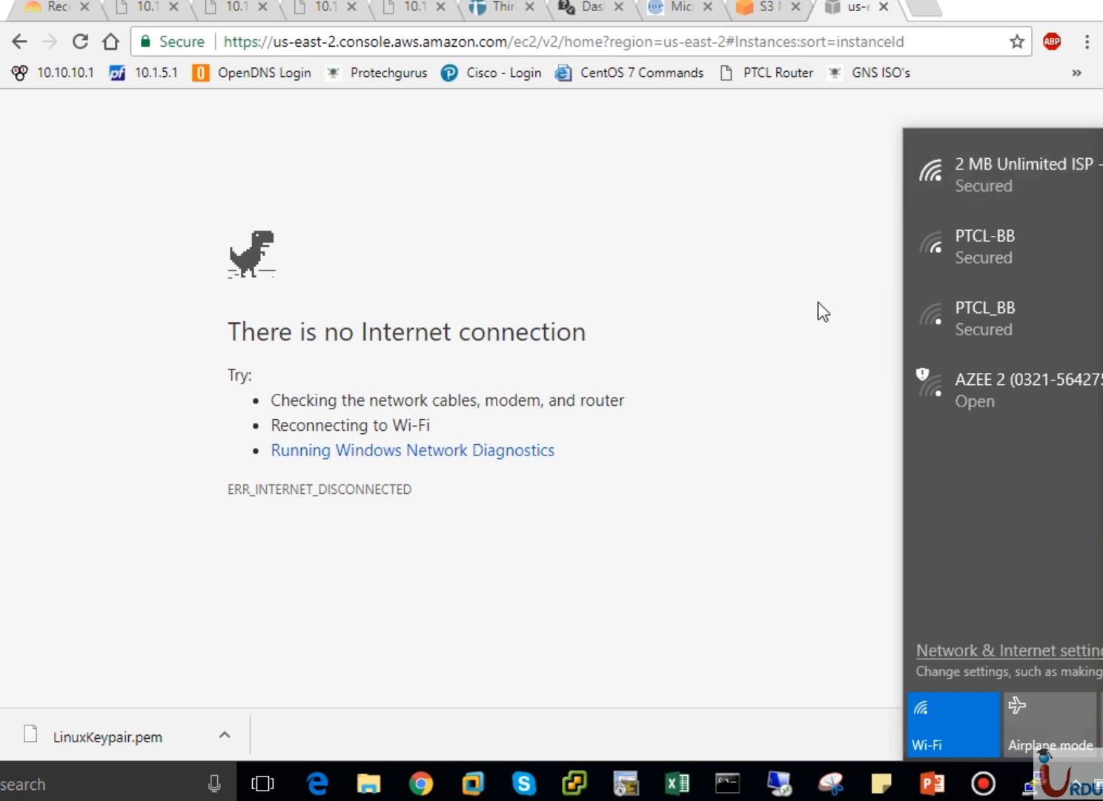
pyautogui.click(996, 171)
pyautogui.click(803, 319)
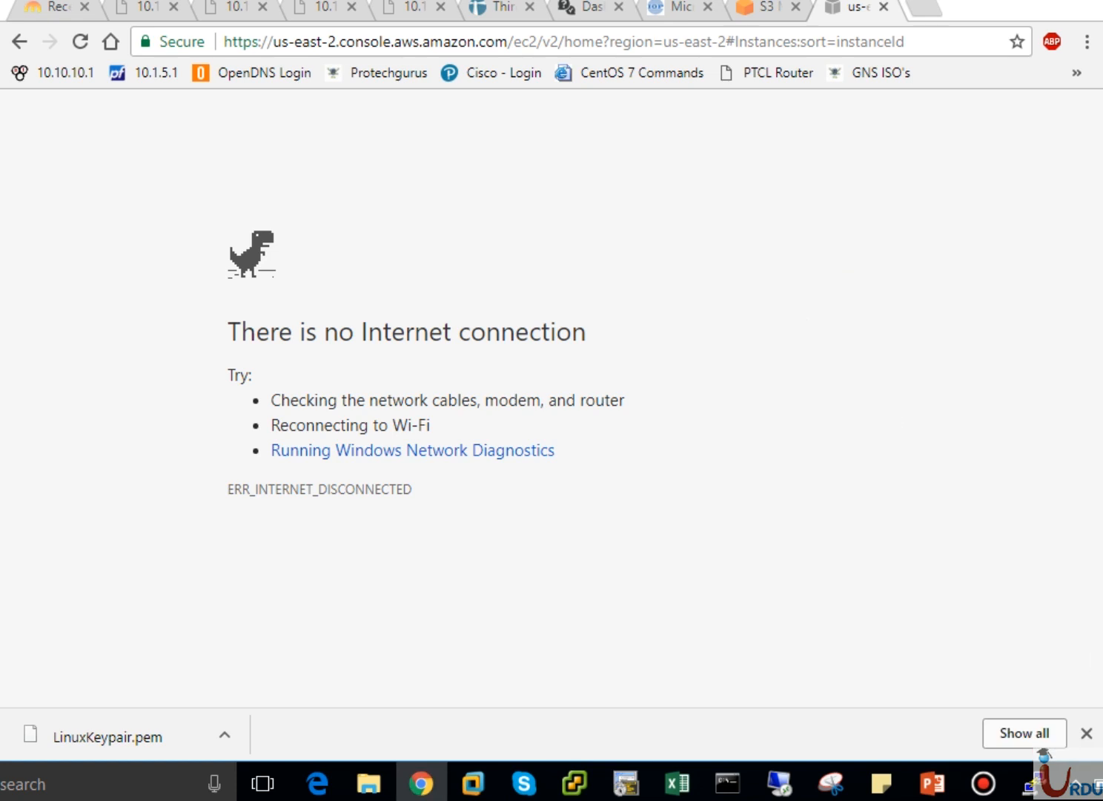
pyautogui.click(1099, 783)
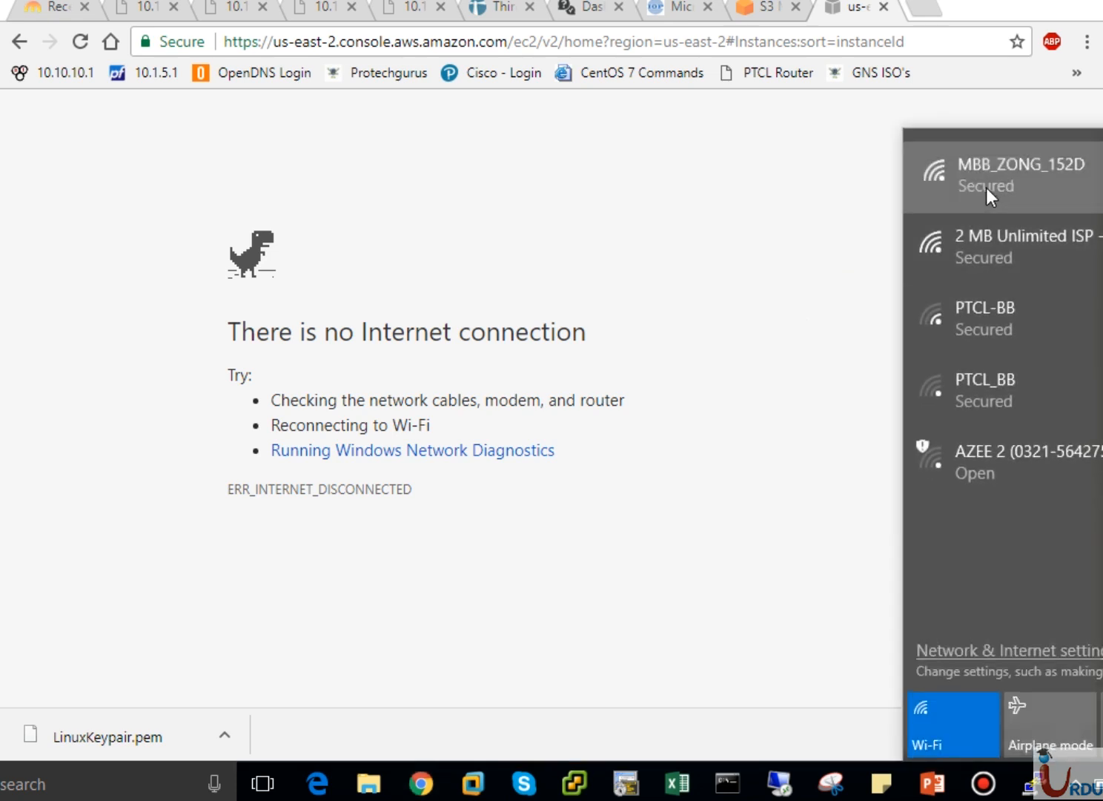
pyautogui.click(987, 188)
pyautogui.click(1102, 272)
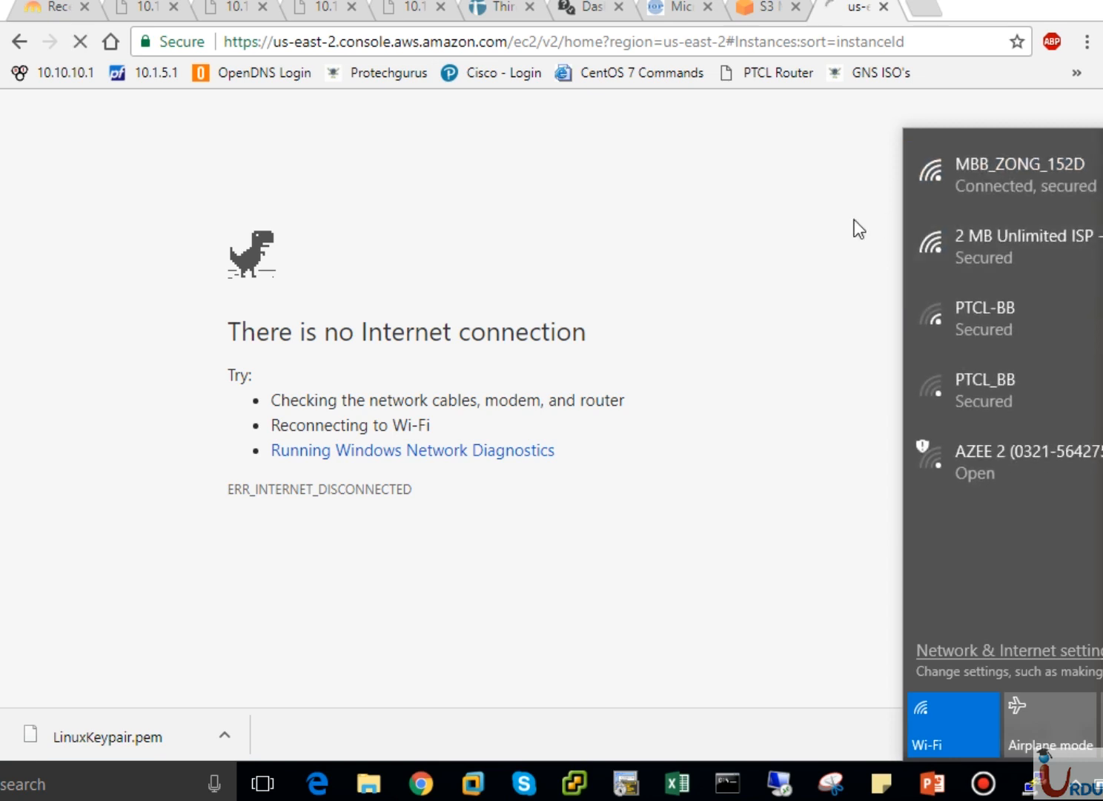
pyautogui.click(758, 219)
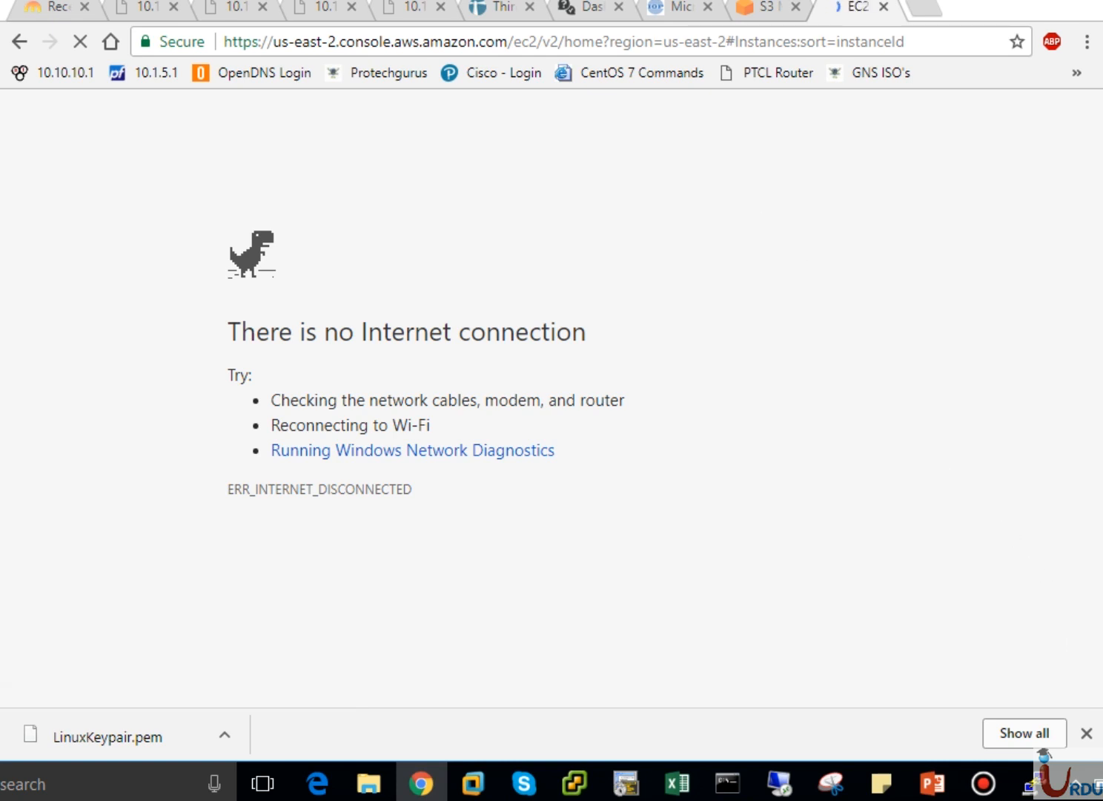
# Step: Test the internet connection in Command Prompt with ping 8.8.8.8 -t, stop the ping and minimize the window
pyautogui.click(728, 783)
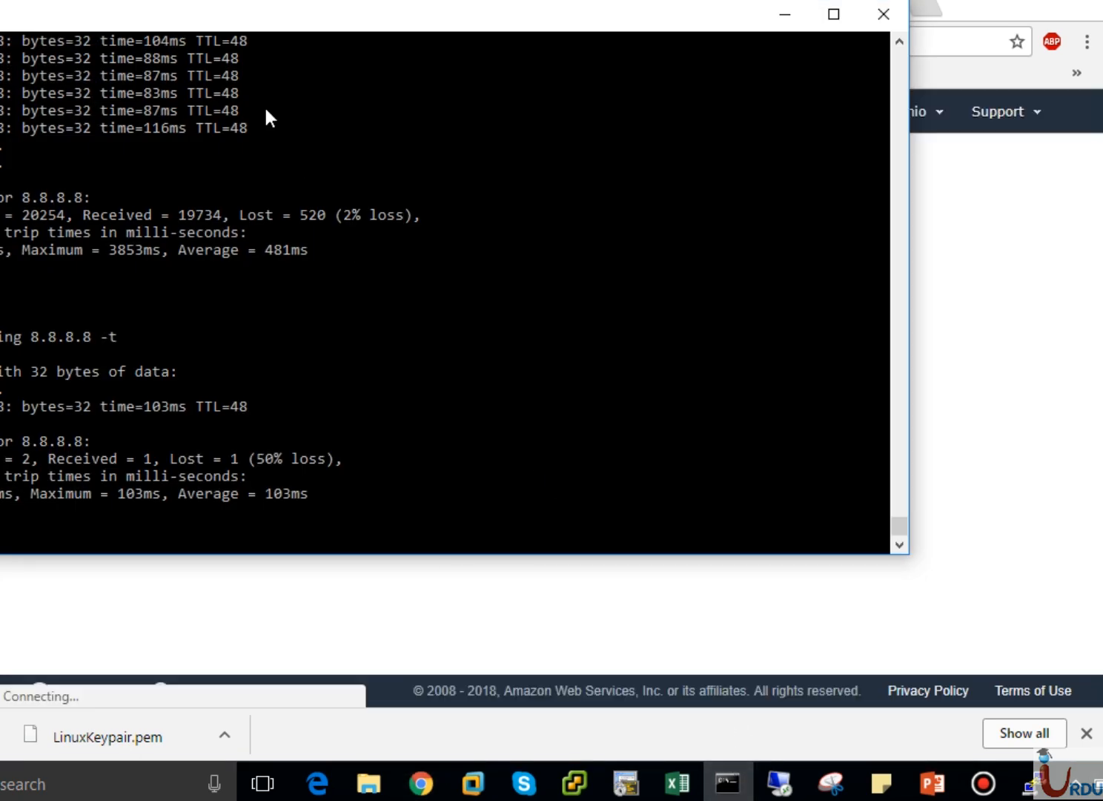
pyautogui.moveTo(232, 24); pyautogui.dragTo(489, 143)
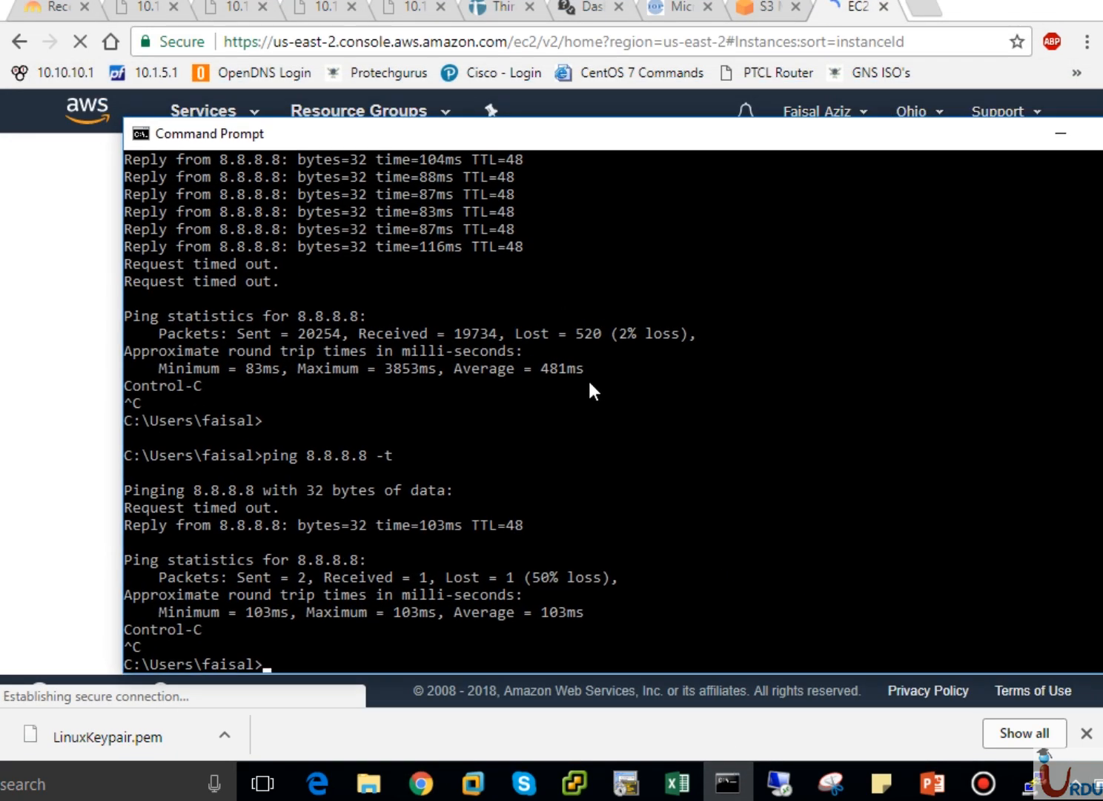
pyautogui.press('Up')
pyautogui.press('Return')
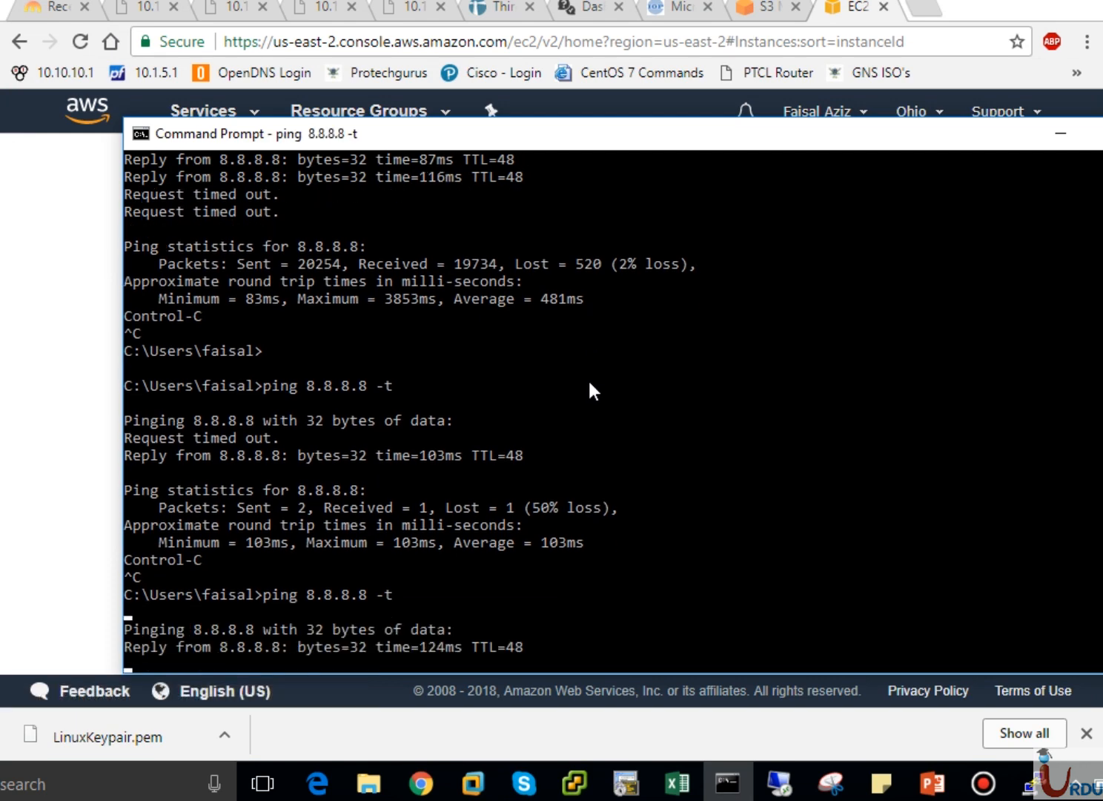
pyautogui.hotkey('ctrl', 'c')
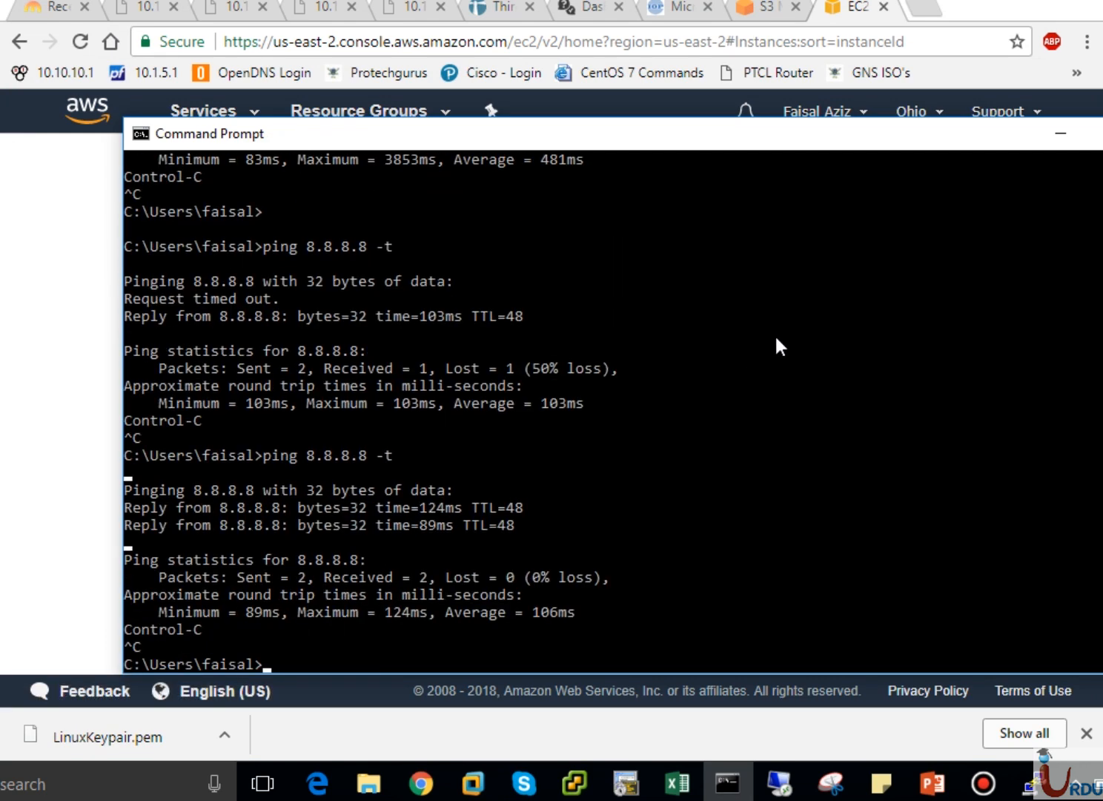
pyautogui.click(1060, 133)
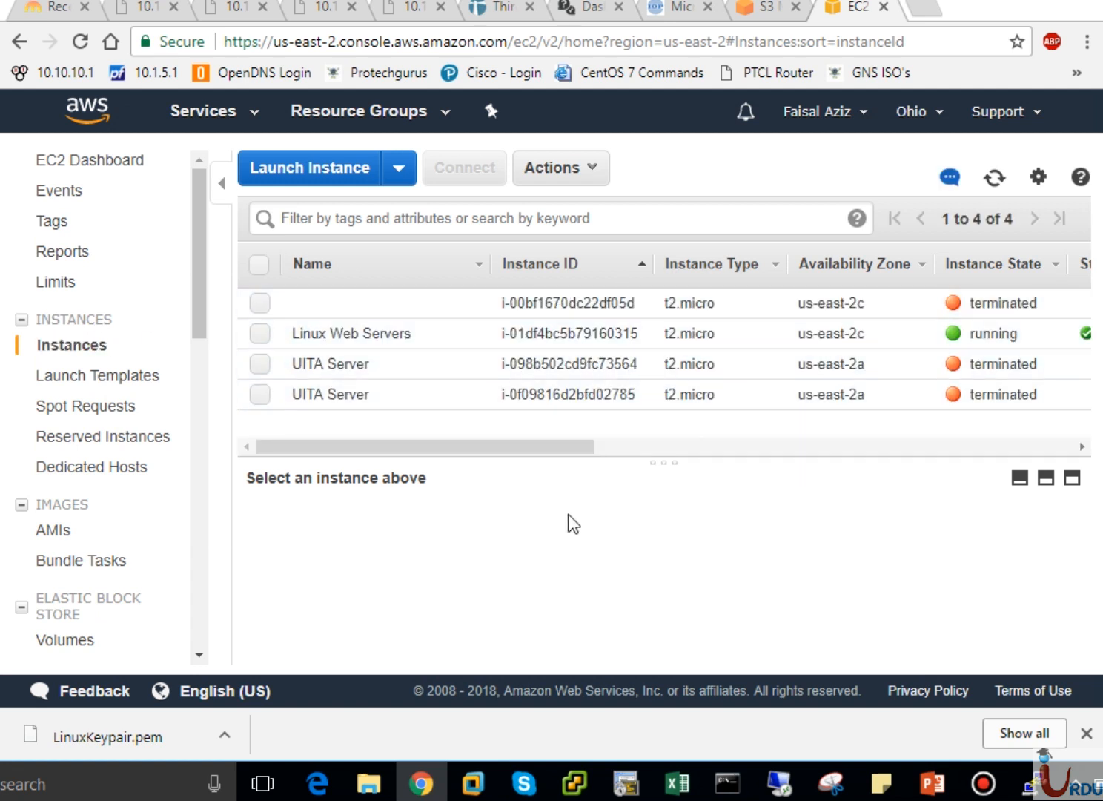
# Step: Select the running Linux Web Servers instance and check its status checks and public IP address
pyautogui.moveTo(526, 447); pyautogui.dragTo(651, 448)
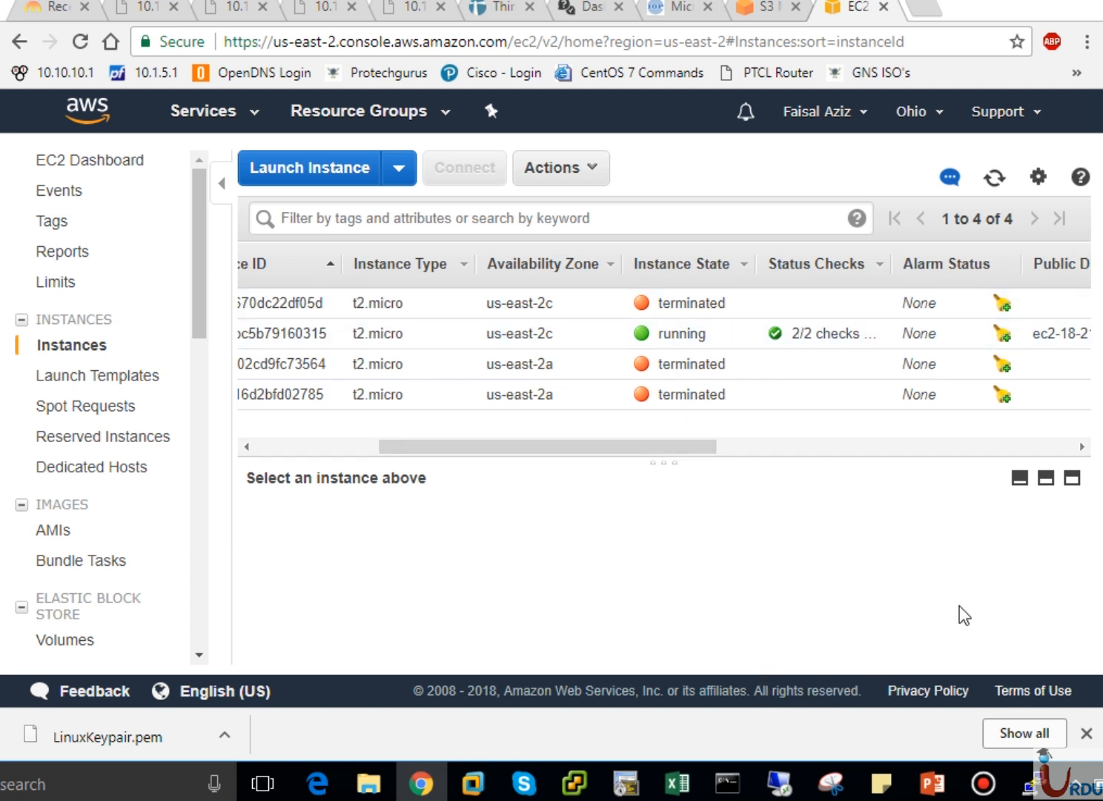
pyautogui.click(652, 345)
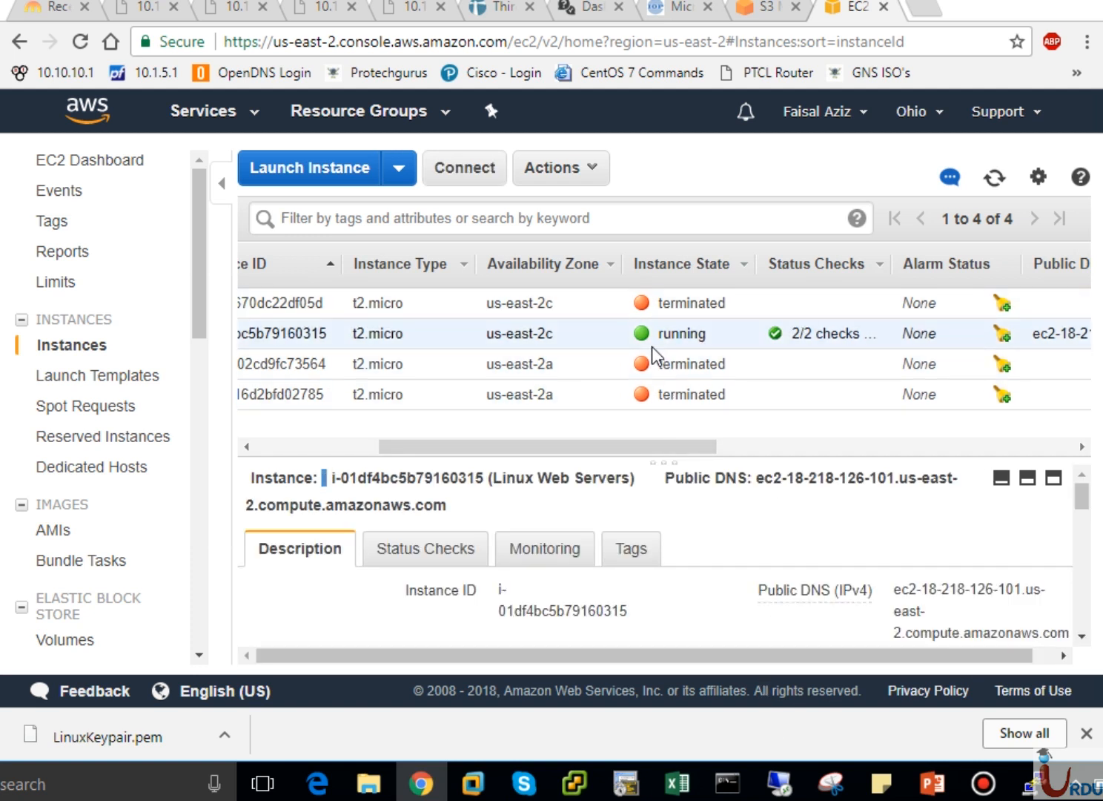
pyautogui.click(1082, 636)
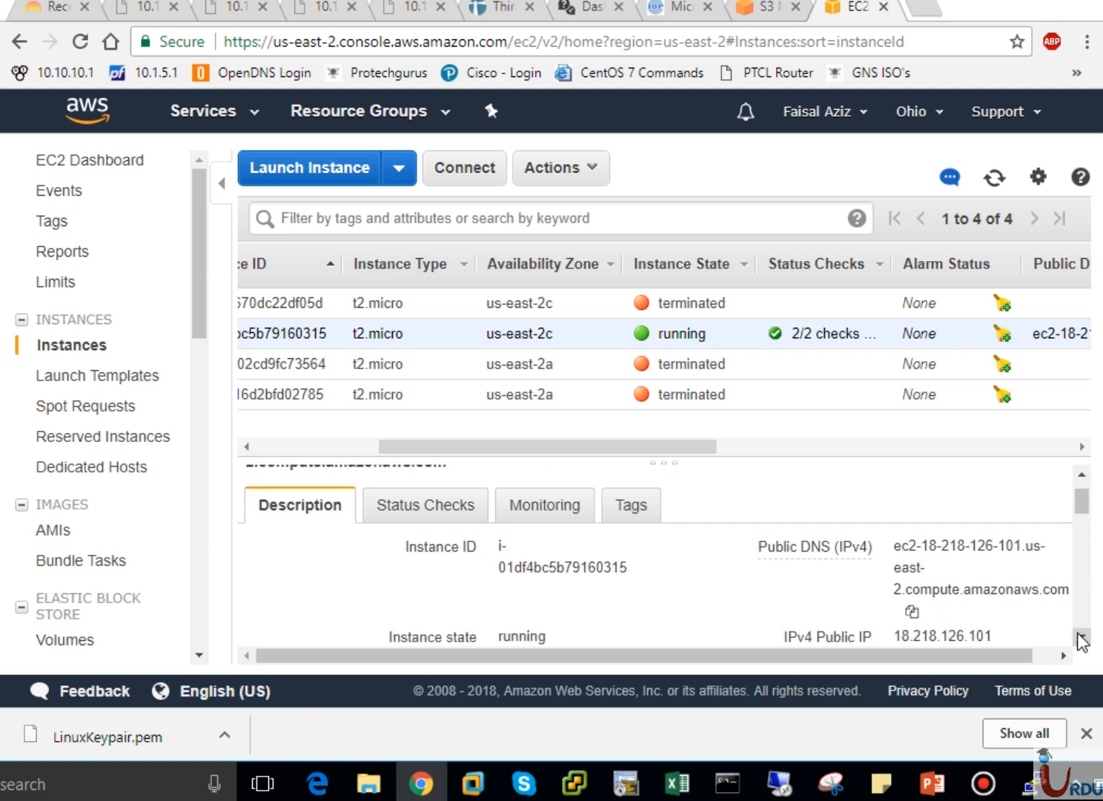
pyautogui.click(1081, 638)
pyautogui.click(1081, 473)
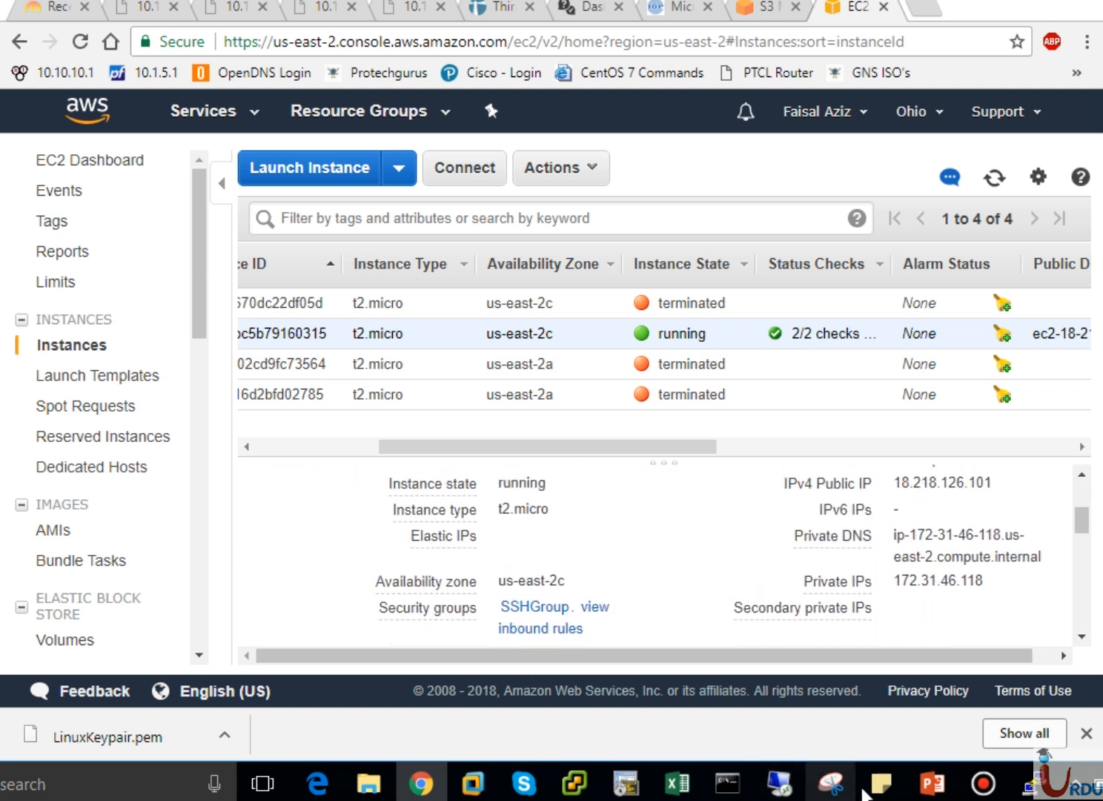
# Step: Return to PuTTY, review the session's host and authentication key settings, and open the SSH connection to 18.218.126.101
pyautogui.click(1032, 784)
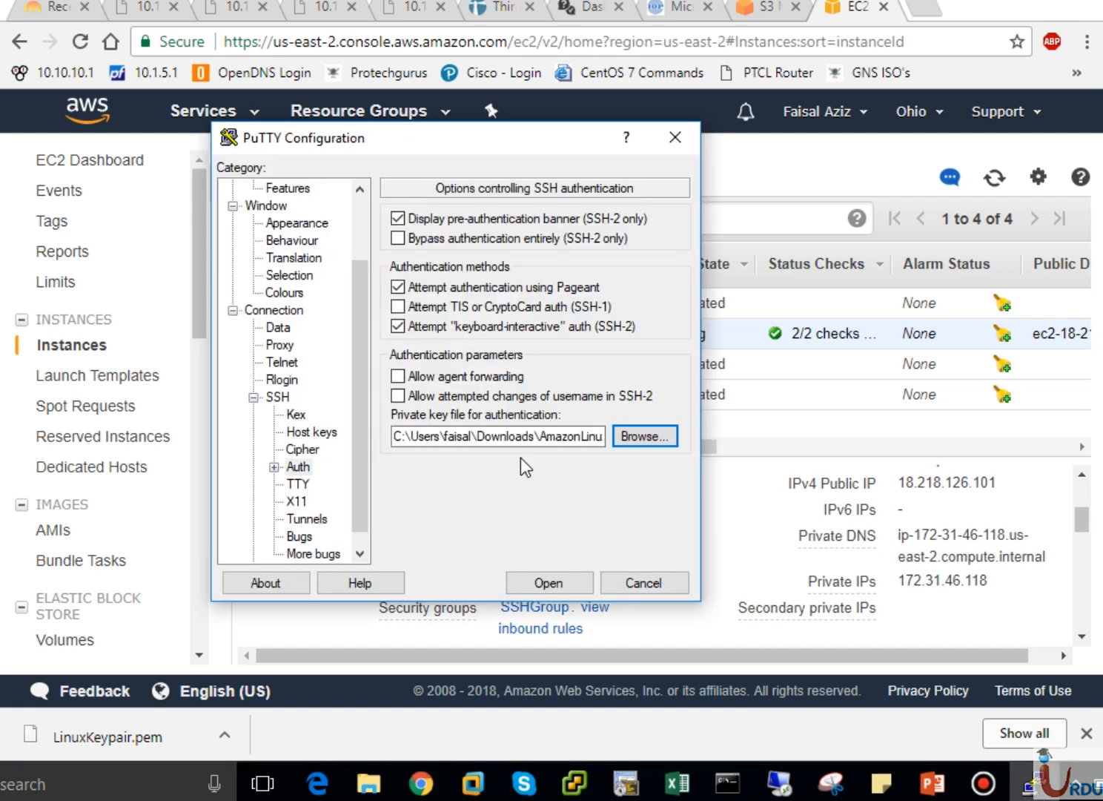
pyautogui.click(278, 396)
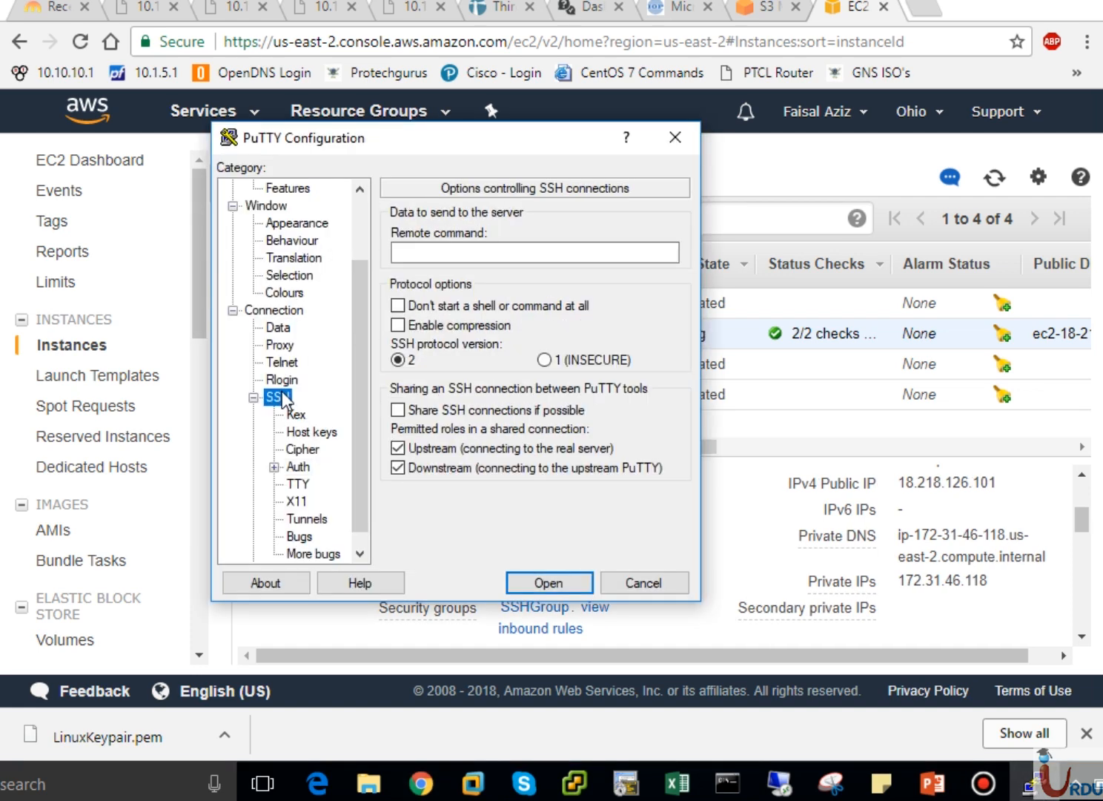
pyautogui.click(360, 210)
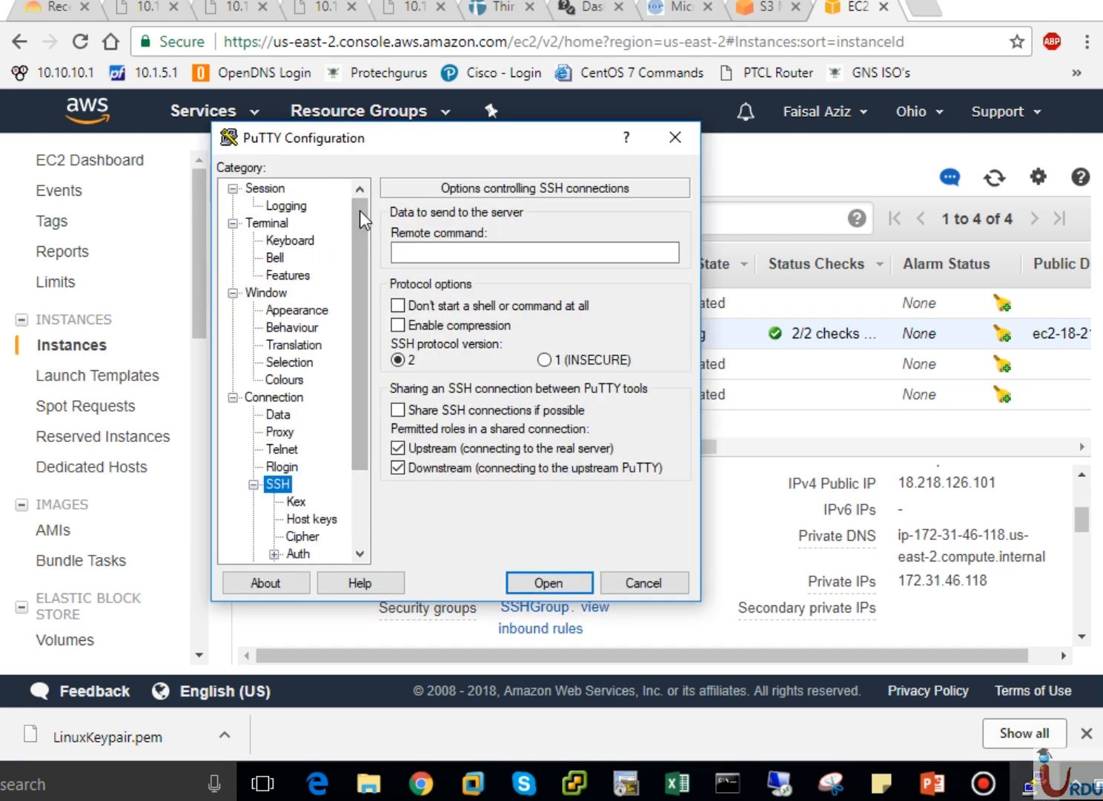
pyautogui.click(295, 209)
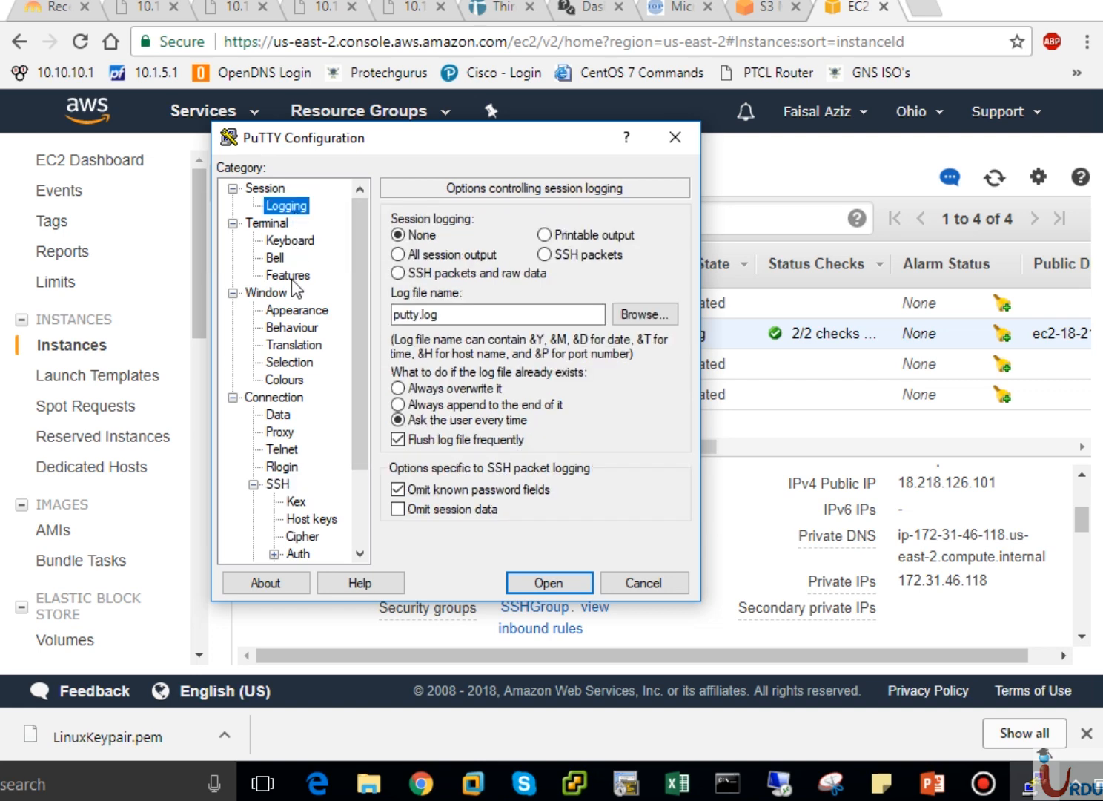
pyautogui.click(260, 190)
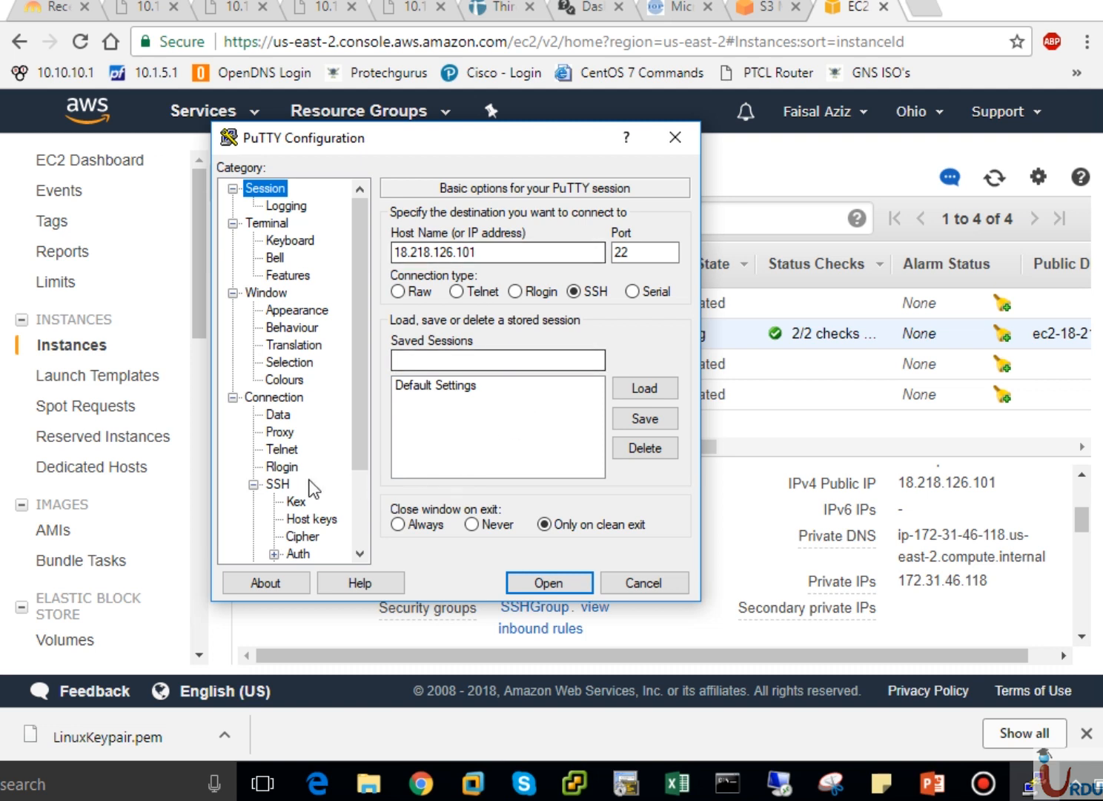
pyautogui.click(297, 554)
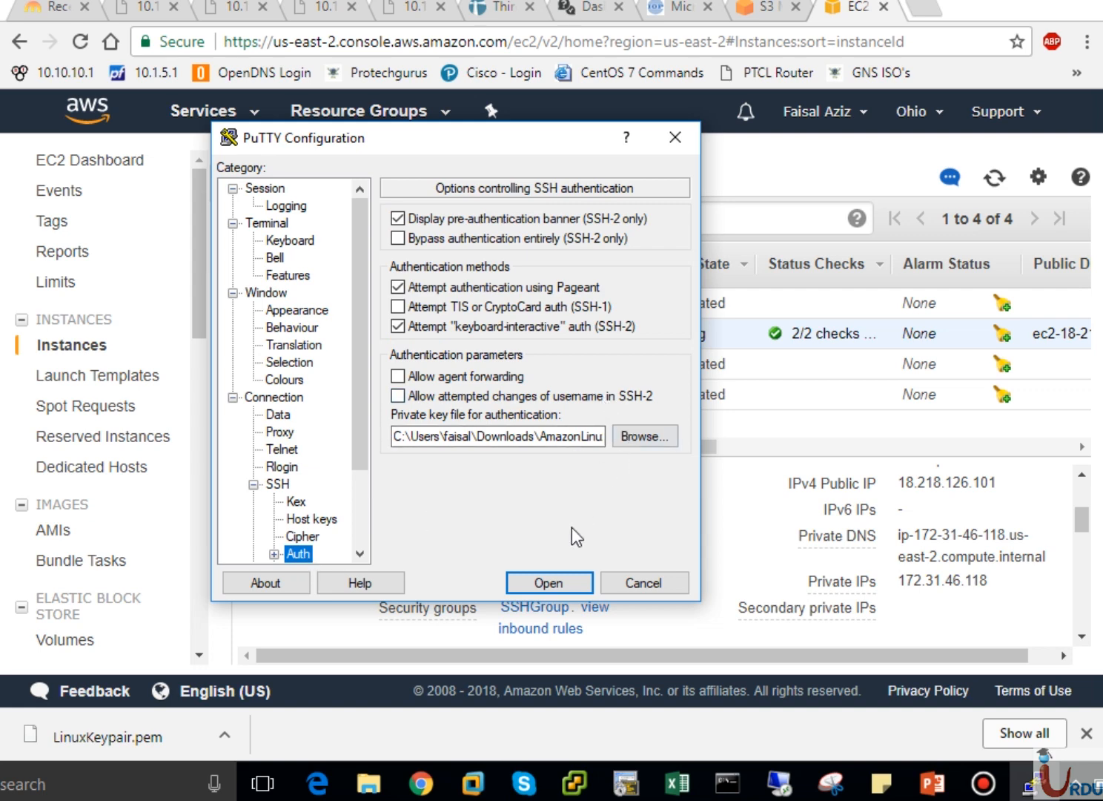
pyautogui.click(553, 583)
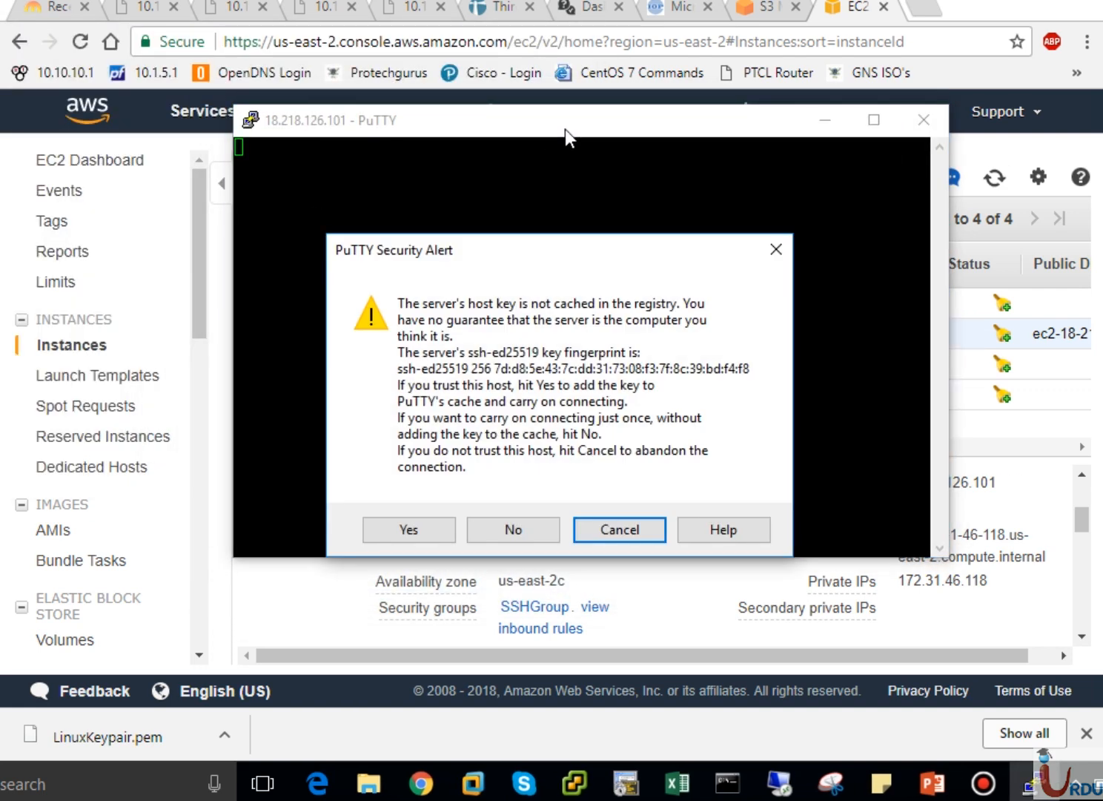
# Step: Accept and cache the server's host key, and look up the Amazon Linux user name on the EC2 Instance (Linux) slide in PowerPoint
pyautogui.click(434, 524)
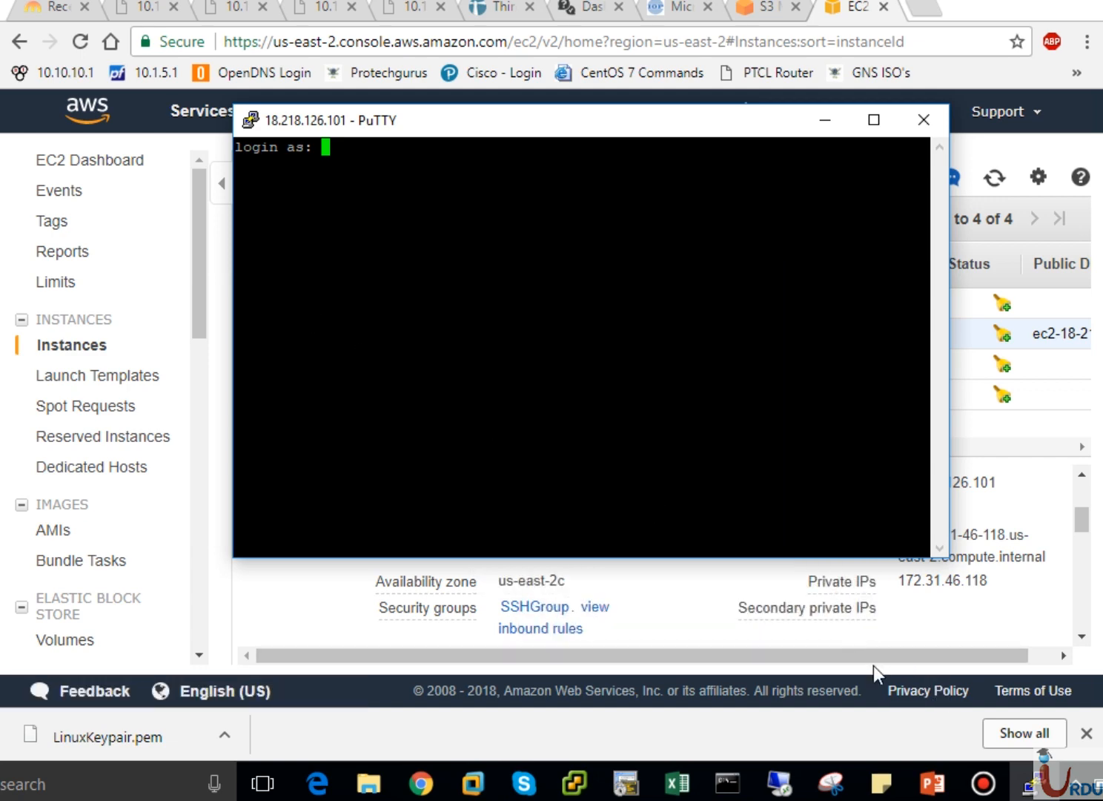
pyautogui.click(933, 782)
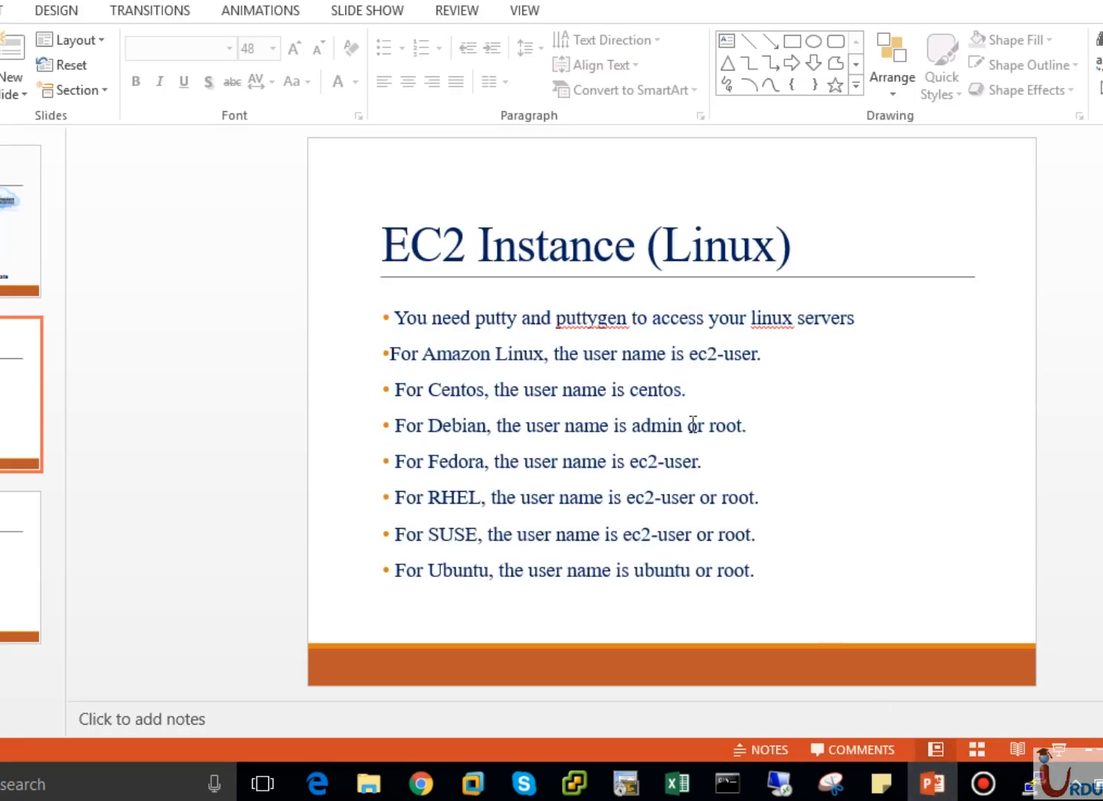
pyautogui.click(763, 362)
pyautogui.moveTo(738, 362); pyautogui.dragTo(695, 363)
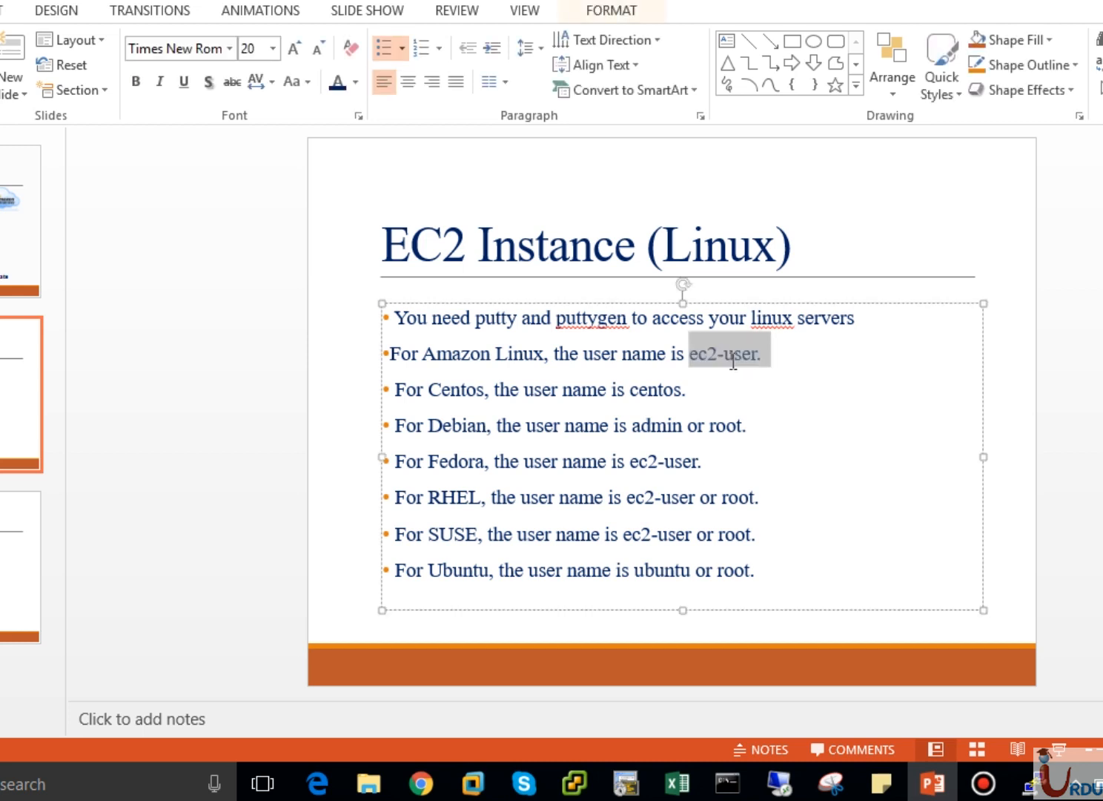
# Step: Return to the PuTTY session and try to log in as admin
pyautogui.click(1029, 784)
pyautogui.write('e')
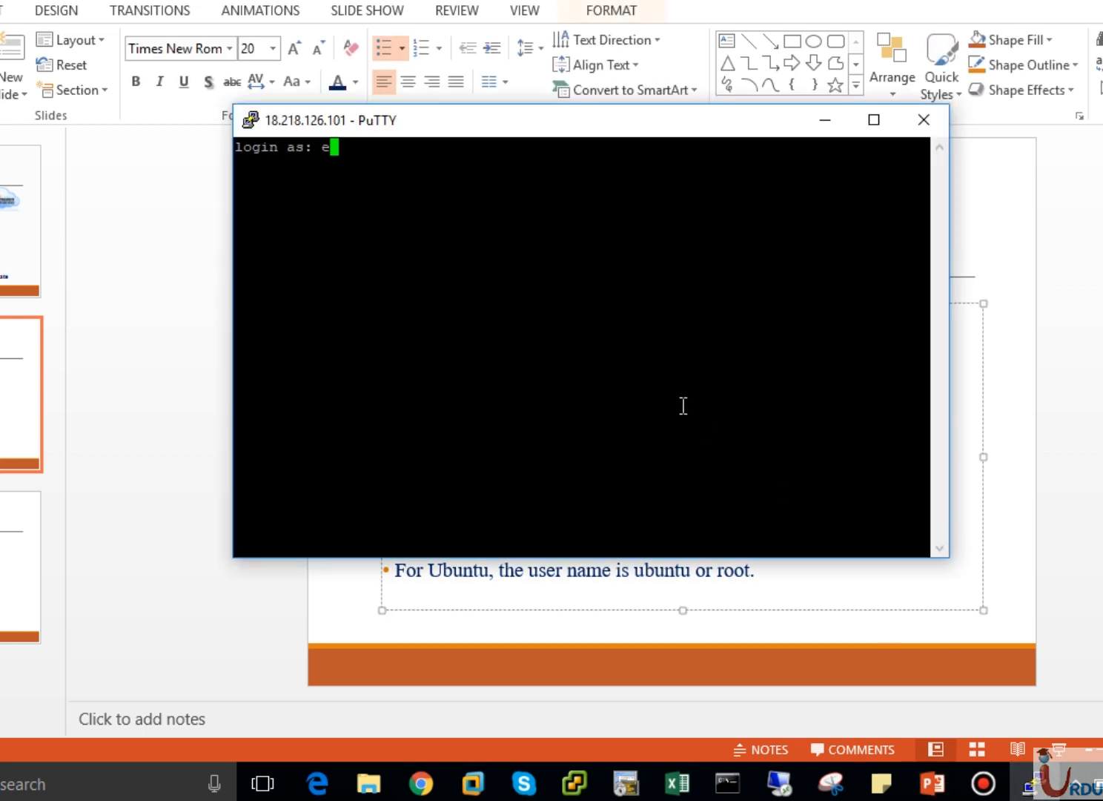
pyautogui.write('c2-')
pyautogui.press('BackSpace')
pyautogui.press('BackSpace')
pyautogui.press('BackSpace')
pyautogui.press('BackSpace')
pyautogui.write('admin')
pyautogui.press('Return')
# Step: Start a new PuTTY session for SSH on port 22 and set the host to the instance's public IP 18.218.126.101
pyautogui.rightClick(514, 123)
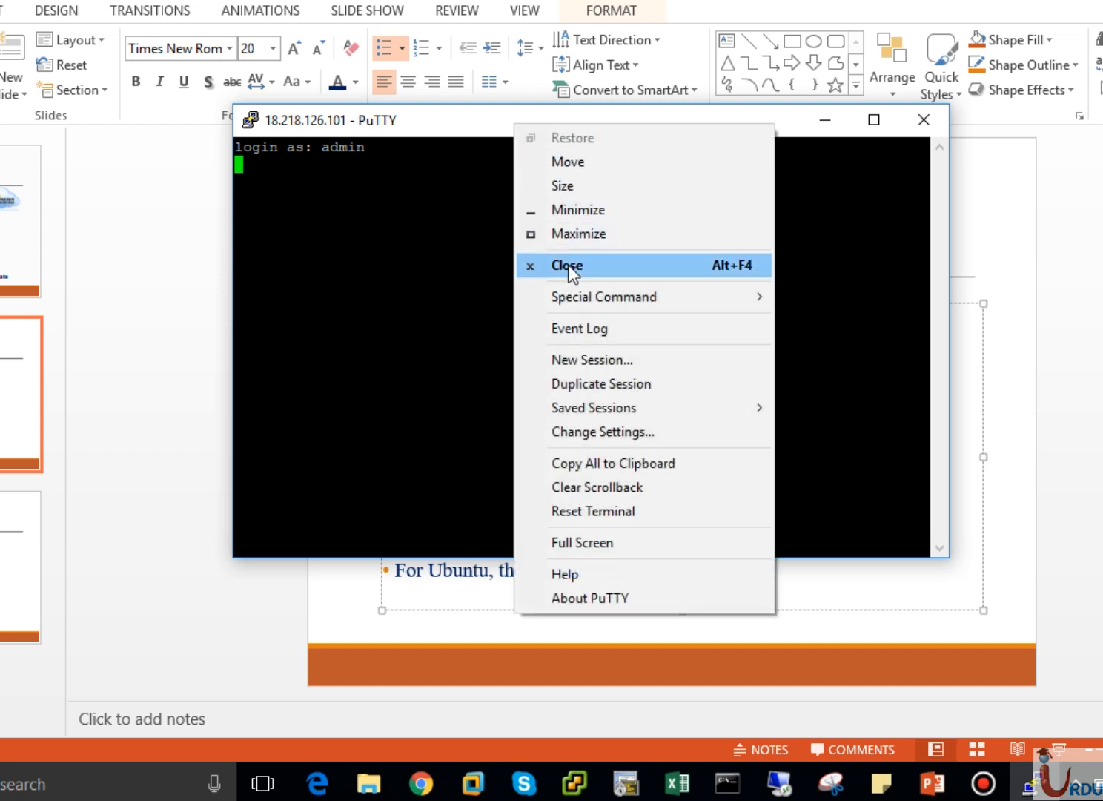
pyautogui.click(589, 365)
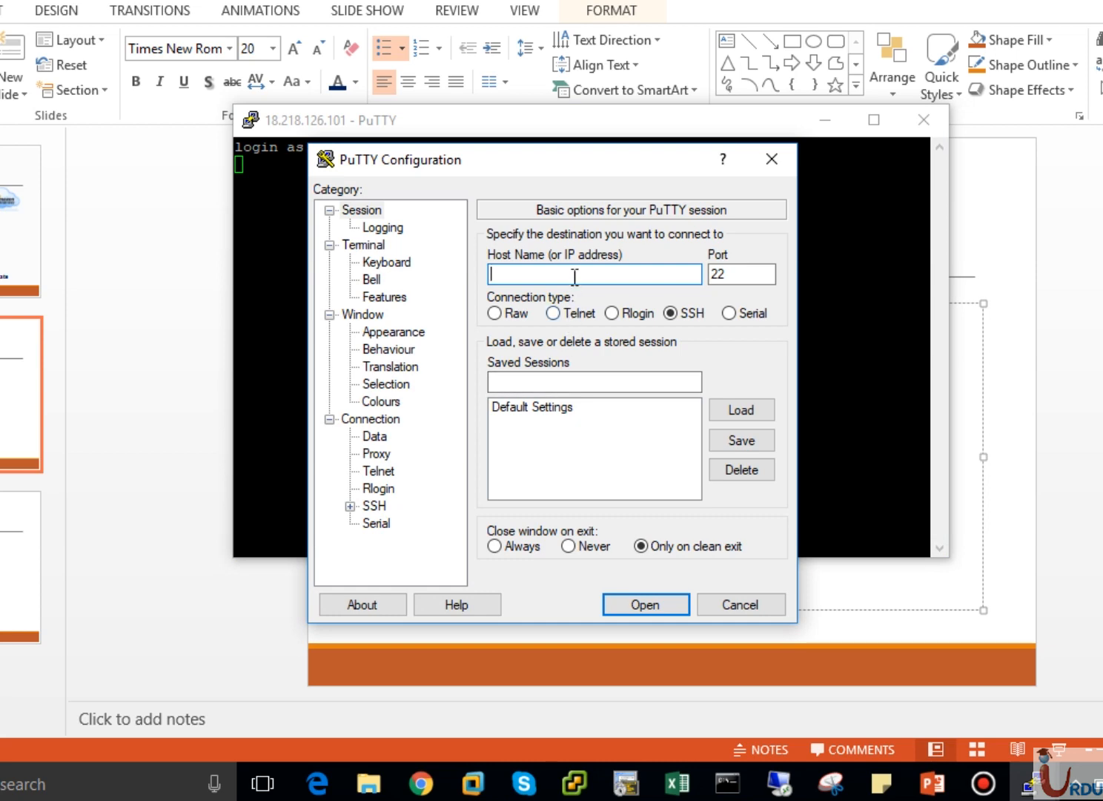
pyautogui.click(424, 786)
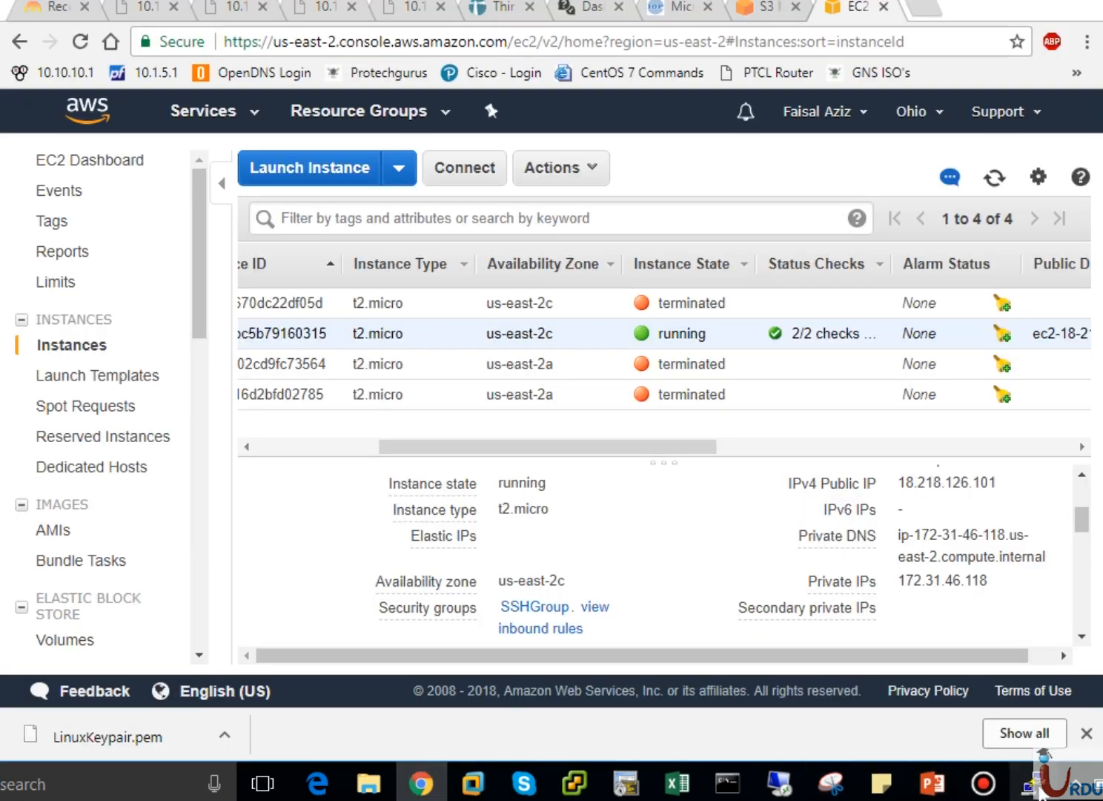
pyautogui.moveTo(1029, 786)
pyautogui.click(1088, 697)
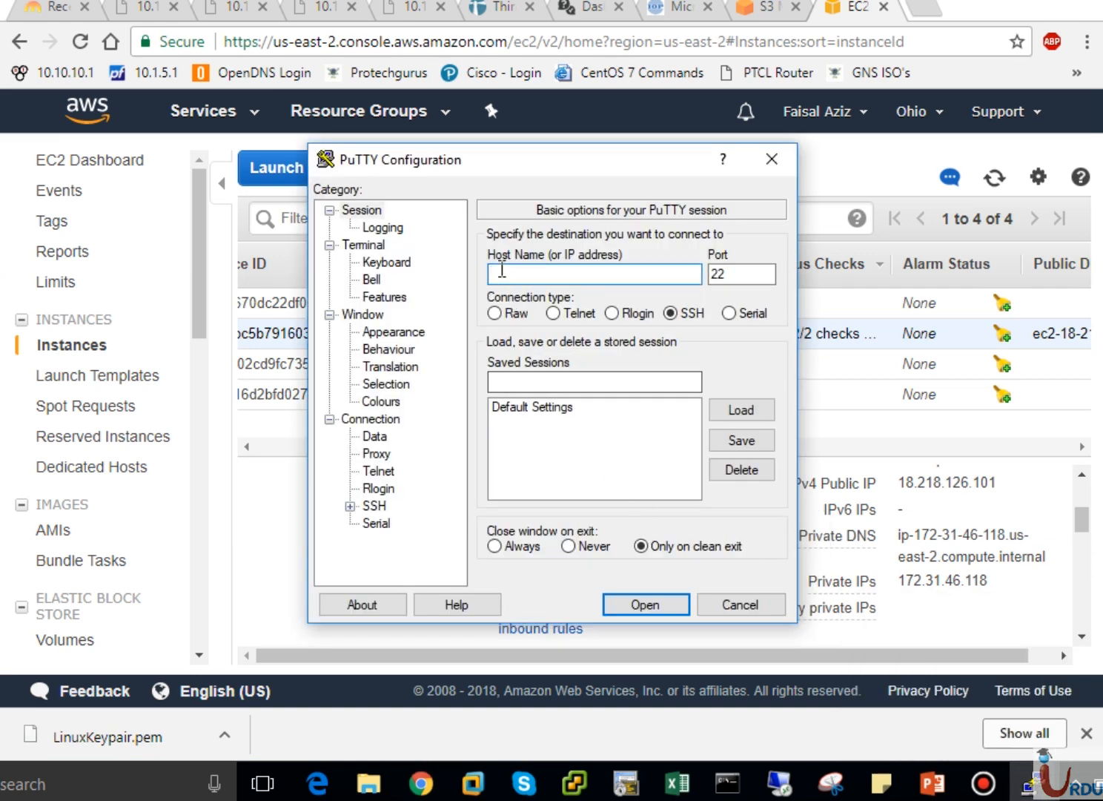
pyautogui.write('18.21')
pyautogui.write('.126.101')
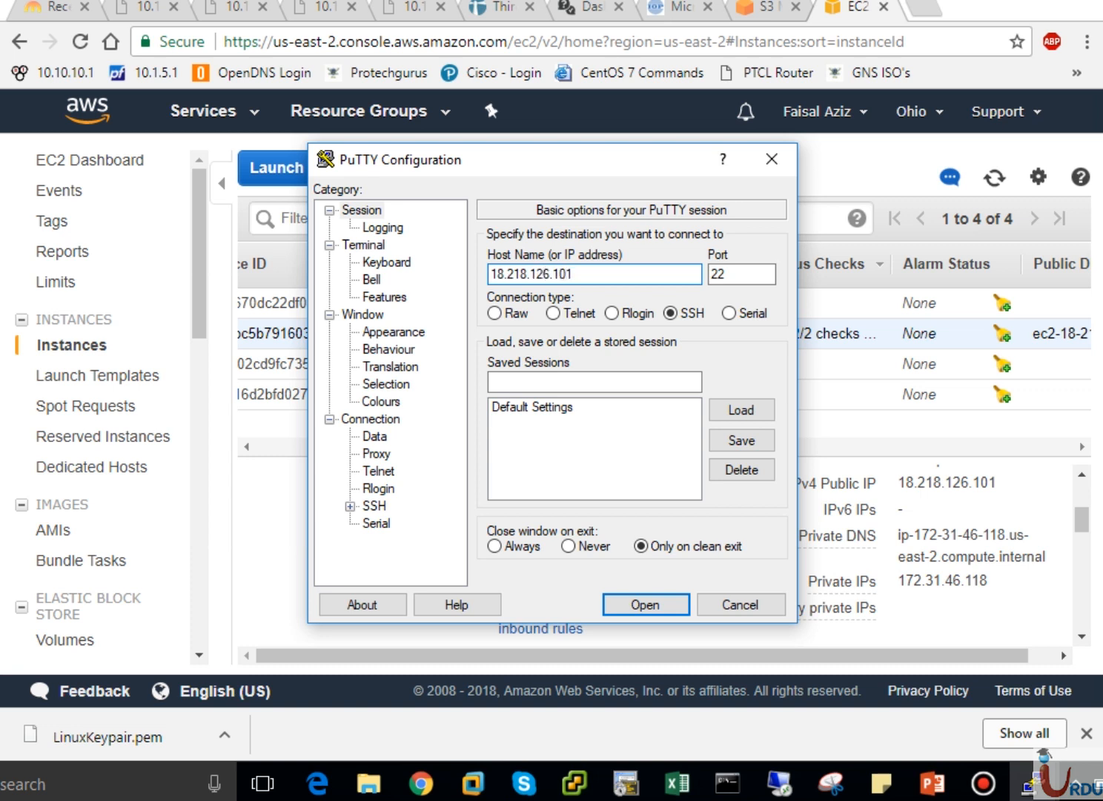
pyautogui.press('Return')
# Step: Dismiss the authentication error of the admin login and close that session's terminal window
pyautogui.moveTo(1031, 788)
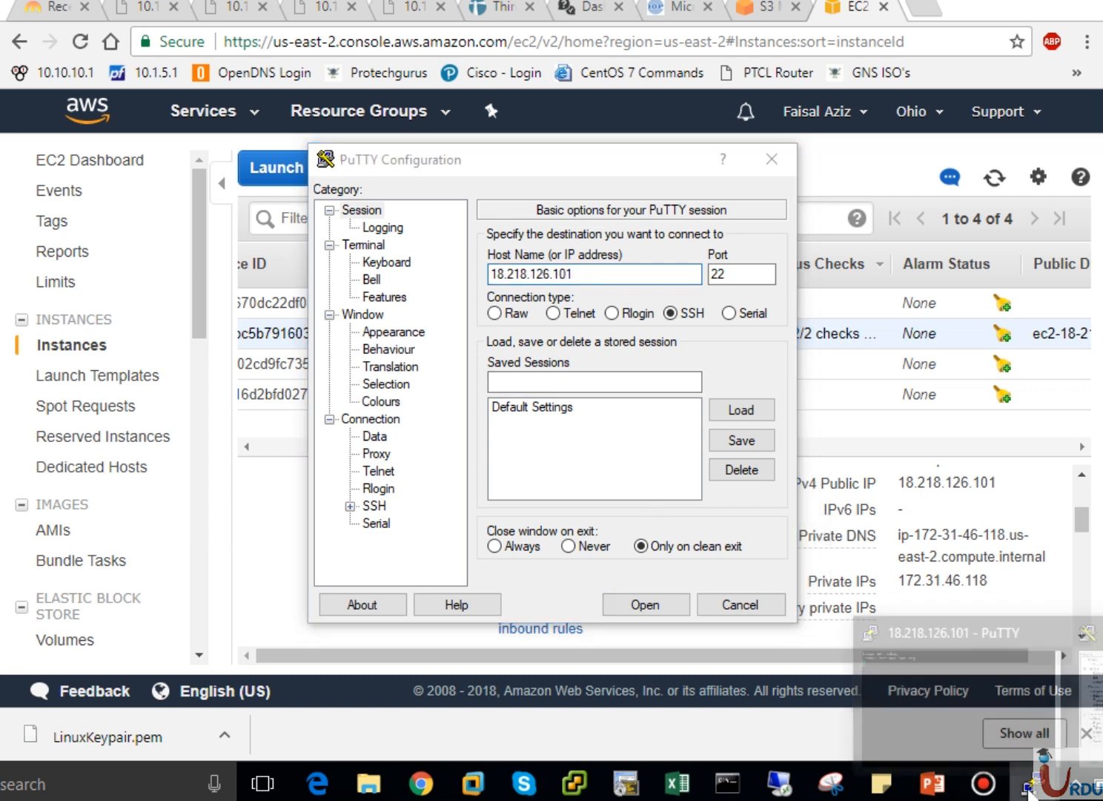
pyautogui.click(974, 706)
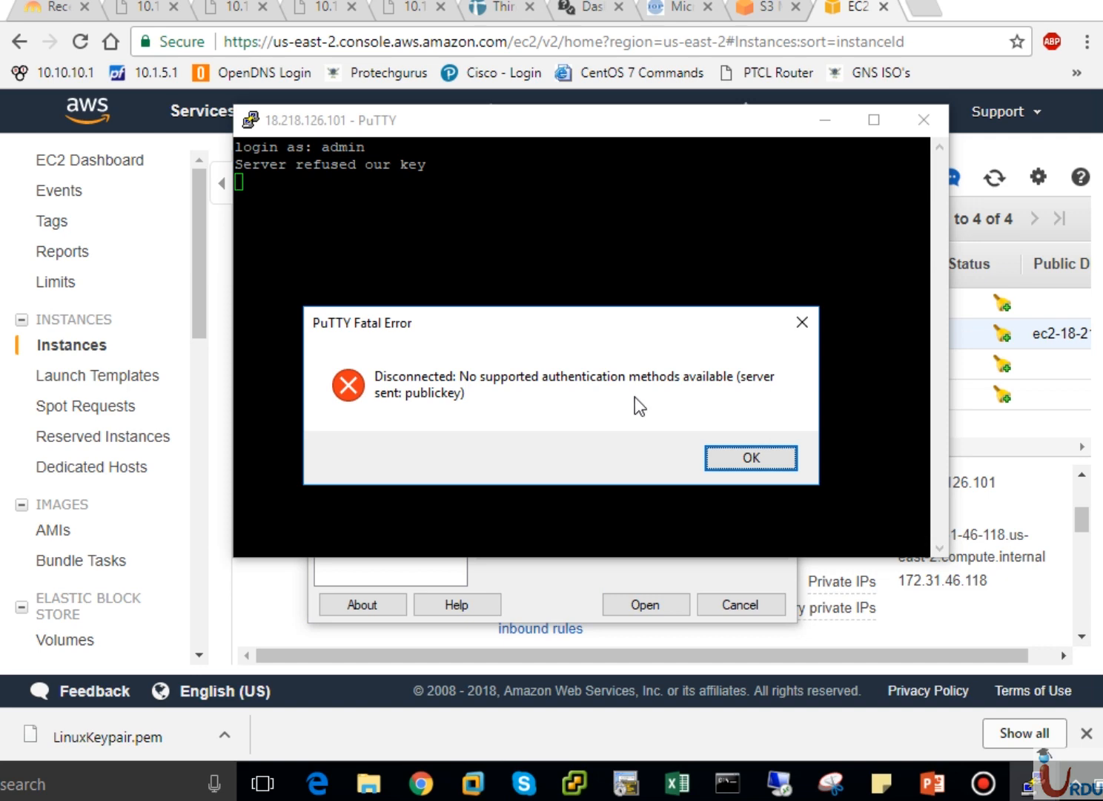
pyautogui.click(767, 450)
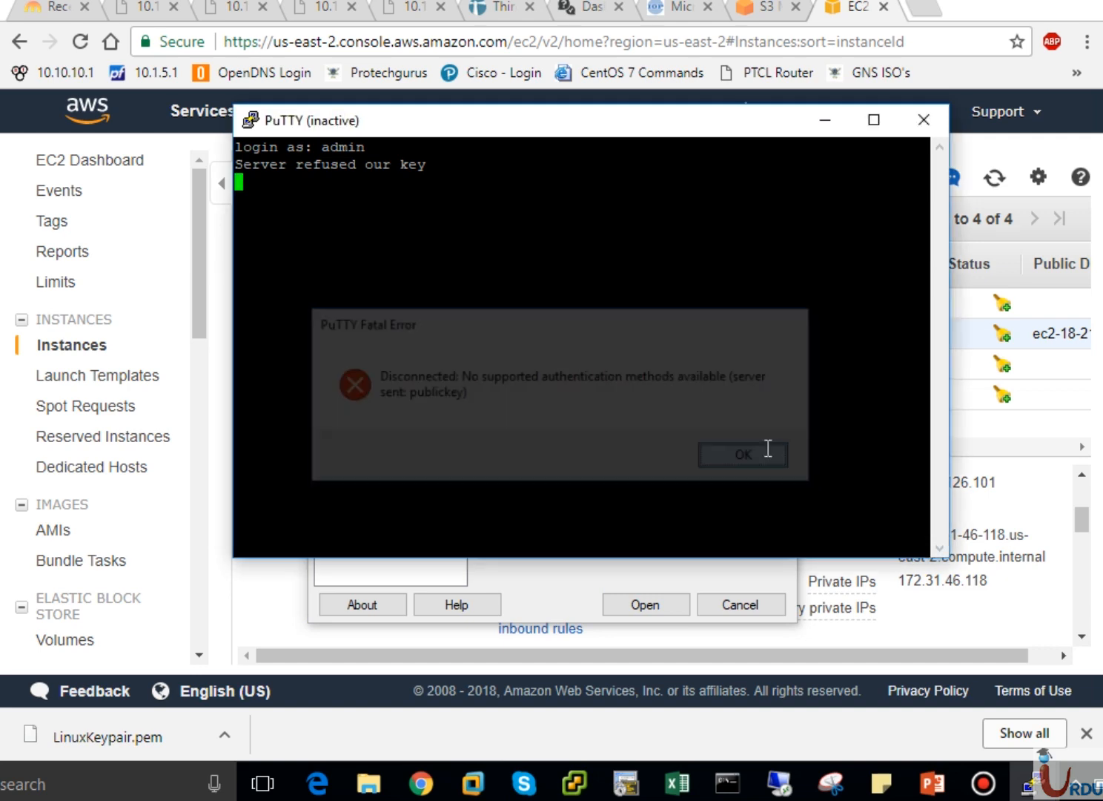
pyautogui.click(924, 119)
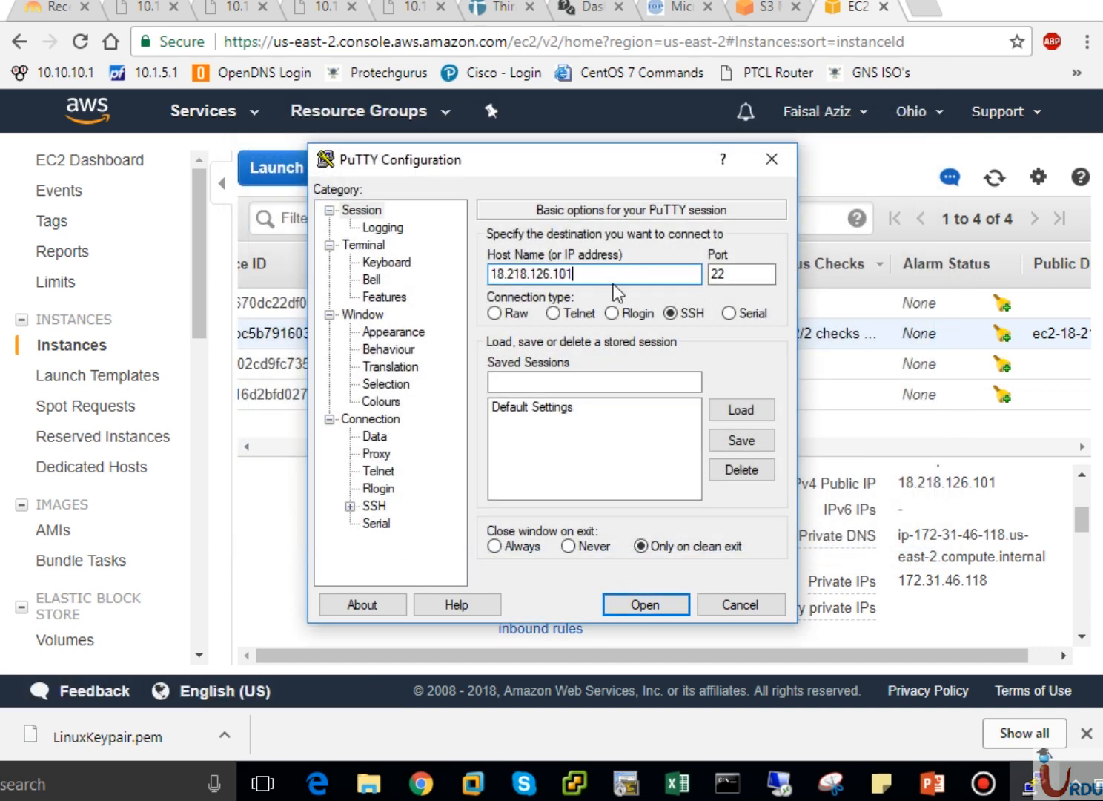
# Step: Select the Amazon Linux private key file from Downloads for SSH authentication and open the connection
pyautogui.click(350, 507)
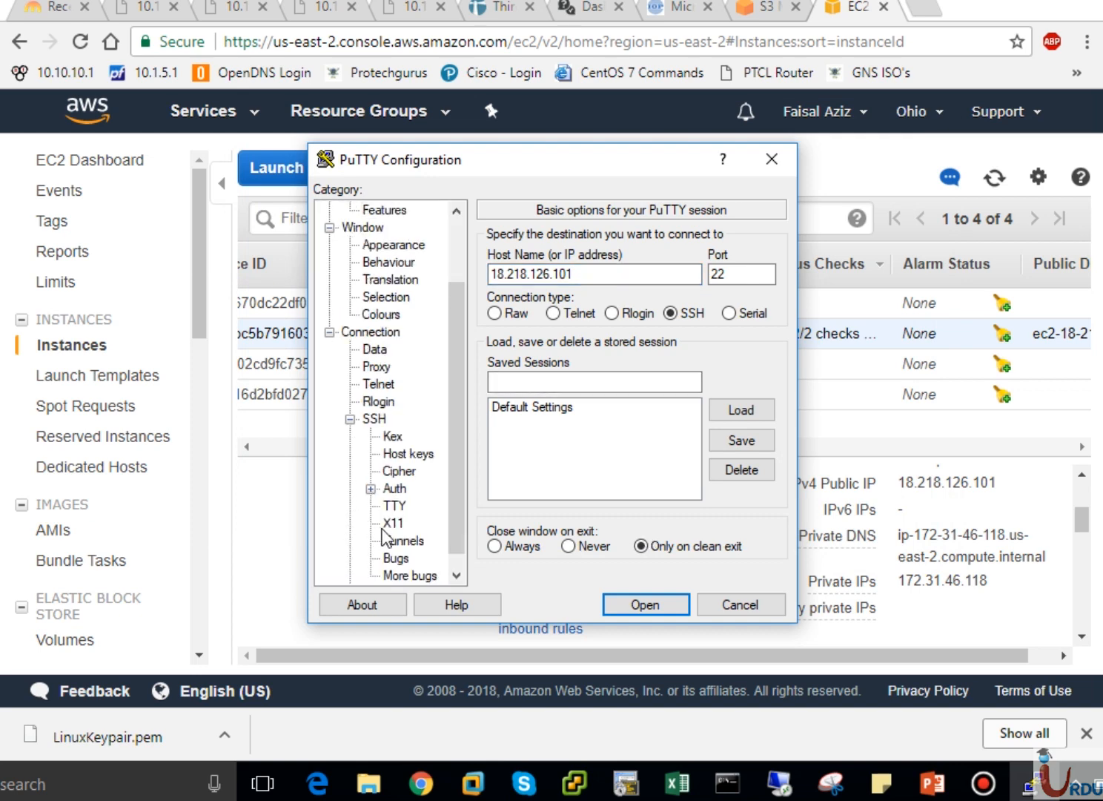
pyautogui.click(394, 491)
pyautogui.click(731, 459)
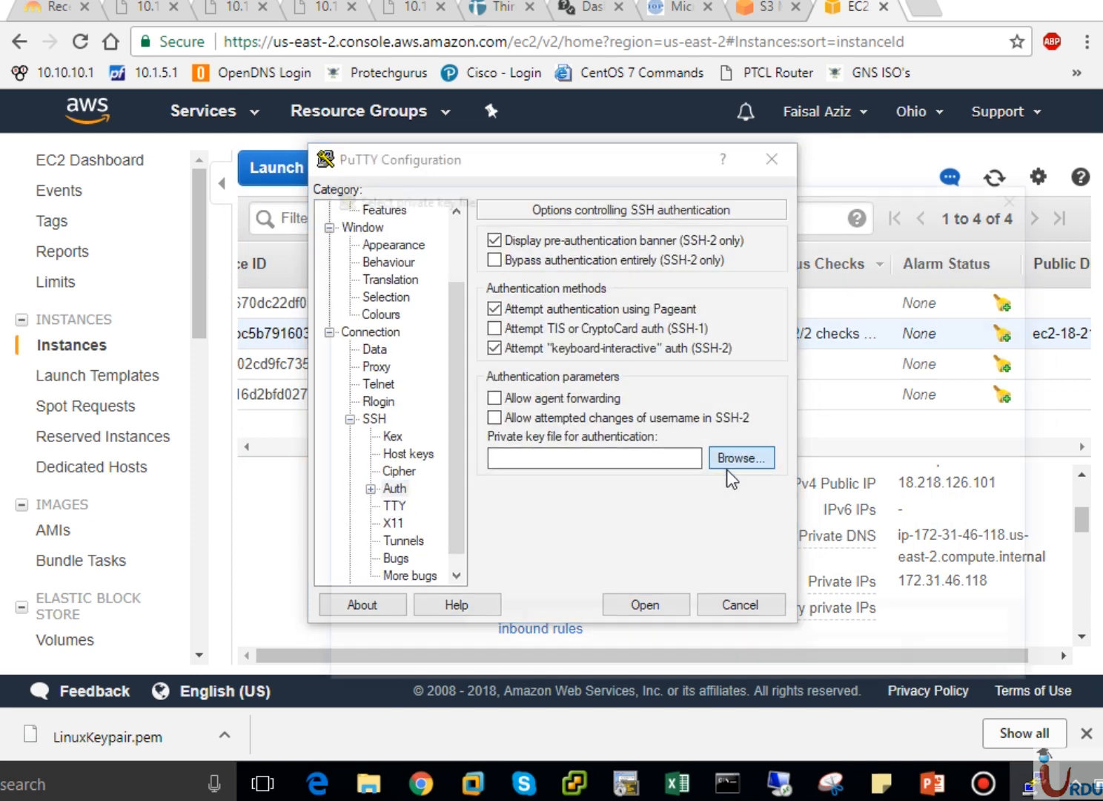
pyautogui.click(725, 531)
pyautogui.click(867, 662)
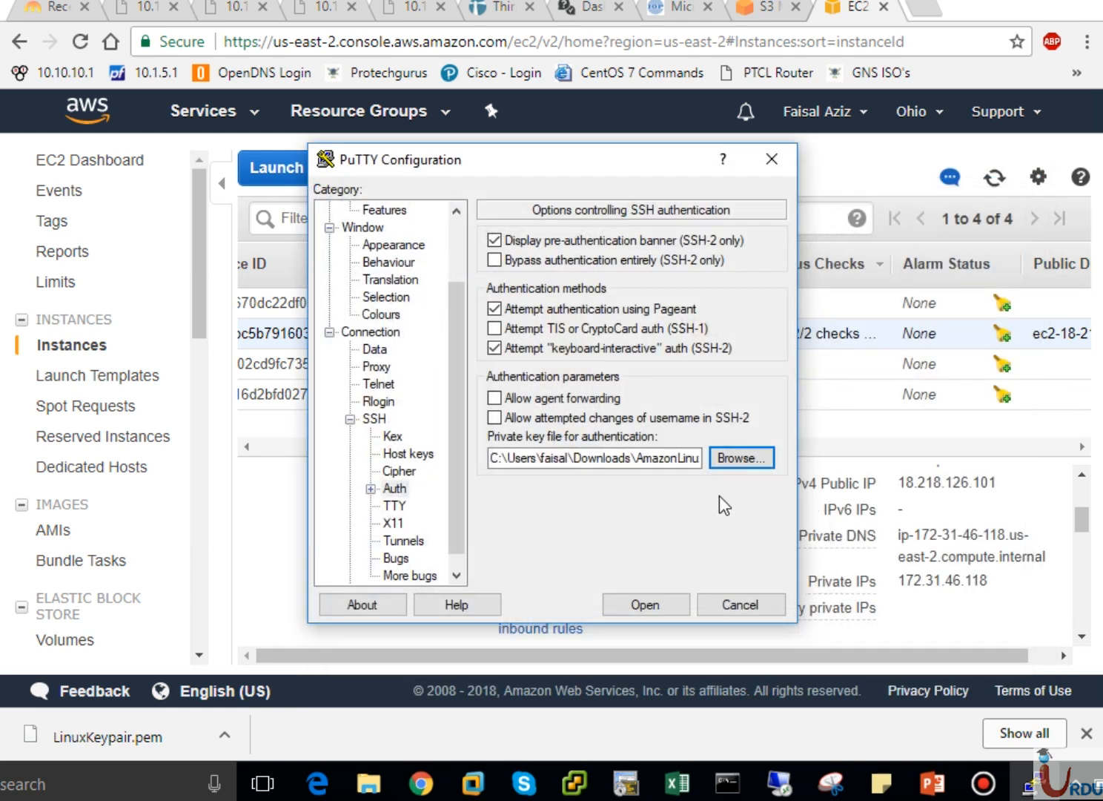
pyautogui.click(659, 611)
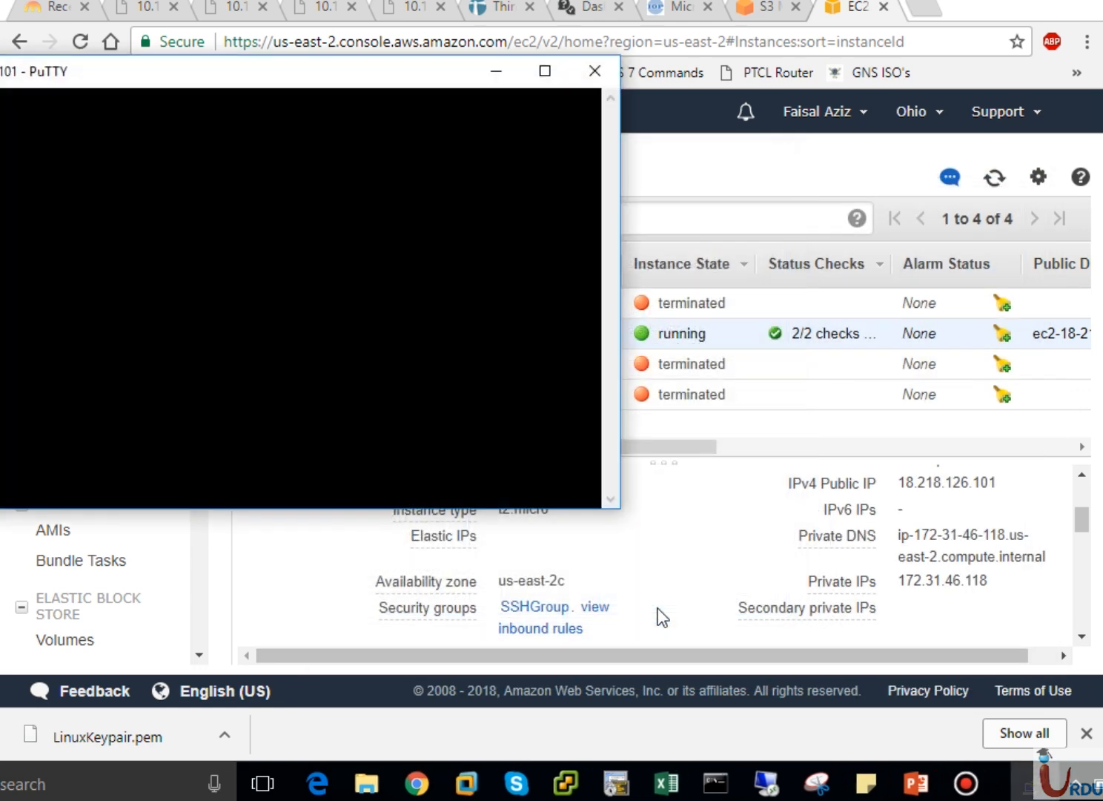
# Step: Move the new terminal window to the middle of the screen and log in as ec2-user
pyautogui.moveTo(179, 81); pyautogui.dragTo(443, 132)
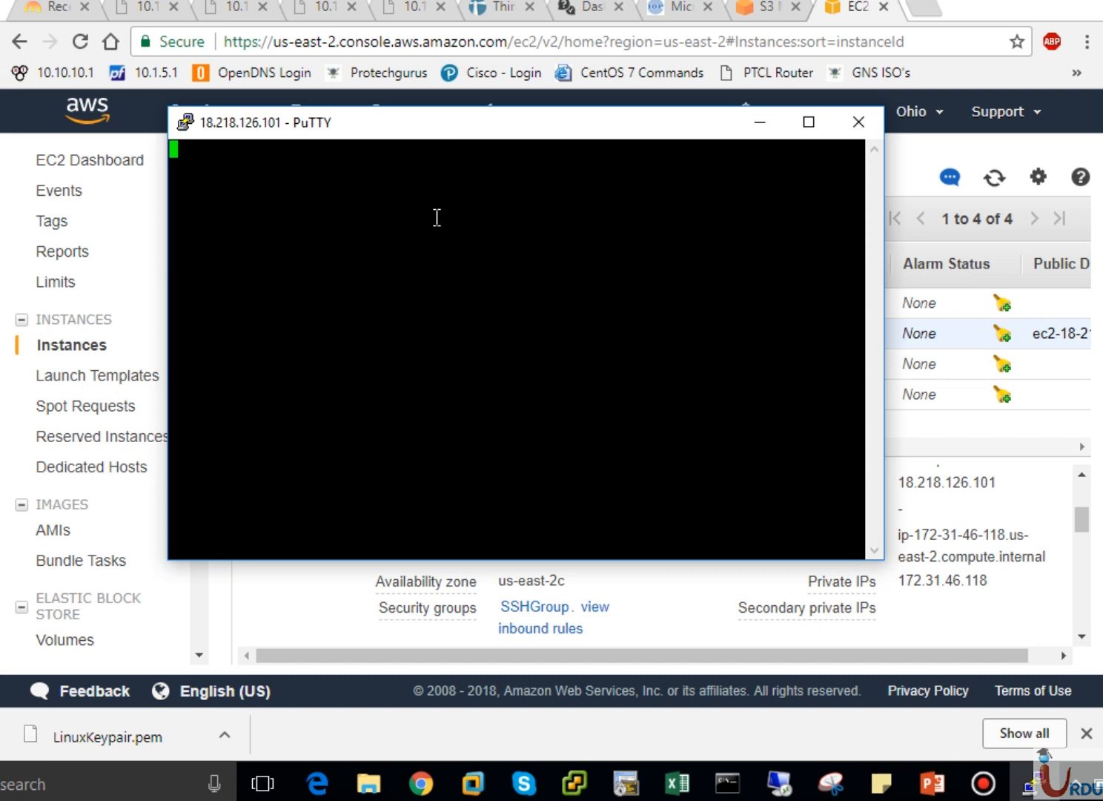
pyautogui.write('ec2-user')
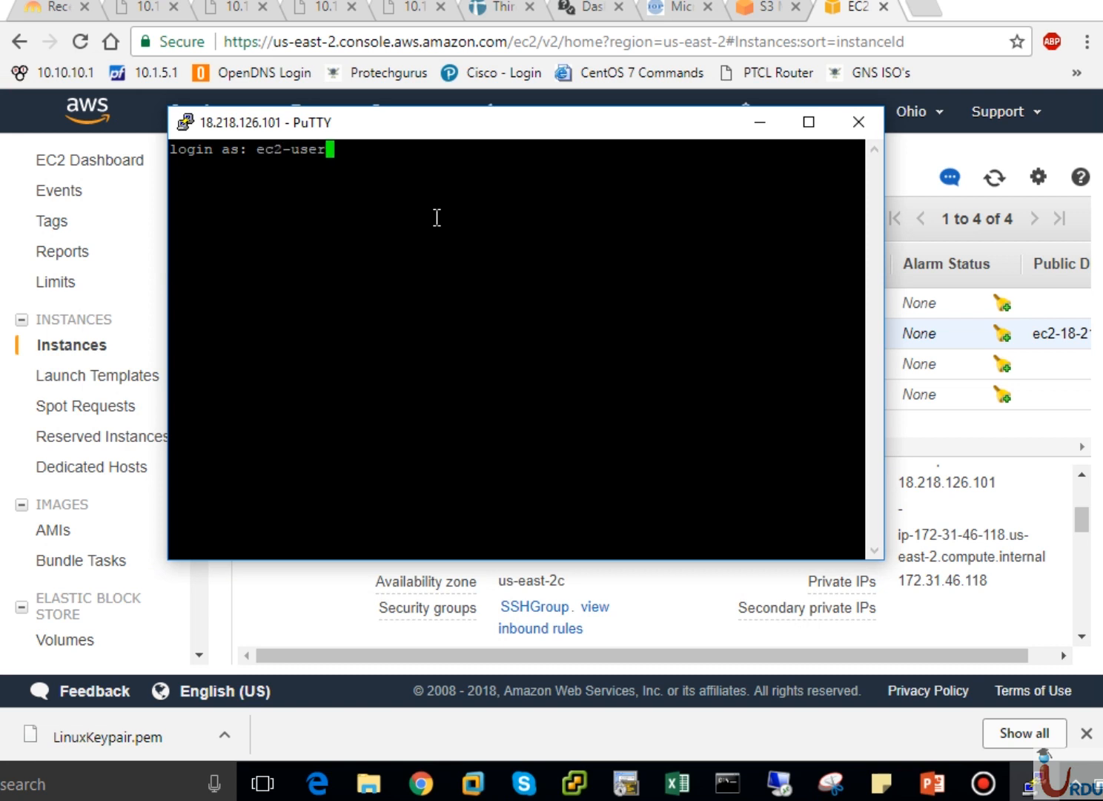
pyautogui.press('Return')
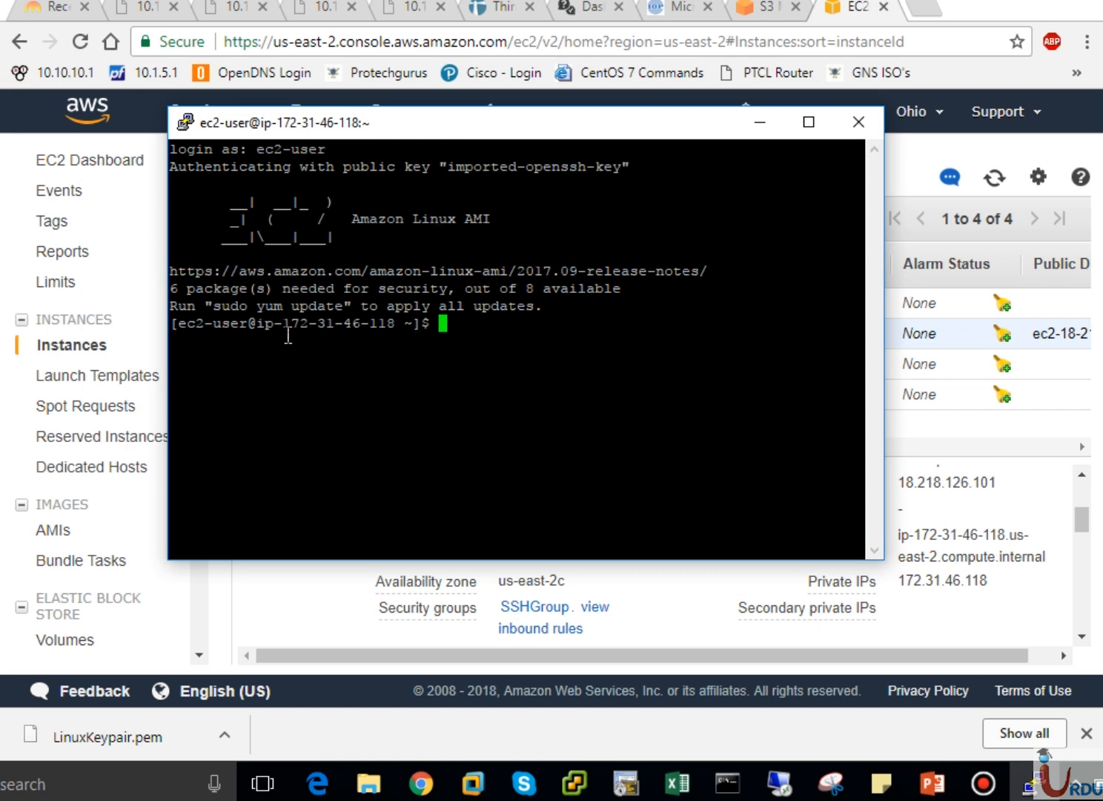
# Step: Compare the IP address in the shell prompt with the instance's private IP in the EC2 console
pyautogui.moveTo(286, 325); pyautogui.dragTo(396, 329)
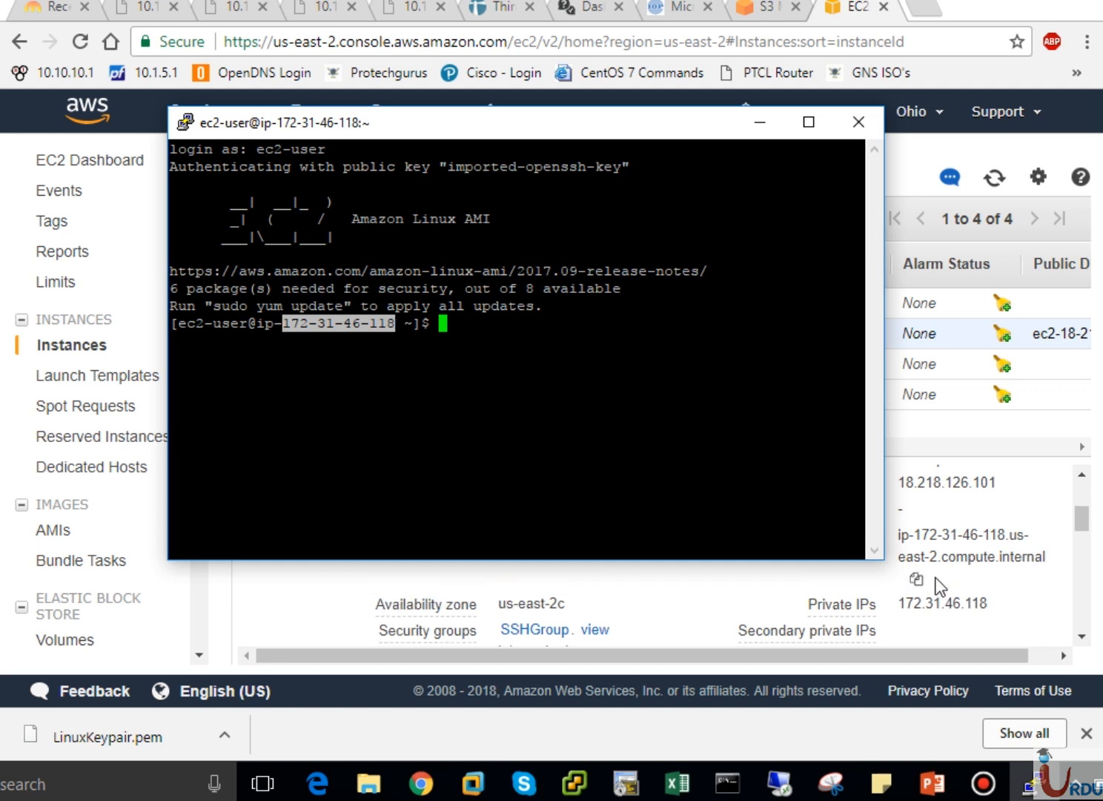
pyautogui.press('Return')
pyautogui.press('Return')
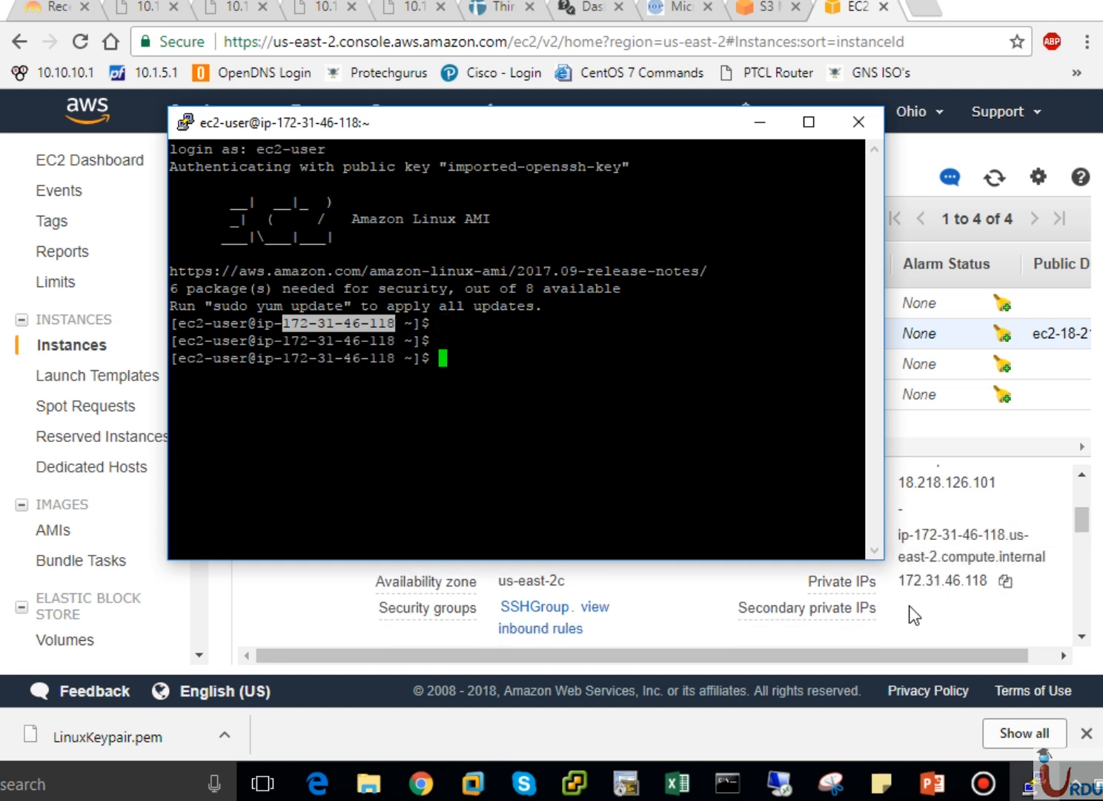
pyautogui.click(997, 587)
# Step: Test the server's internet connection with ping 8.8.8.8 and stop the ping after several replies
pyautogui.click(506, 430)
pyautogui.write('pin')
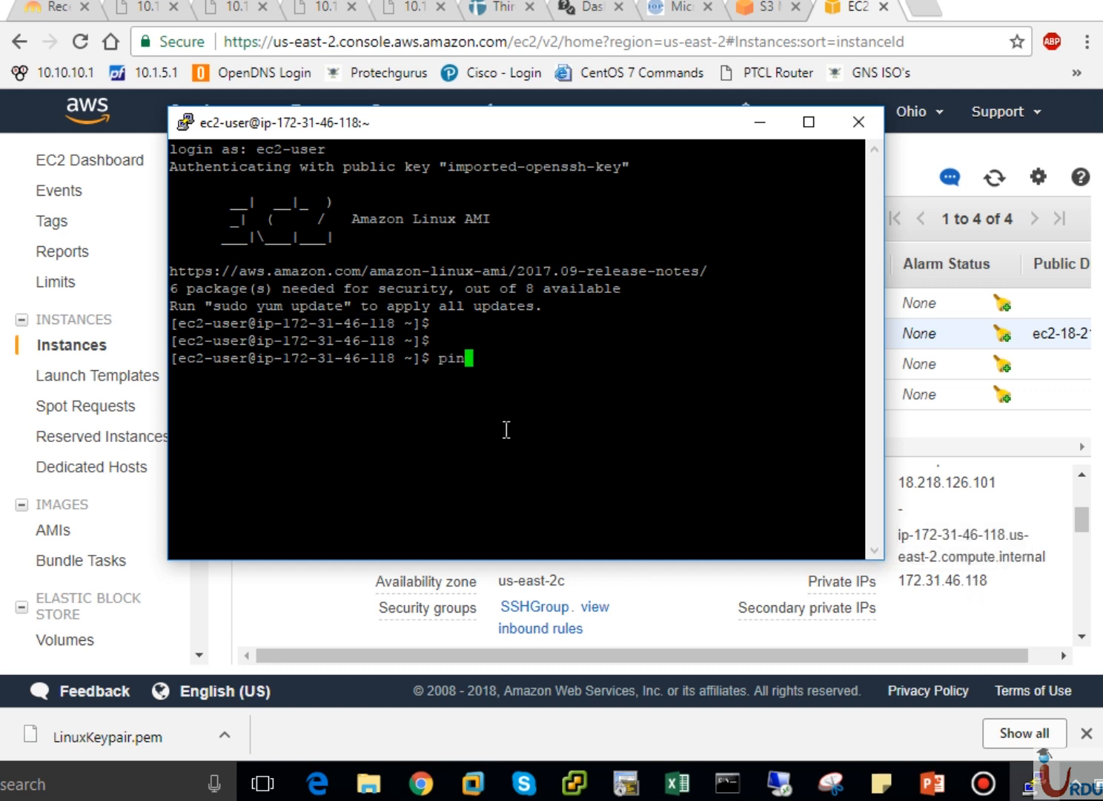
pyautogui.write('g 8.8.')
pyautogui.write('8.8')
pyautogui.press('BackSpace')
pyautogui.press('BackSpace')
pyautogui.press('Return')
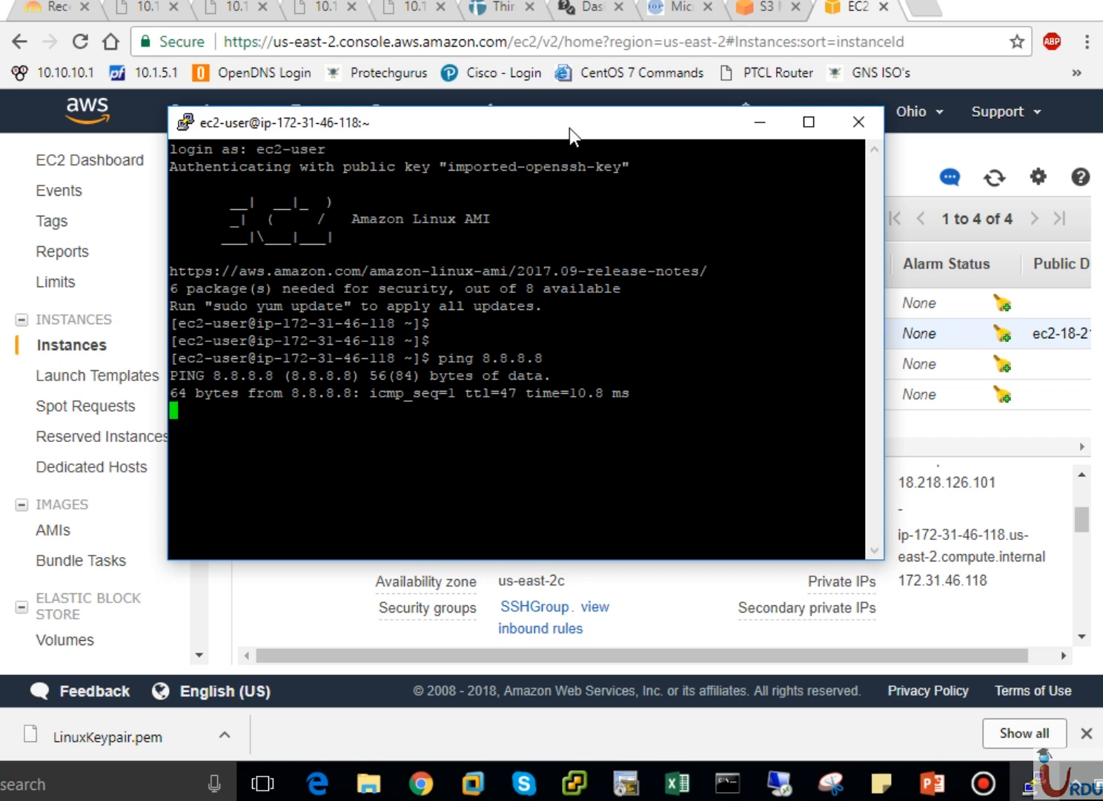
pyautogui.moveTo(569, 127); pyautogui.dragTo(525, 127)
pyautogui.hotkey('ctrl', 'c')
pyautogui.hotkey('ctrl', 'c')
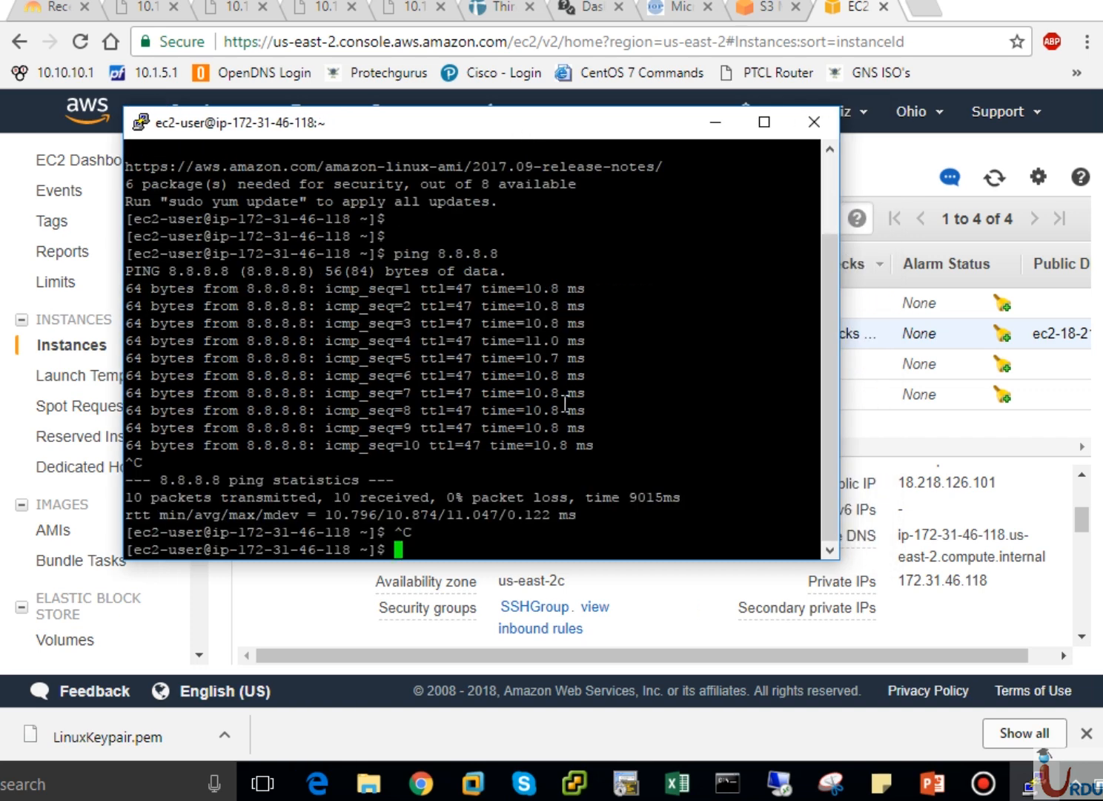
# Step: Minimize the PuTTY terminal and review the names and states in the EC2 instance list
pyautogui.moveTo(546, 122); pyautogui.dragTo(640, 132)
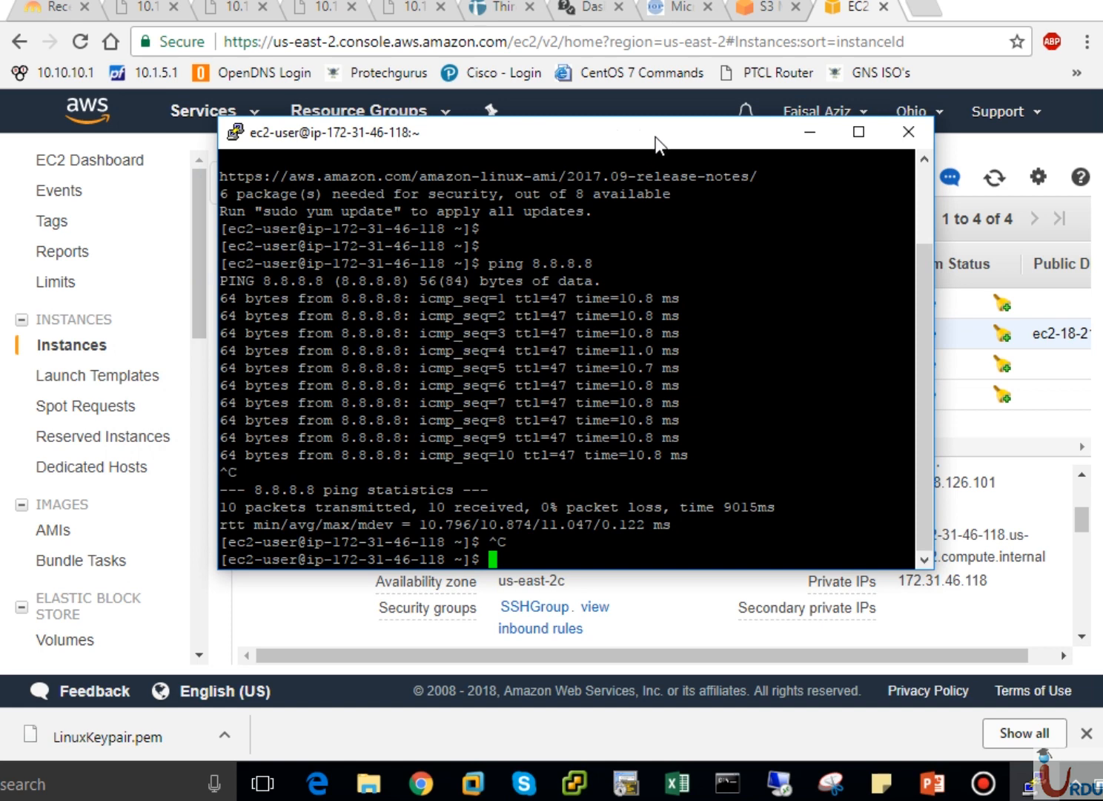
pyautogui.click(808, 132)
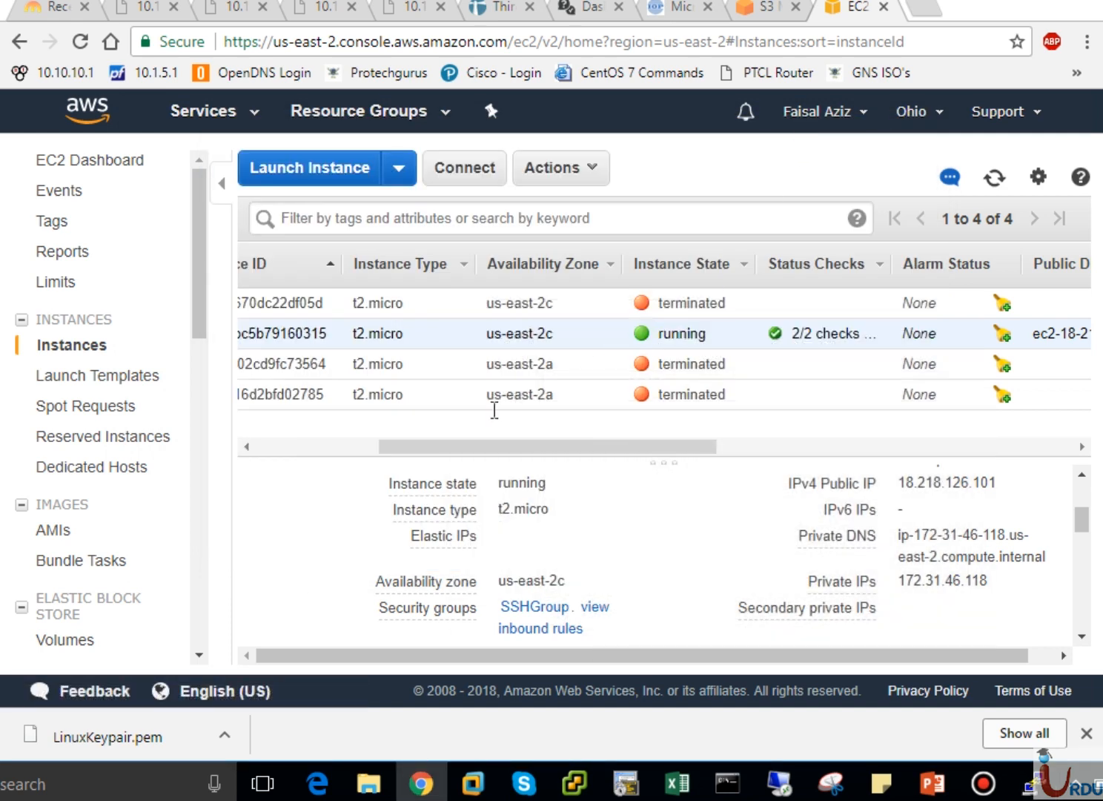
pyautogui.moveTo(477, 447); pyautogui.dragTo(315, 481)
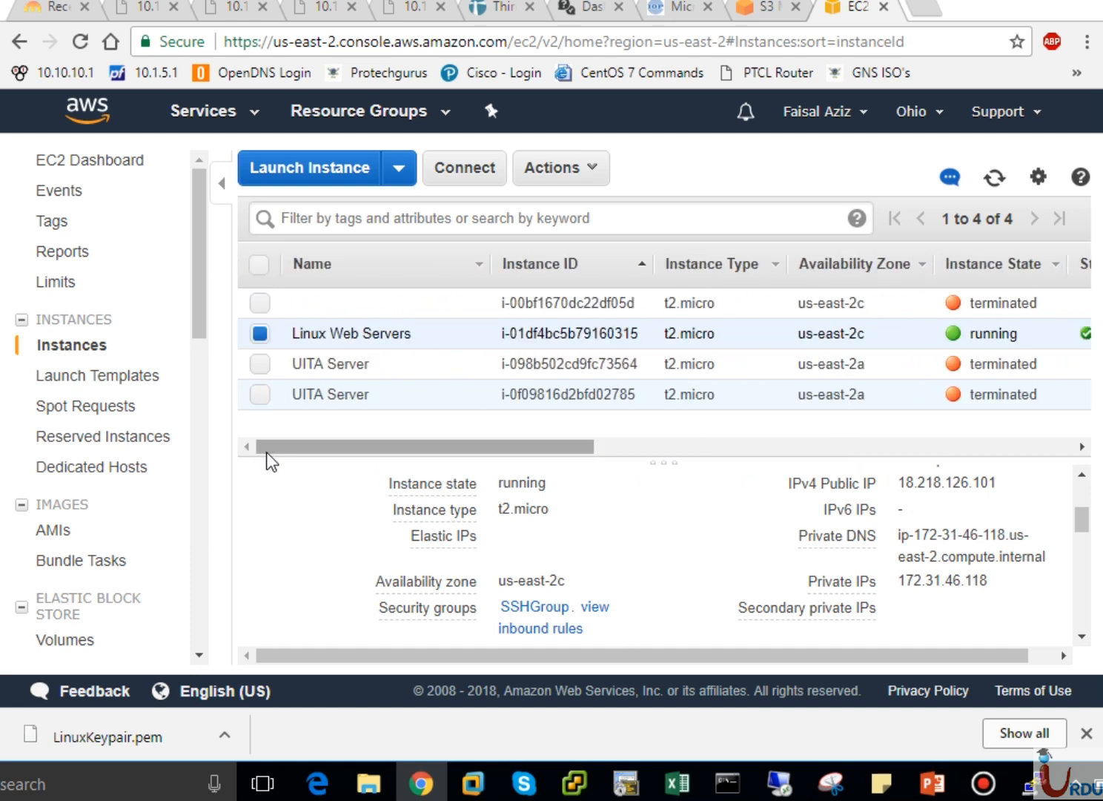